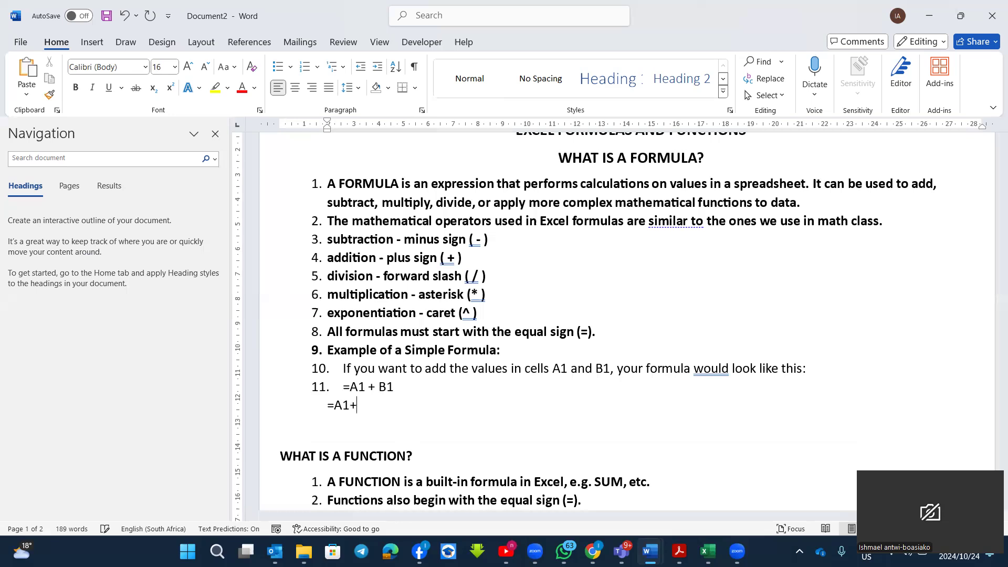
Complete the example formula under item 11 as =A1+B1
type("1")
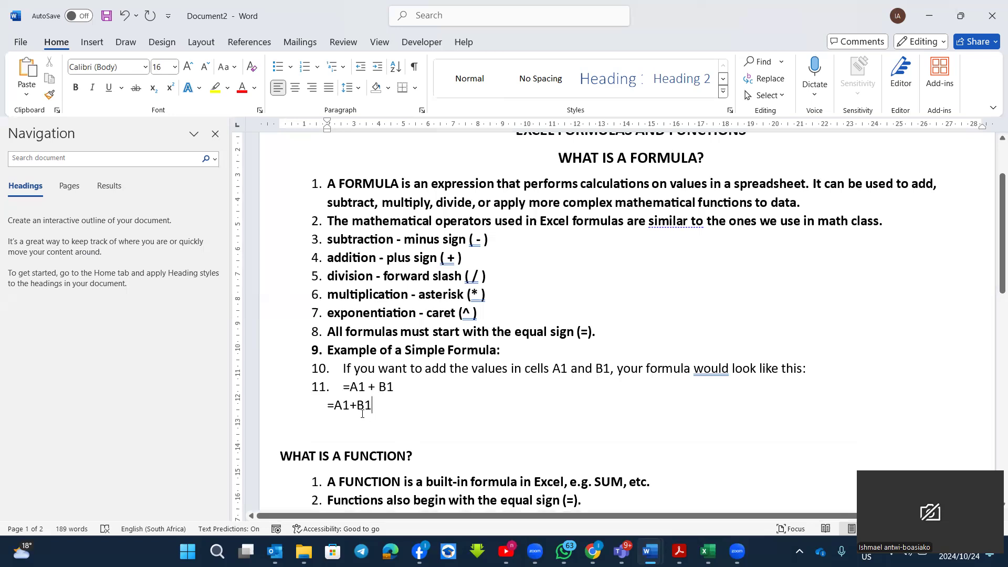
left_click(355, 404)
Insert a page break in the blank line above the WHAT IS A FUNCTION? heading
scroll(371, 423, "down", 2)
scroll(371, 423, "down", 1)
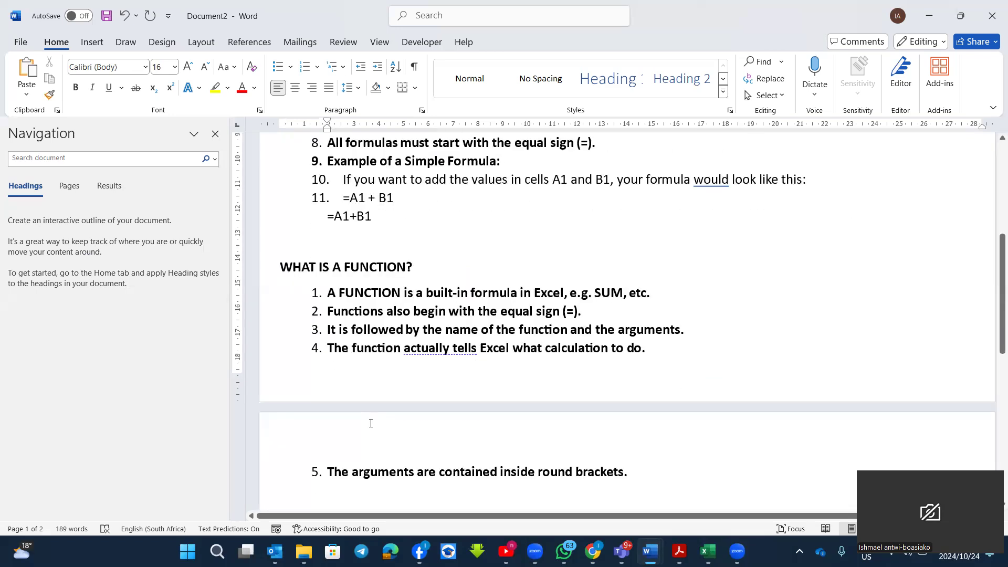
left_click(376, 244)
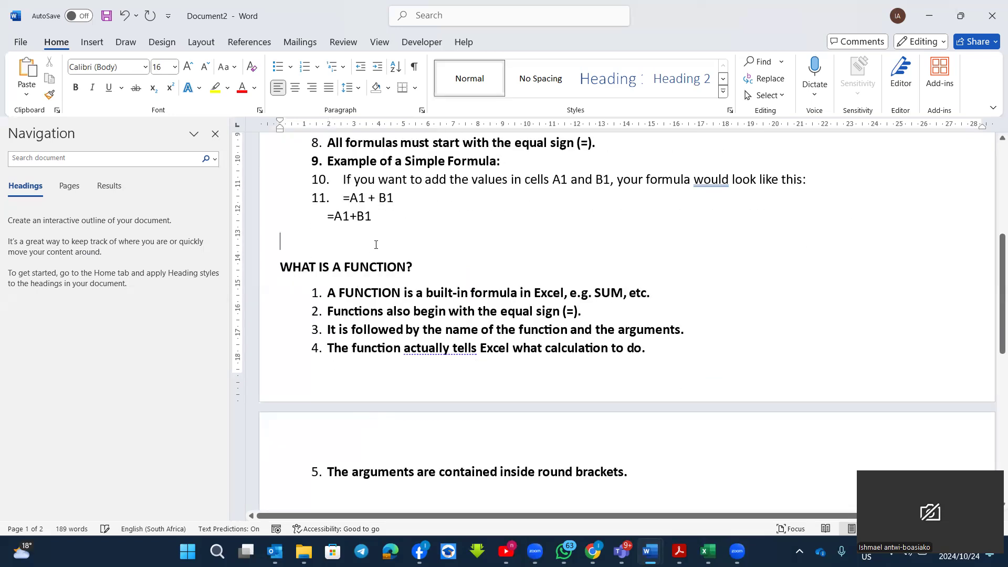
key("ctrl+Return")
scroll(390, 295, "down", 3)
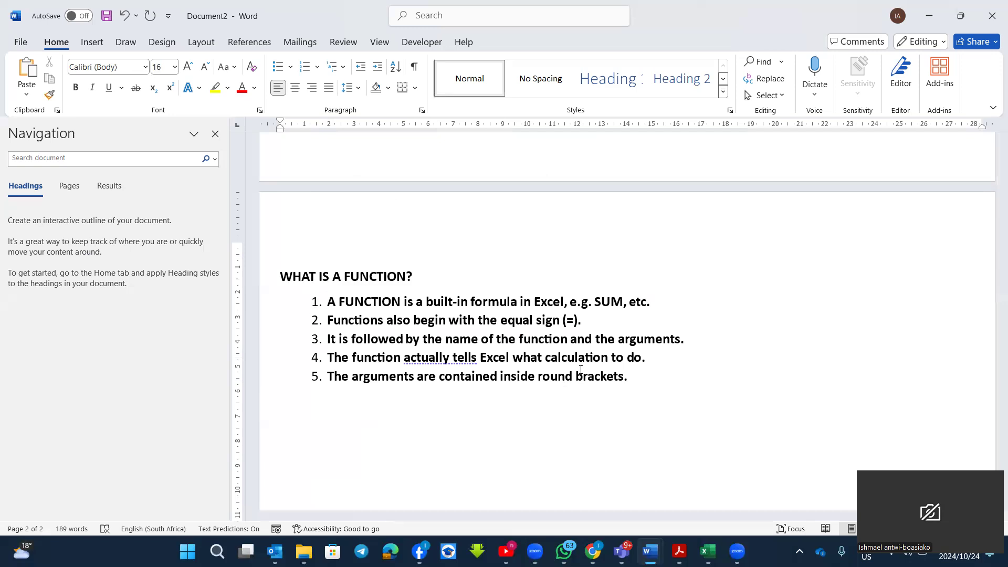
Add =SUM(A1:A10) as item 6 of the WHAT IS A FUNCTION? list
left_click(654, 383)
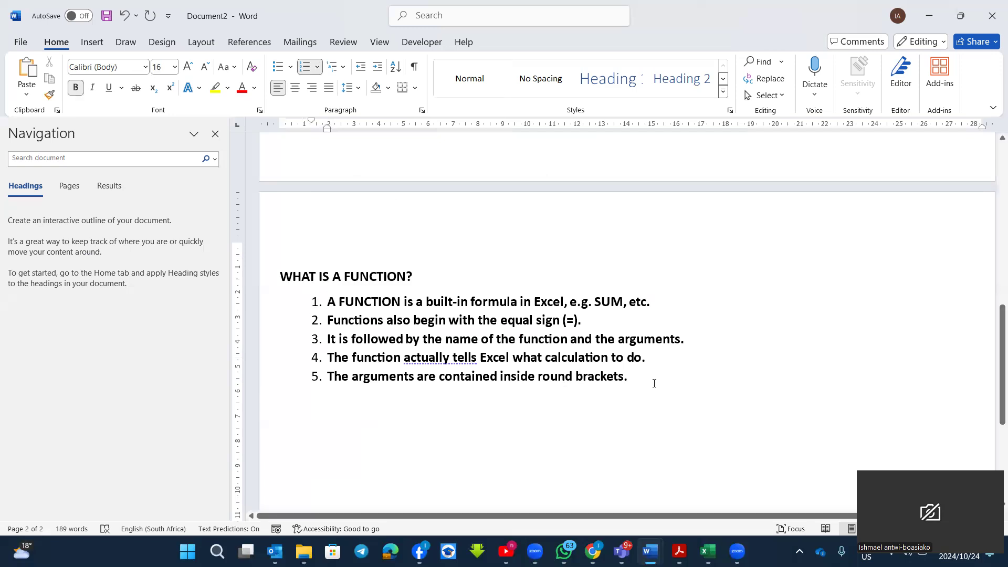
key("Return")
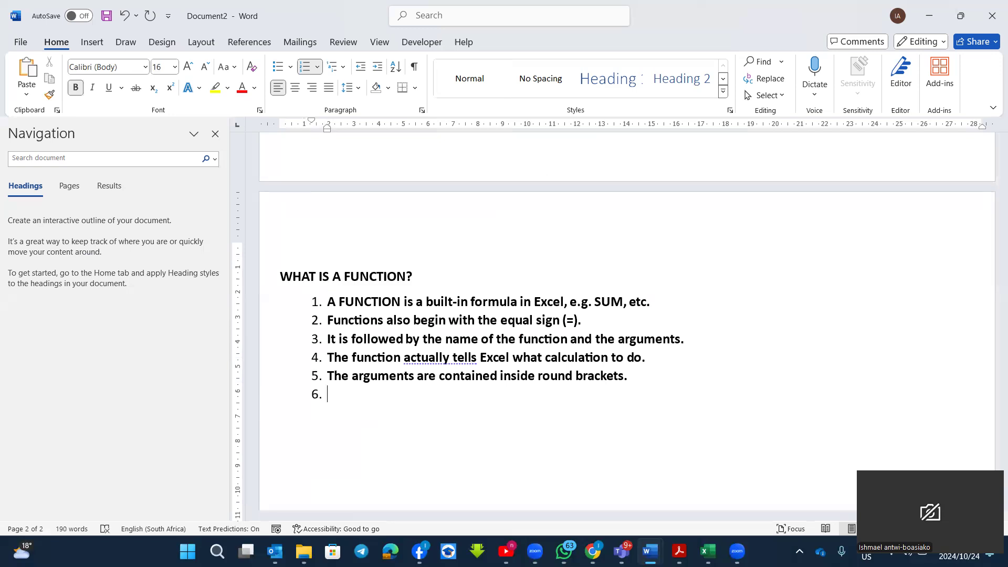
type("=SUM(A1:A10)")
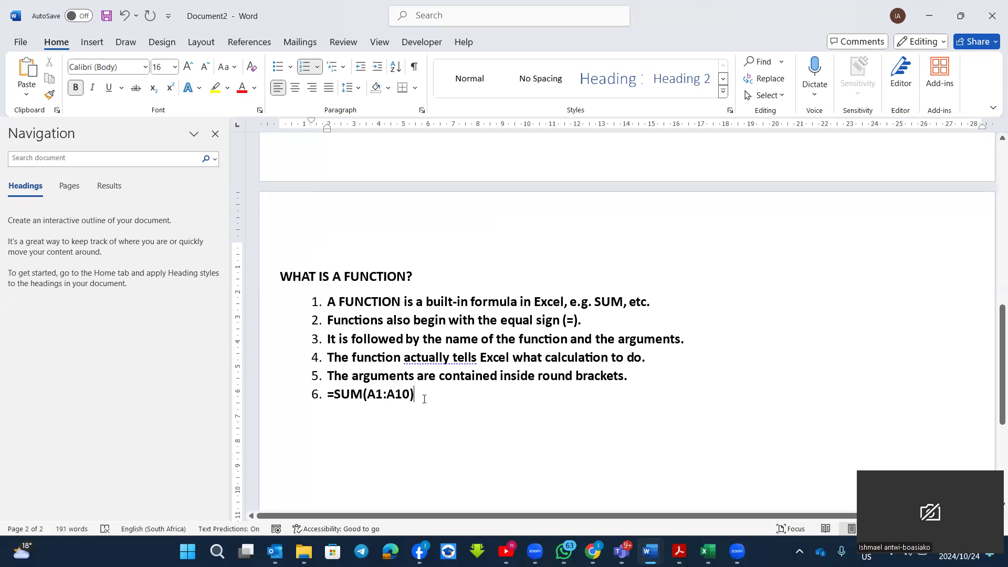
Add the function names AVERAGE, MIN and MAX on separate unnumbered lines below the SUM example in item 6
scroll(467, 378, "down", 4)
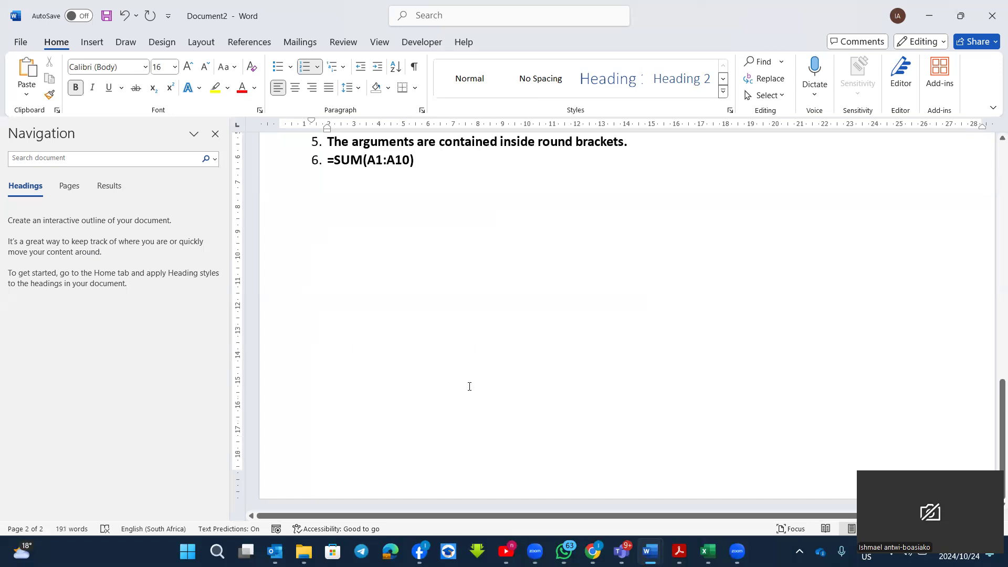
scroll(469, 387, "up", 3)
key("Return")
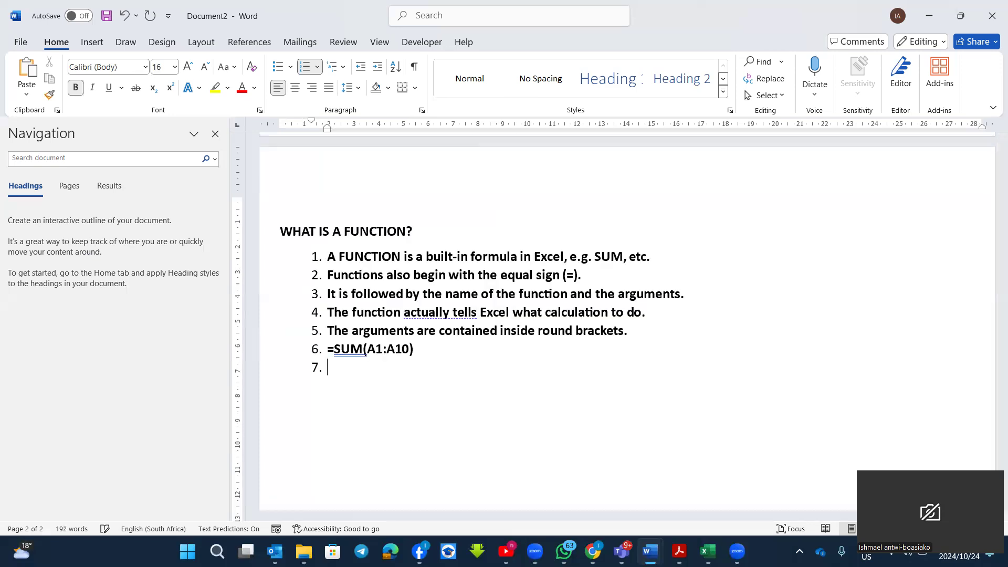
key("BackSpace")
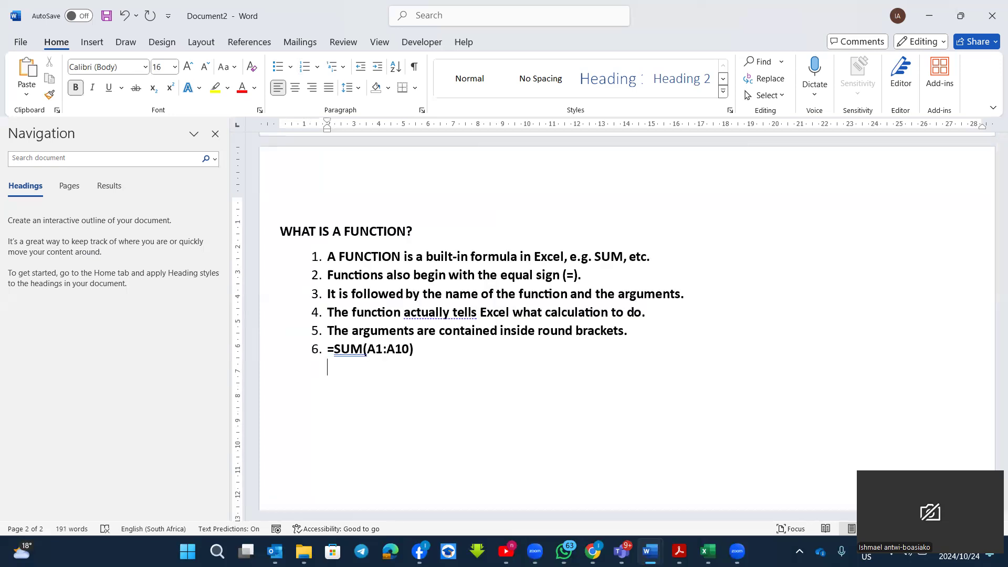
type("AVERAGE")
key("Return")
type("MIN")
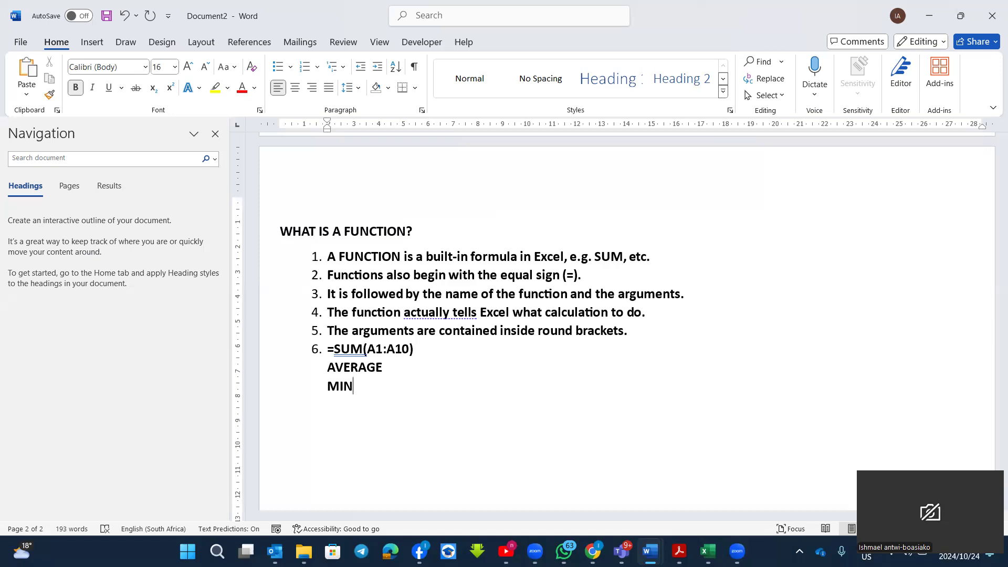
key("Return")
type("MAX")
Append "-CALCULATE AVERAGE/ MEAN" to AVERAGE, "- SMALLEST VALUE" to MIN and "-LARGEST VALUE" to MAX
left_click(393, 367)
type("-CALCULATE AVERAGE")
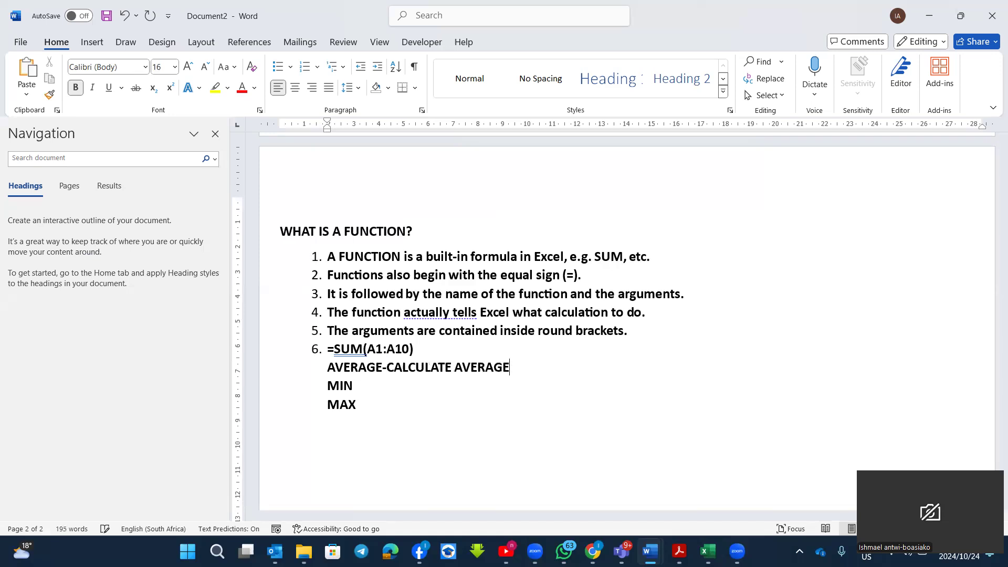
type("/ MEAN")
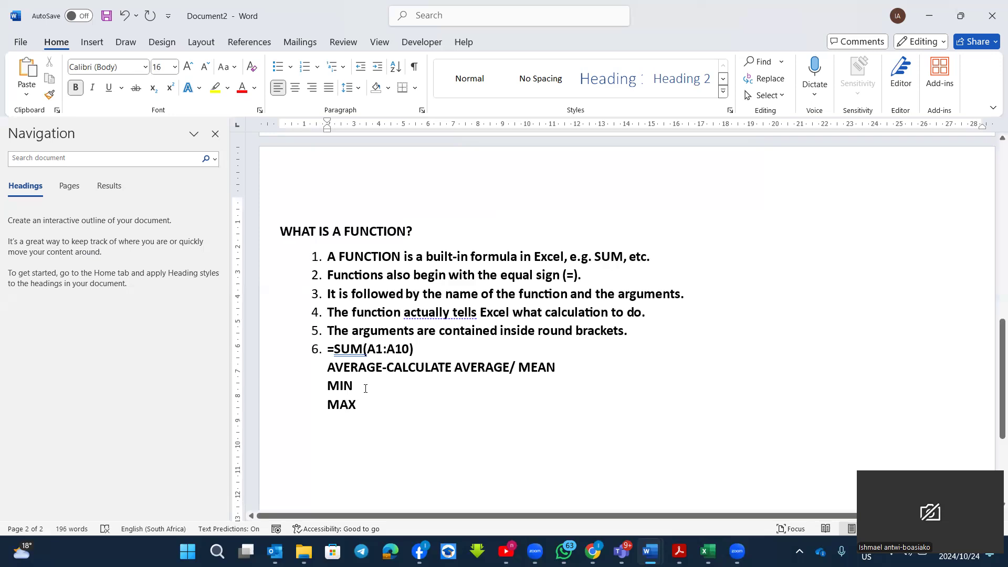
left_click(366, 388)
type("- ")
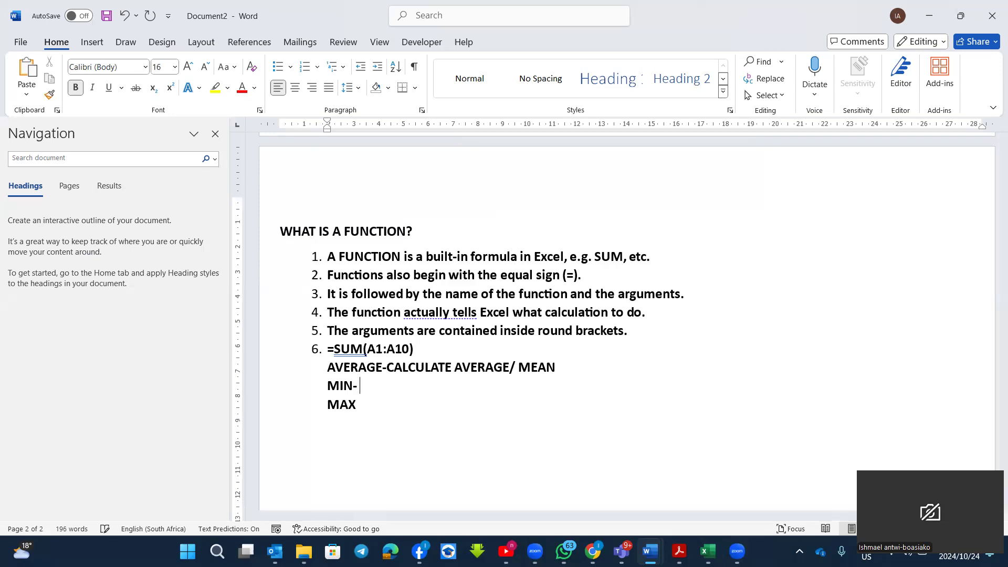
type("SMALLEST VALUE")
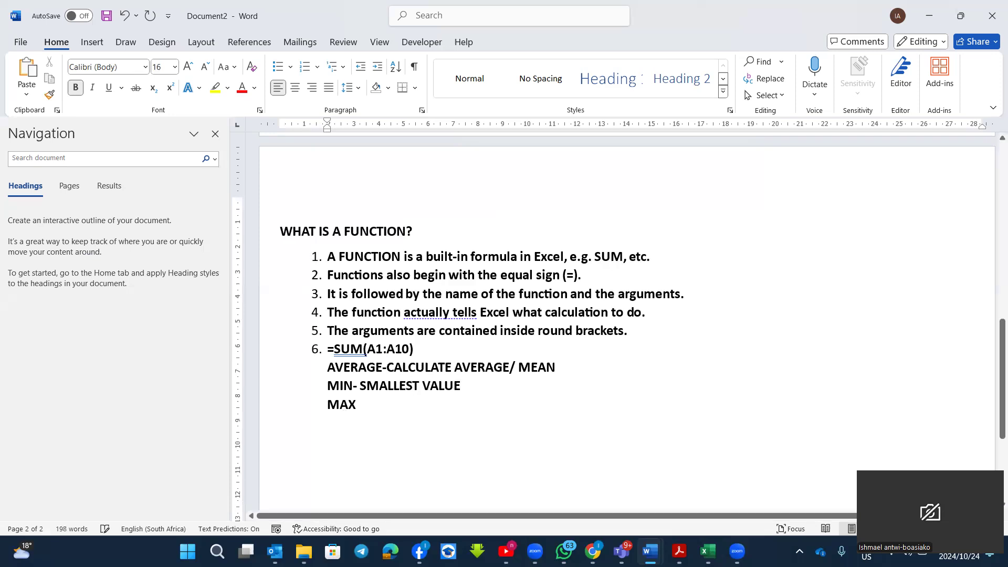
type("-LARGEST VALUE")
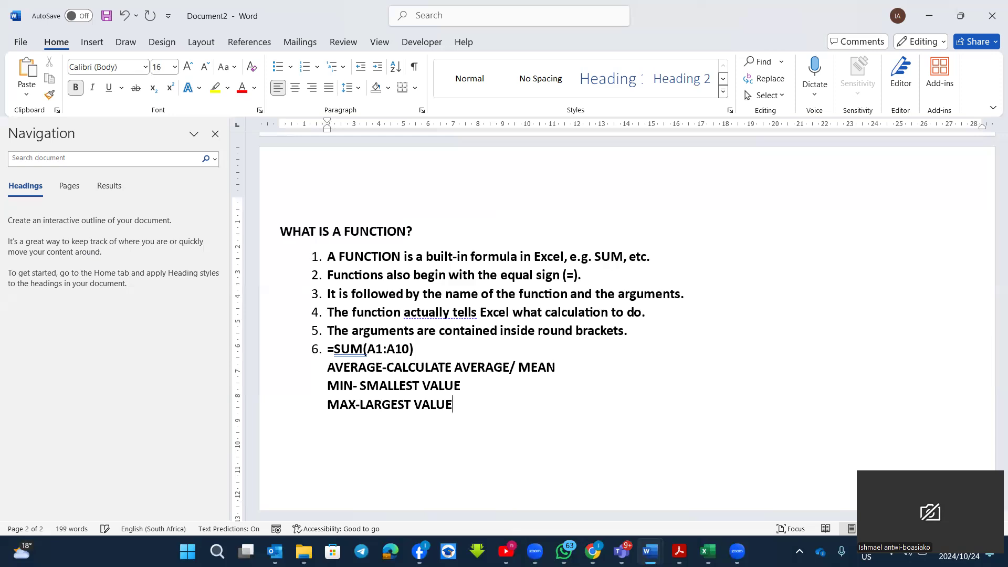
Add the line "MODE==MOST FREQUENTLY OCCURIMG NUMBER" below the MAX description
key("Return")
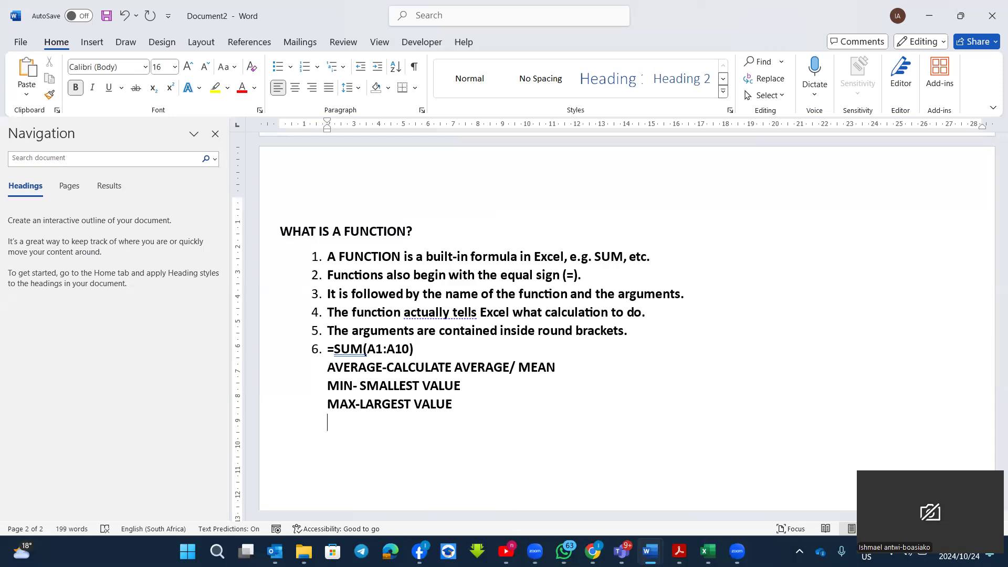
type("MODE==MOST FREQUENTLY O")
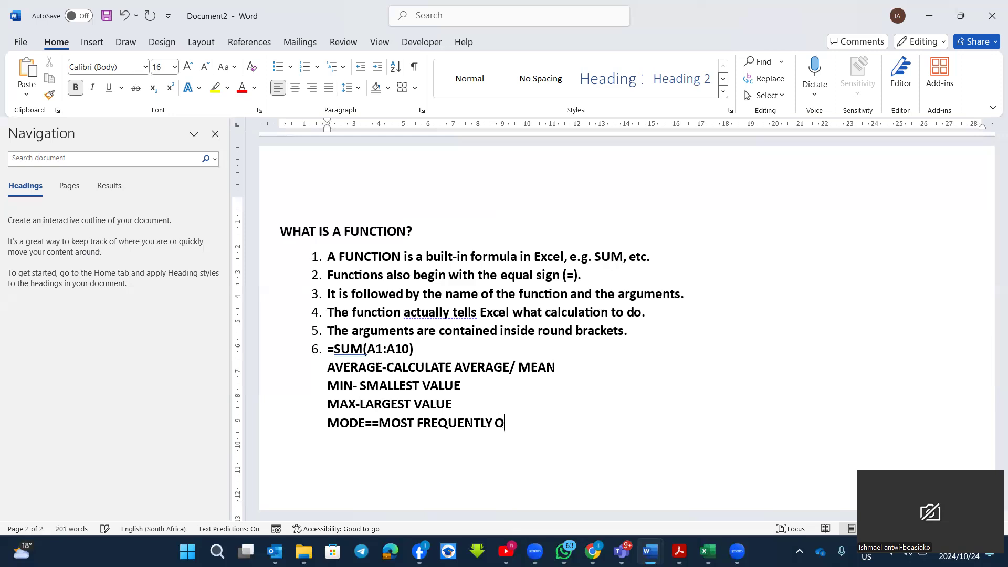
type("CCURIMG NUMBER")
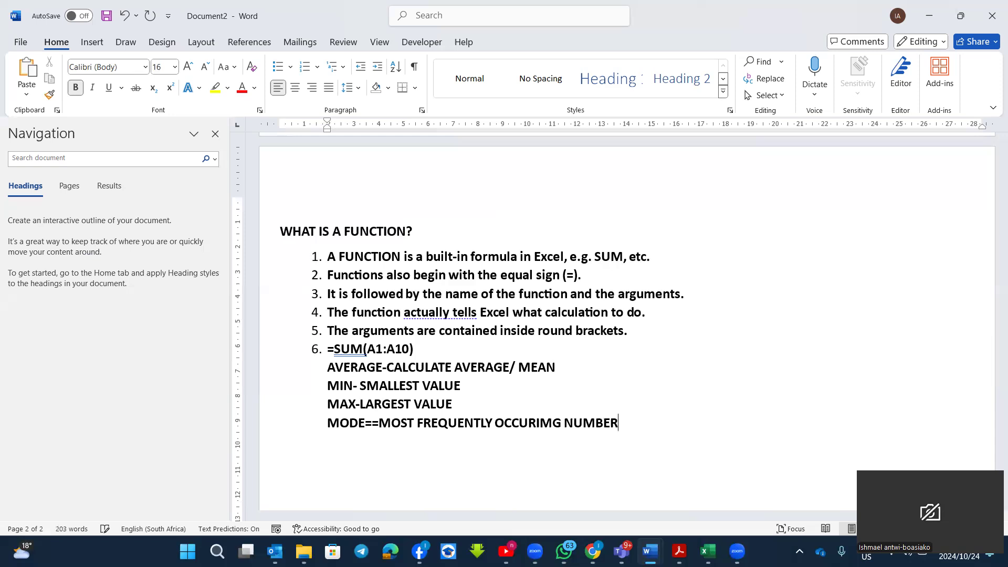
Add the lines "SUM-ADDITION" and "PRODUCT--MULTIPLICATION" below the MODE description
key("Return")
type("SUM-ADDITION")
key("Return")
type("PRODUCT--MULTIPLICATION")
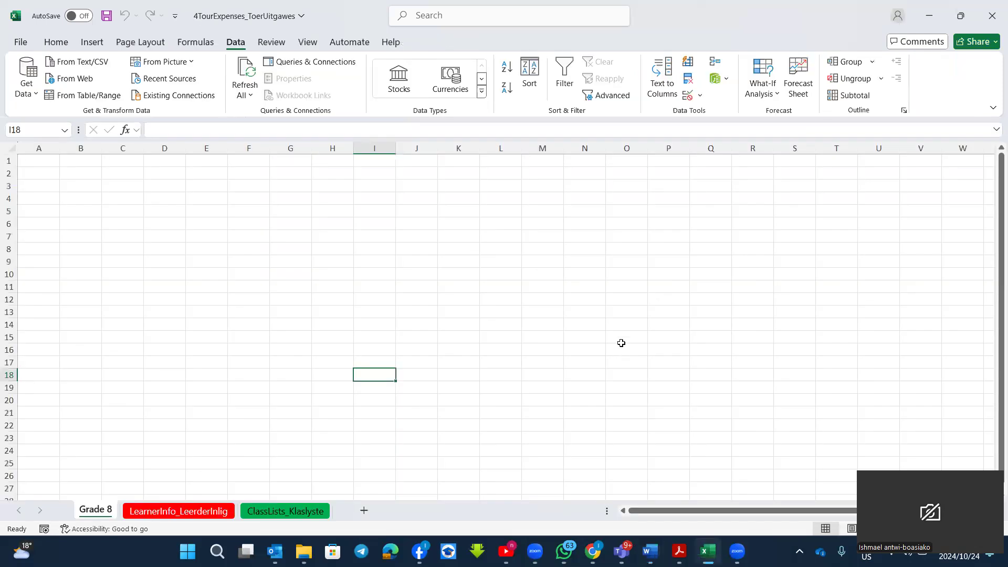
Open the LearnerInfo_LeerderInlig worksheet and examine the learner table and the summary rows 27 to 33, ending on cell G27
left_click(198, 510)
scroll(920, 405, "down", 4)
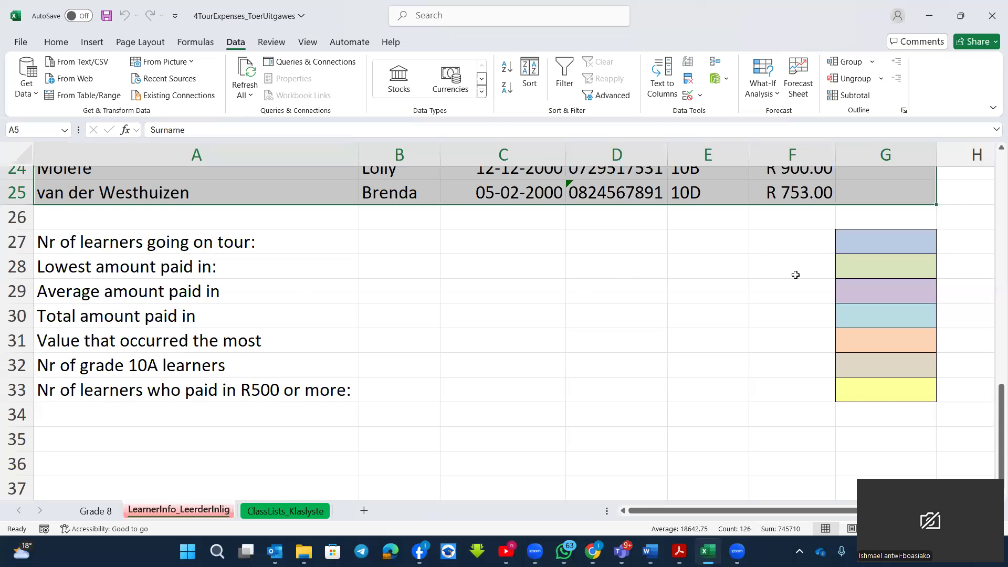
scroll(795, 274, "up", 4)
scroll(949, 322, "up", 4)
left_click(950, 322)
scroll(529, 257, "down", 1)
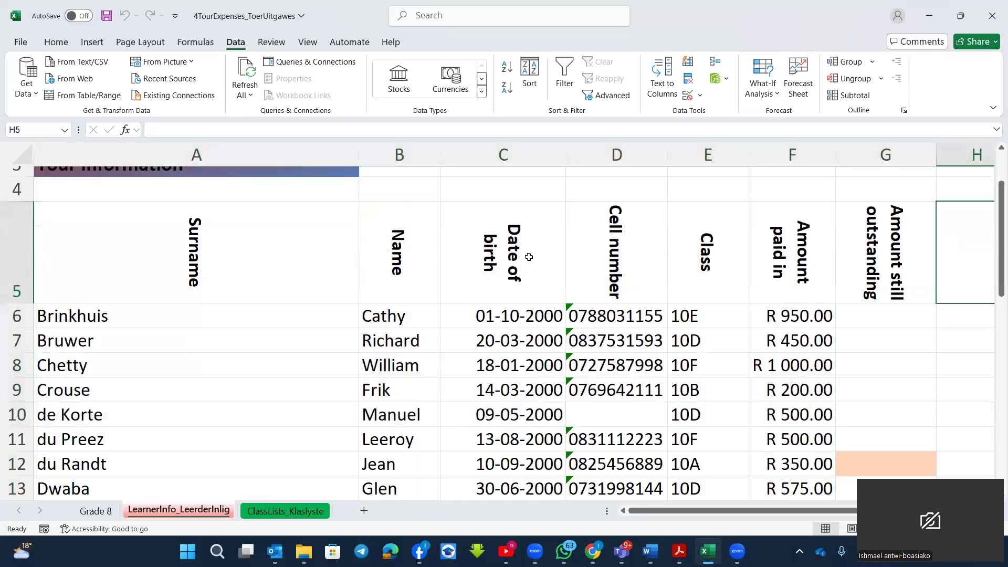
scroll(528, 257, "down", 7)
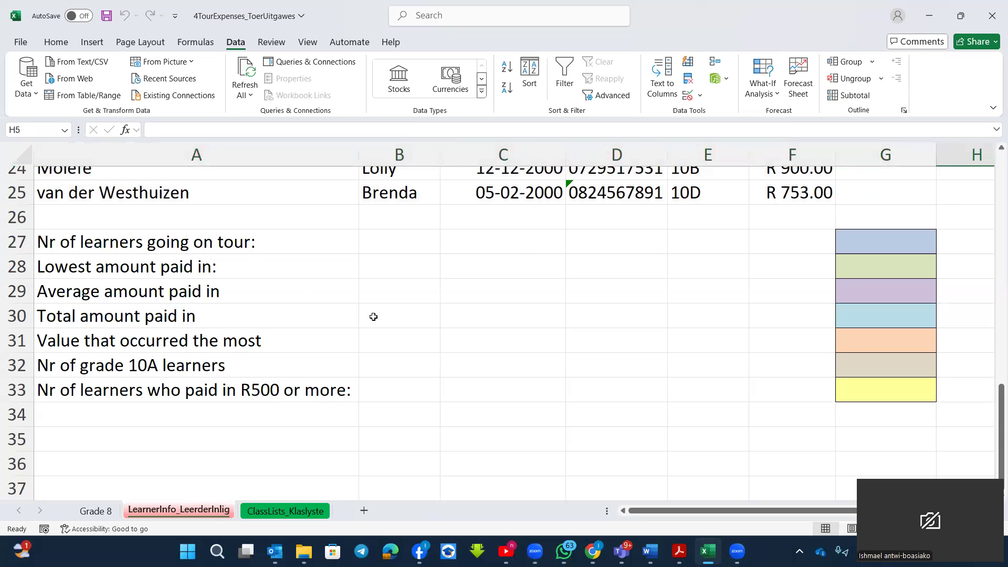
scroll(198, 320, "up", 7)
scroll(96, 373, "up", 1)
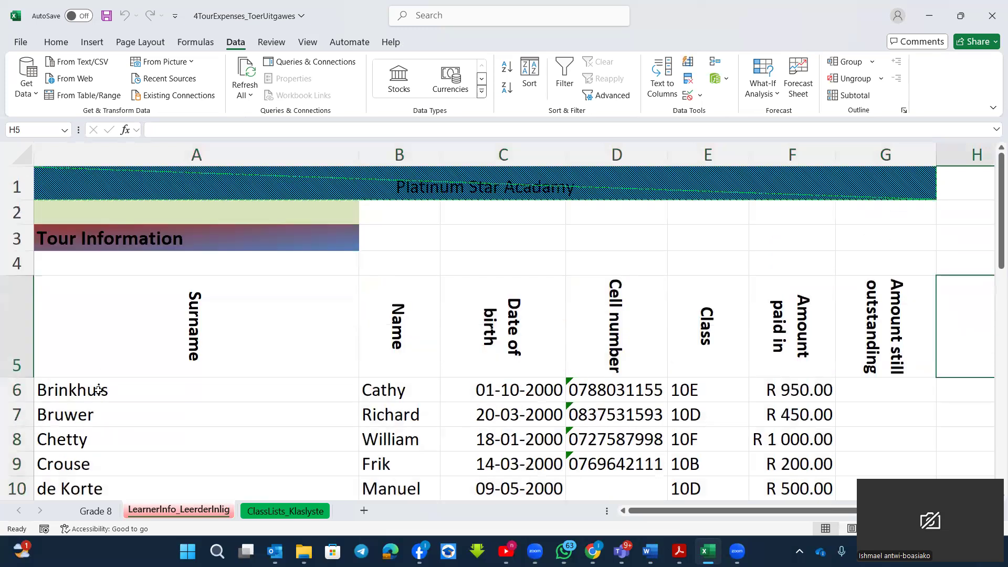
scroll(129, 281, "down", 2)
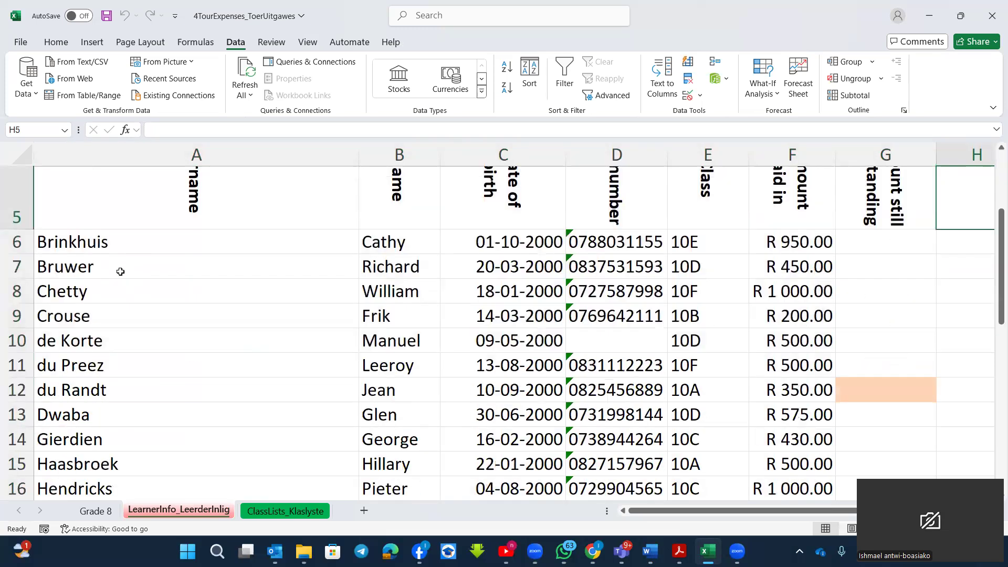
scroll(120, 271, "down", 4)
scroll(241, 281, "down", 2)
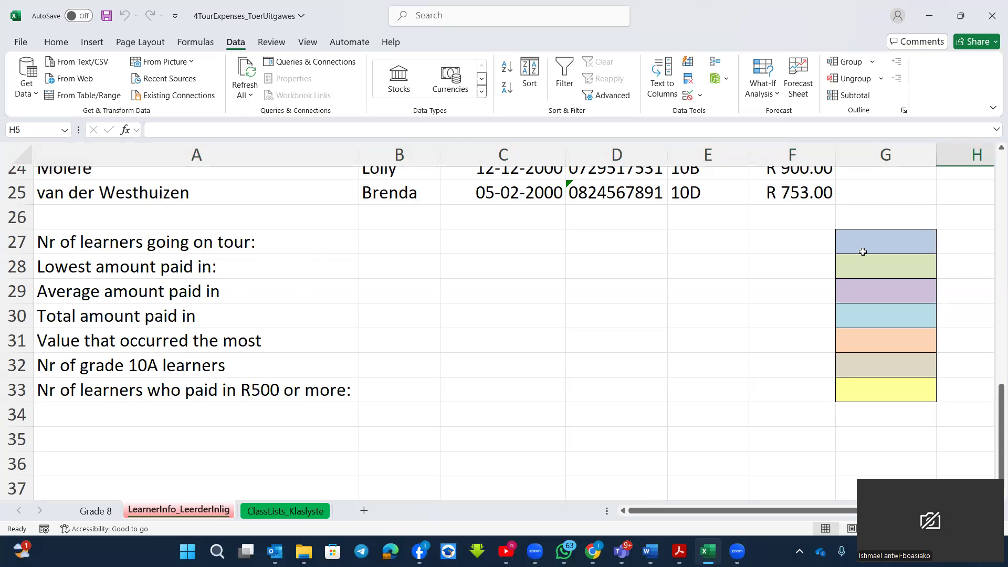
left_click(867, 246)
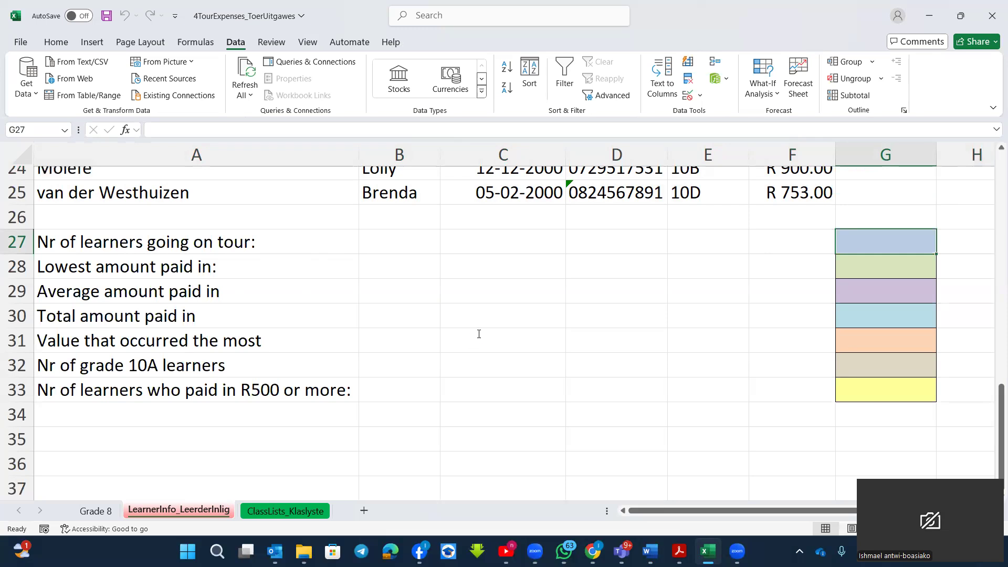
Switch to the CAT_P1_Gr10_Nov_2016 document in Word and read the Question 4 spreadsheet tasks, particularly 4.11 about cell G27
key("alt+Tab")
scroll(479, 333, "down", 10)
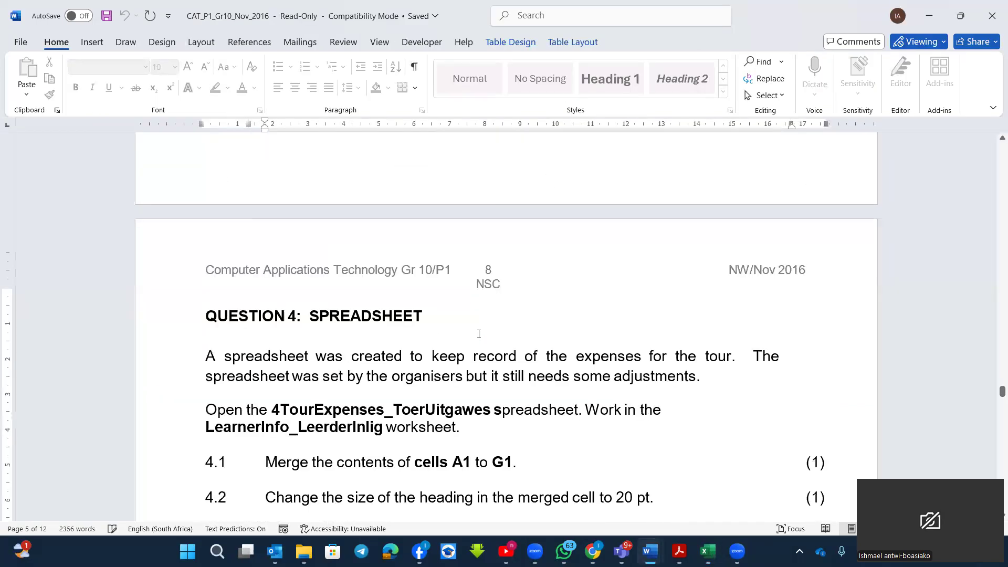
scroll(479, 334, "down", 7)
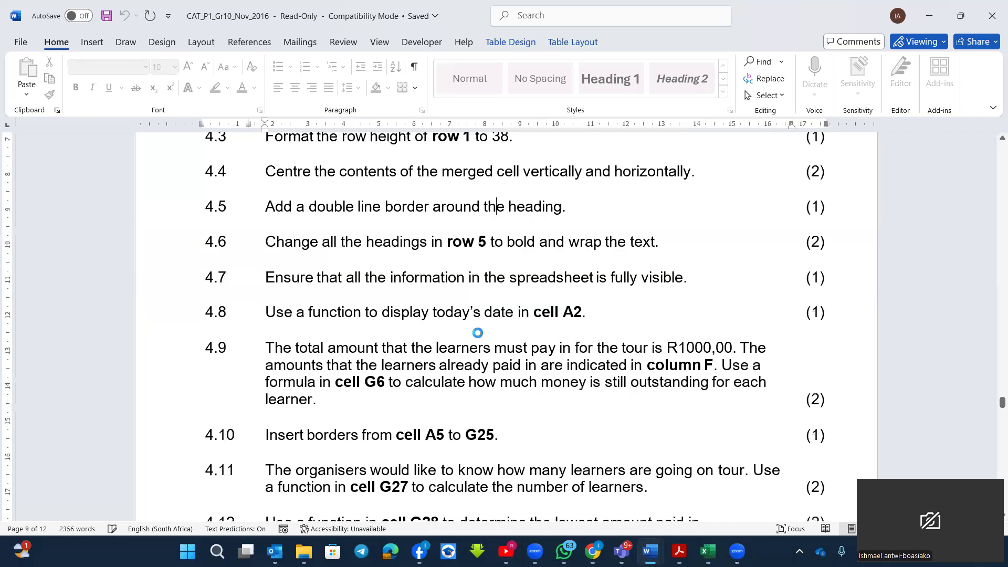
scroll(479, 334, "down", 7)
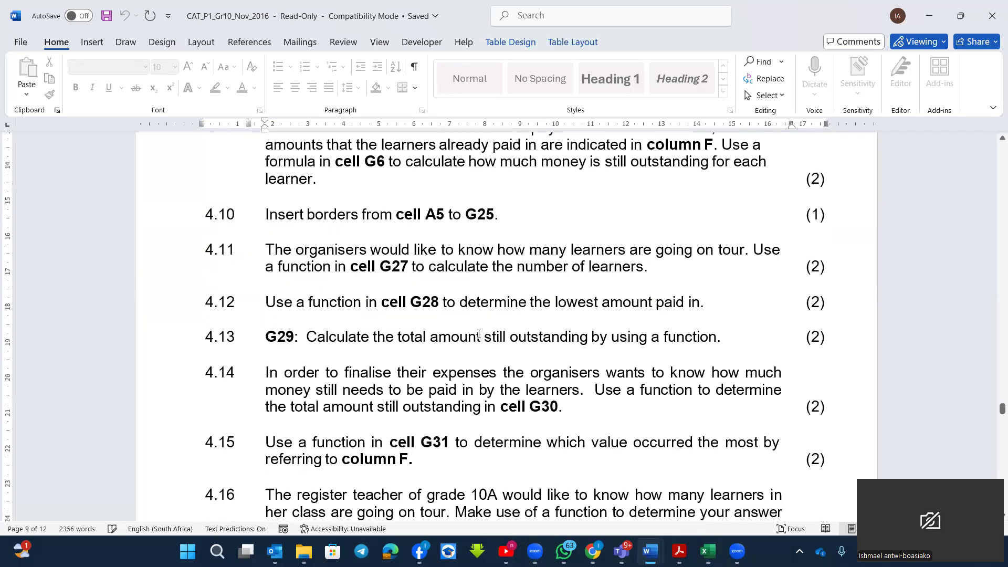
scroll(478, 334, "down", 1)
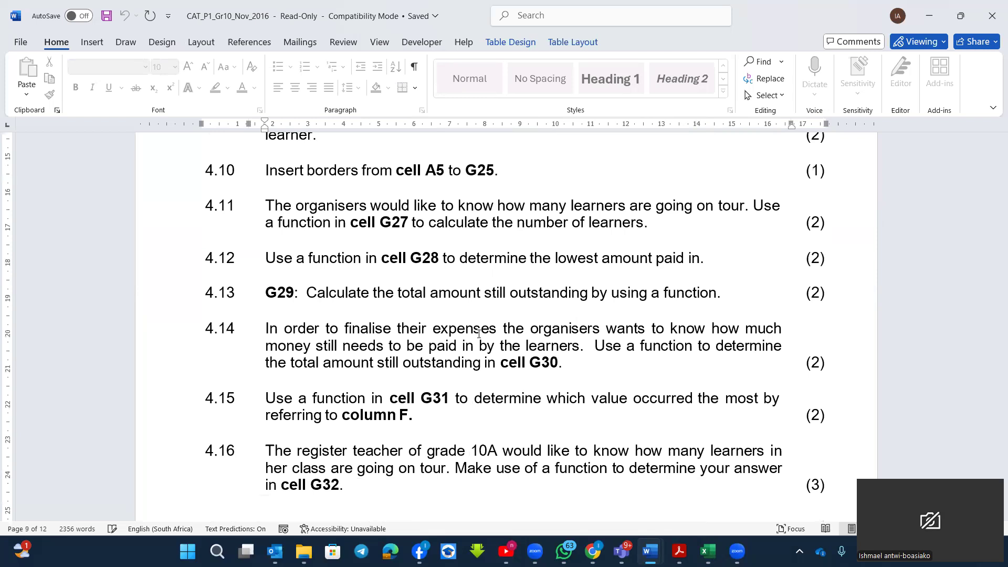
scroll(479, 334, "up", 1)
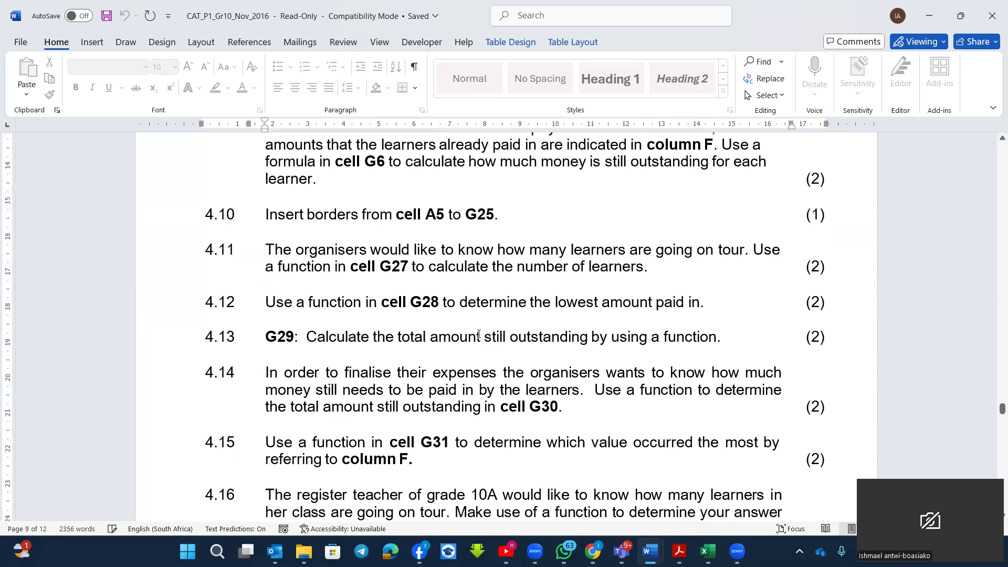
scroll(478, 334, "up", 1)
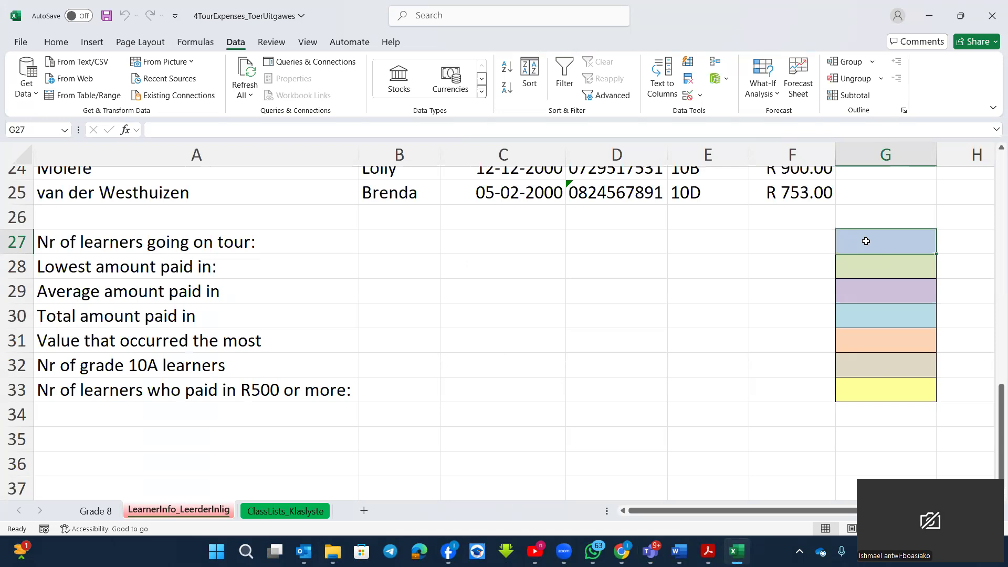
Start a COUNT function in cell G27 for the number of learners going on tour and open its function arguments
type("=")
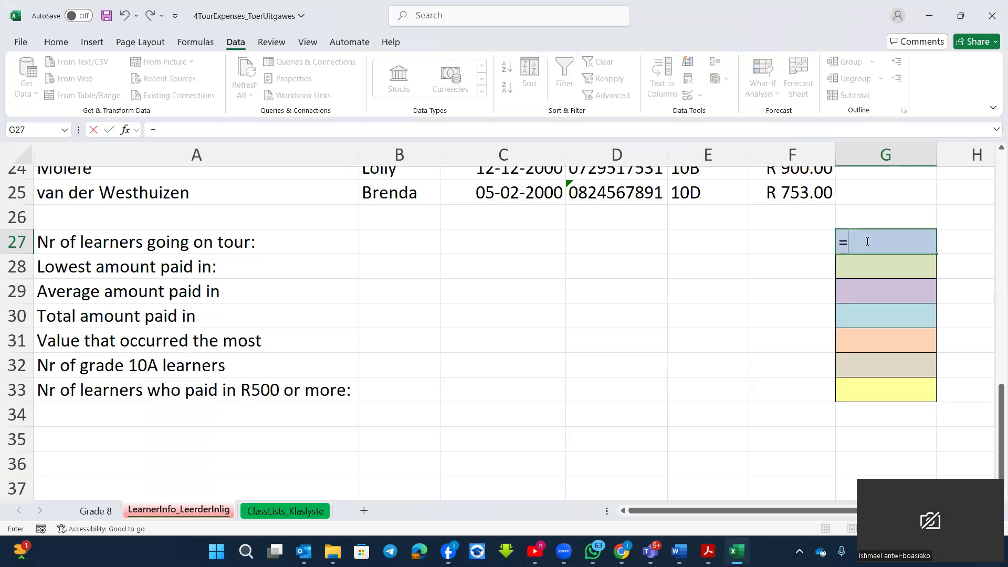
type("C")
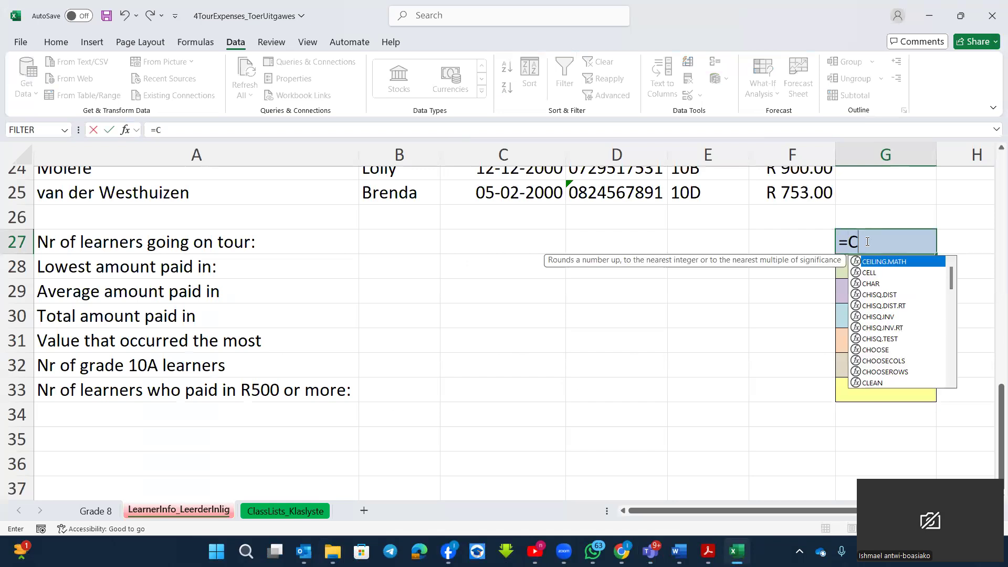
type("ou")
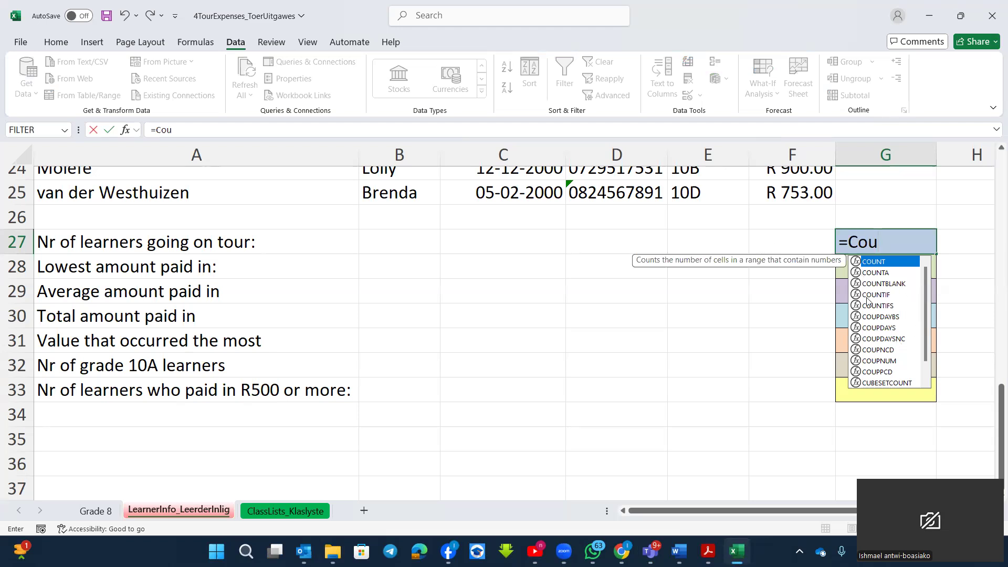
scroll(736, 304, "up", 8)
scroll(790, 210, "down", 2)
scroll(779, 177, "up", 1)
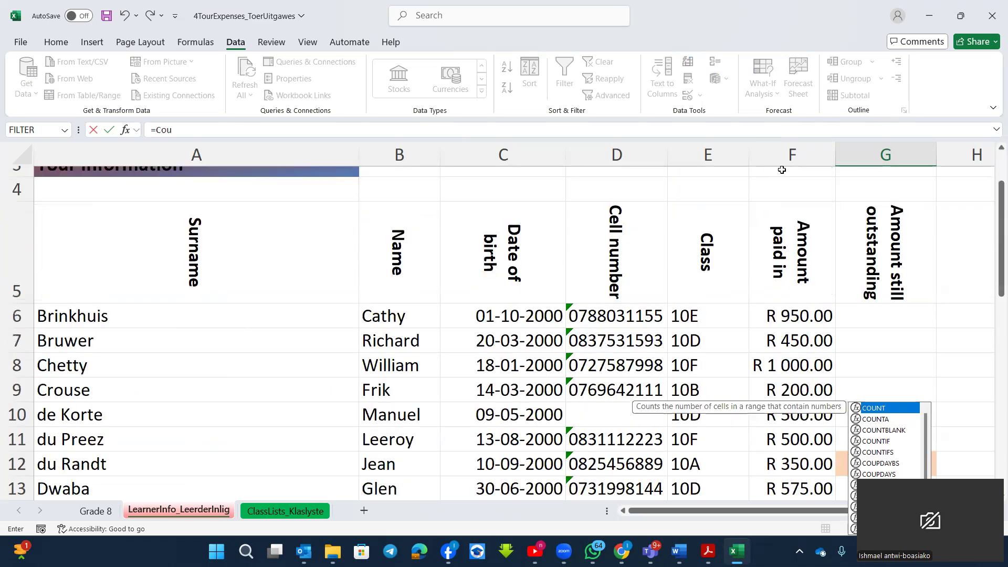
scroll(864, 402, "down", 1)
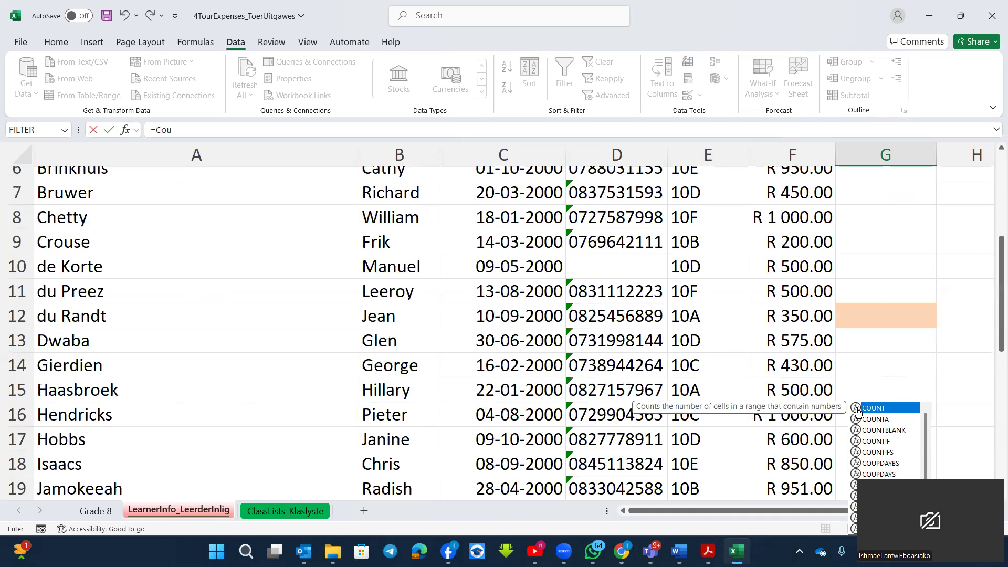
key("Tab")
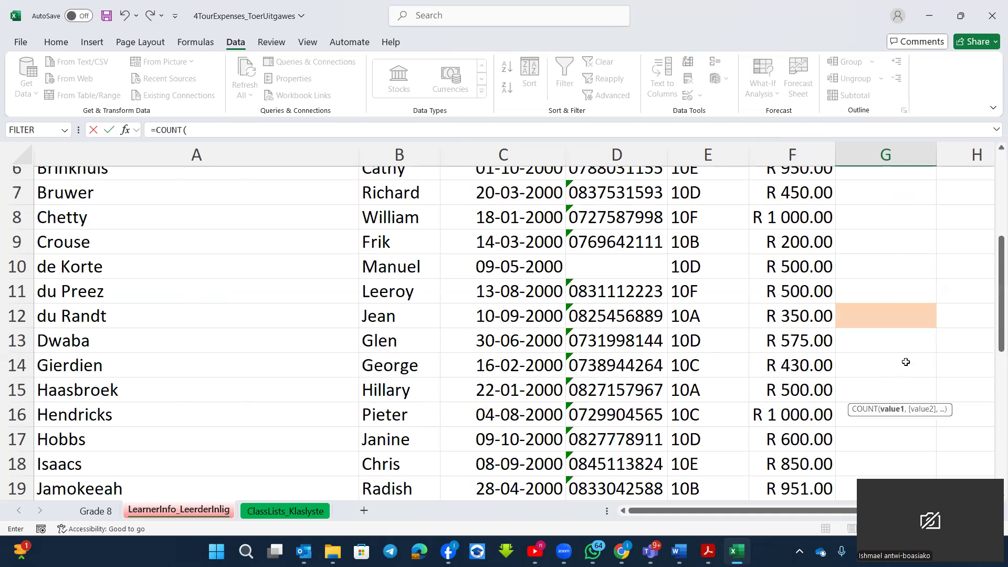
scroll(922, 344, "down", 4)
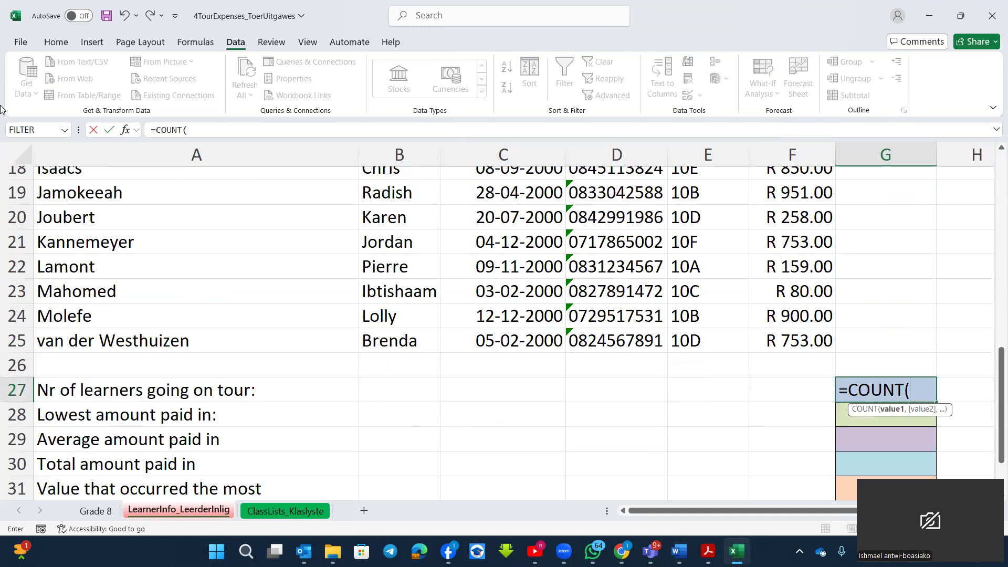
left_click(126, 131)
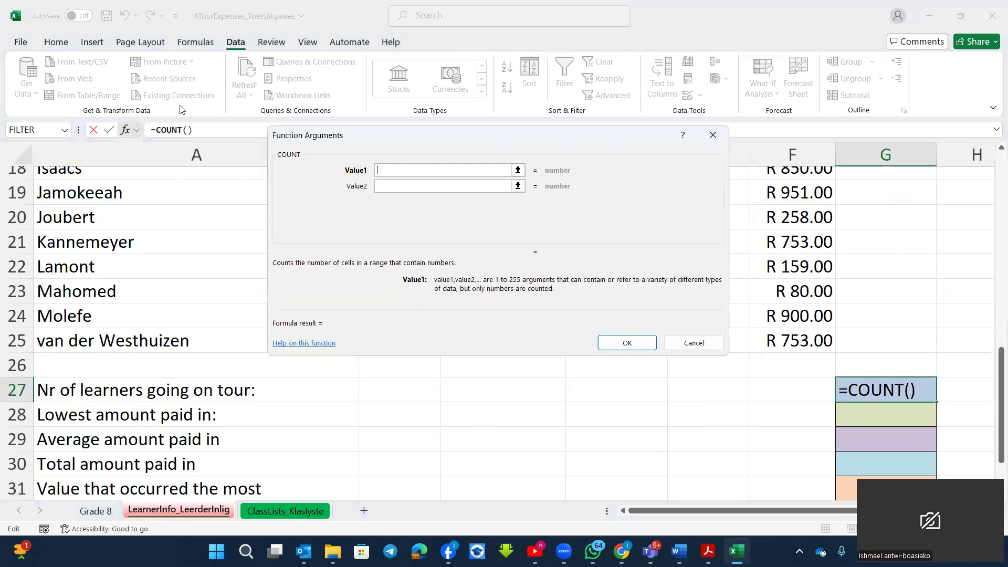
Set the COUNT function's first value to the amounts paid in, F6:F25, and enter the formula in G27
left_click_drag(404, 139, 453, 149)
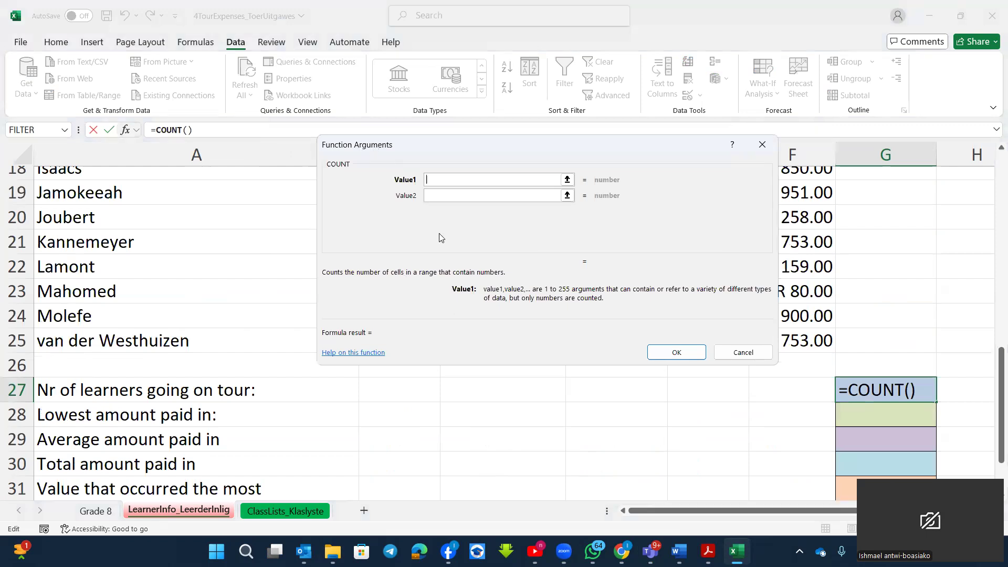
left_click(448, 181)
left_click_drag(495, 149, 266, 191)
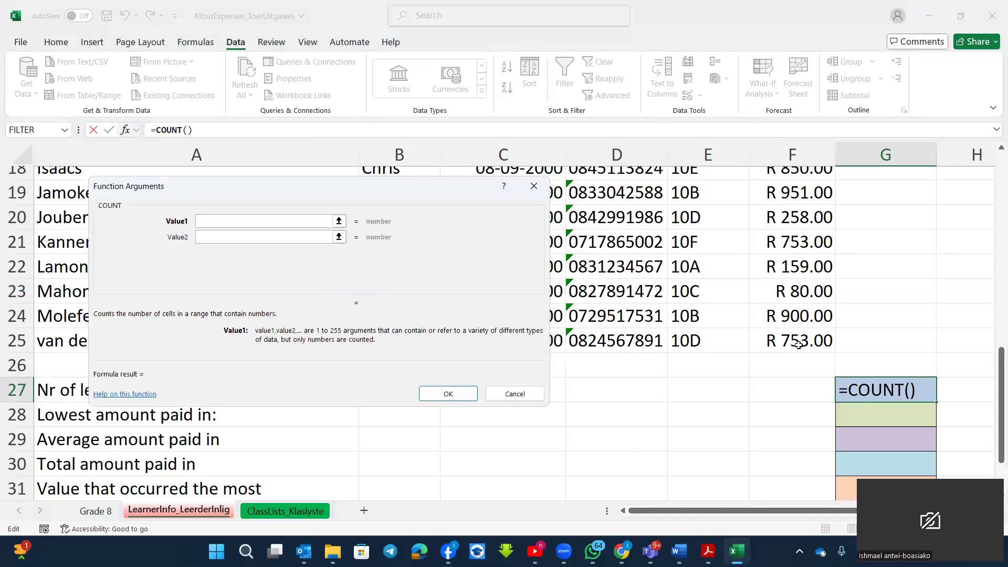
left_click_drag(798, 345, 778, 143)
left_click_drag(786, 304, 786, 303)
left_click(224, 235)
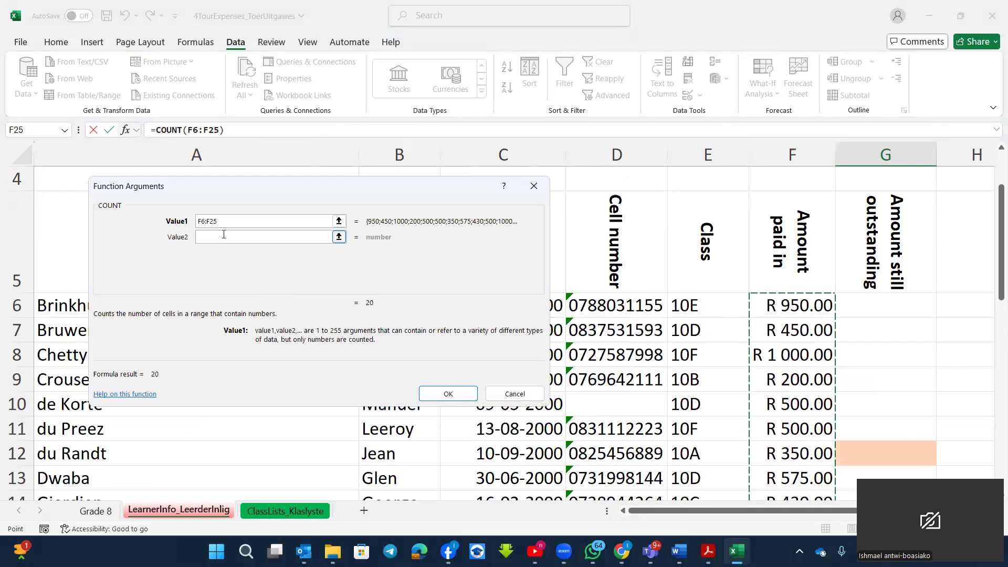
left_click(448, 395)
Enter a COUNTA function in cell F27 that counts the surnames in A6:A25
scroll(871, 377, "down", 6)
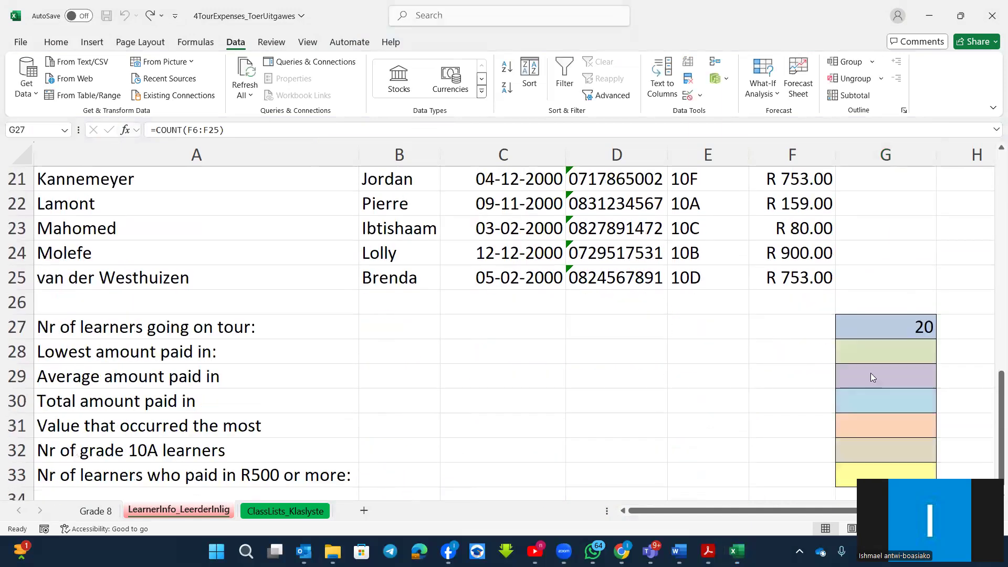
left_click(774, 326)
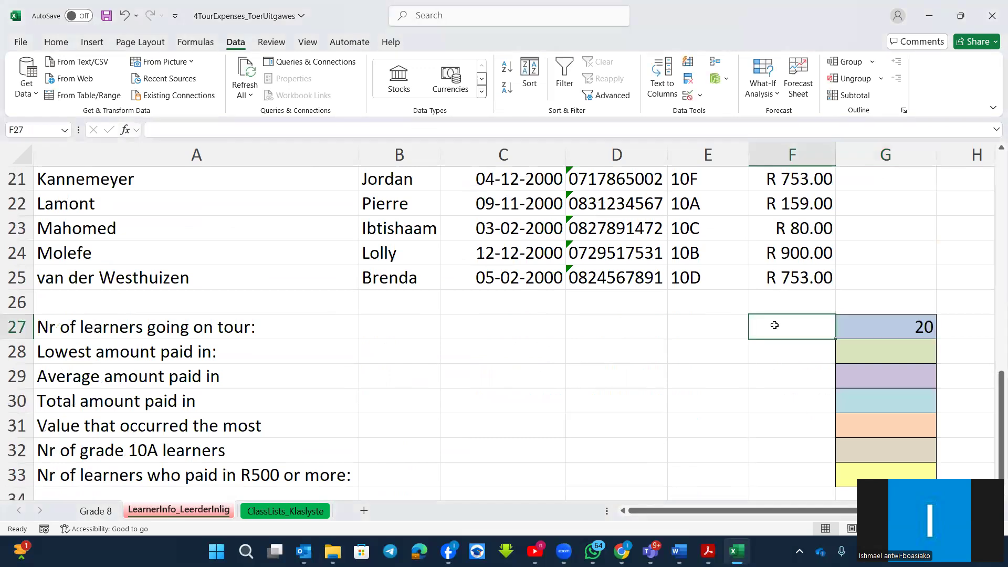
type("=coun")
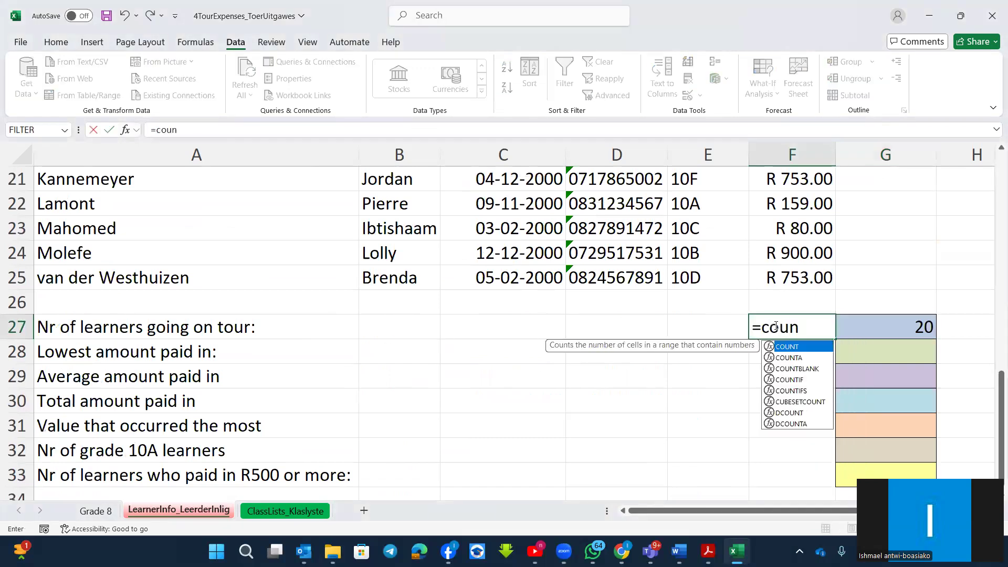
double_click(770, 360)
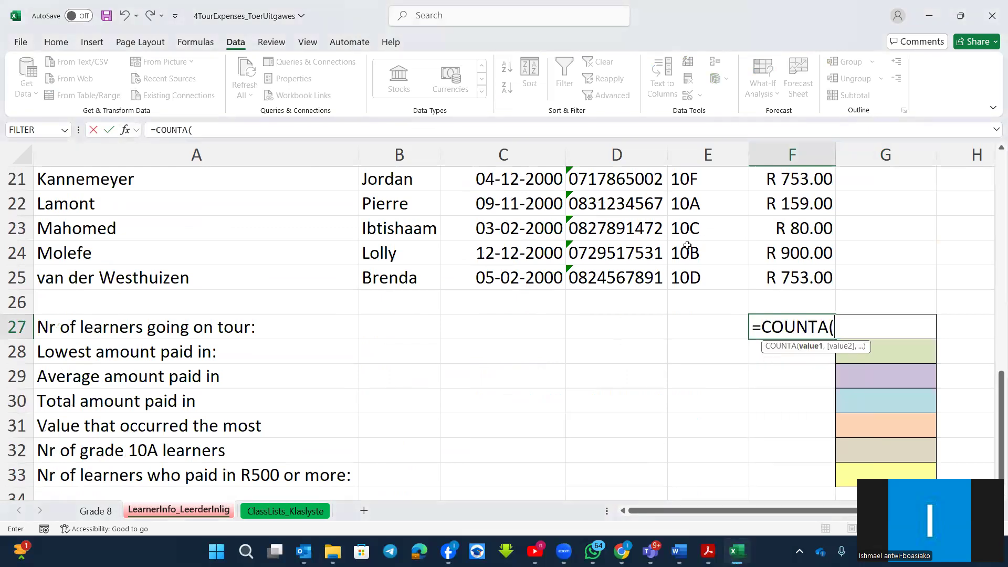
left_click(126, 131)
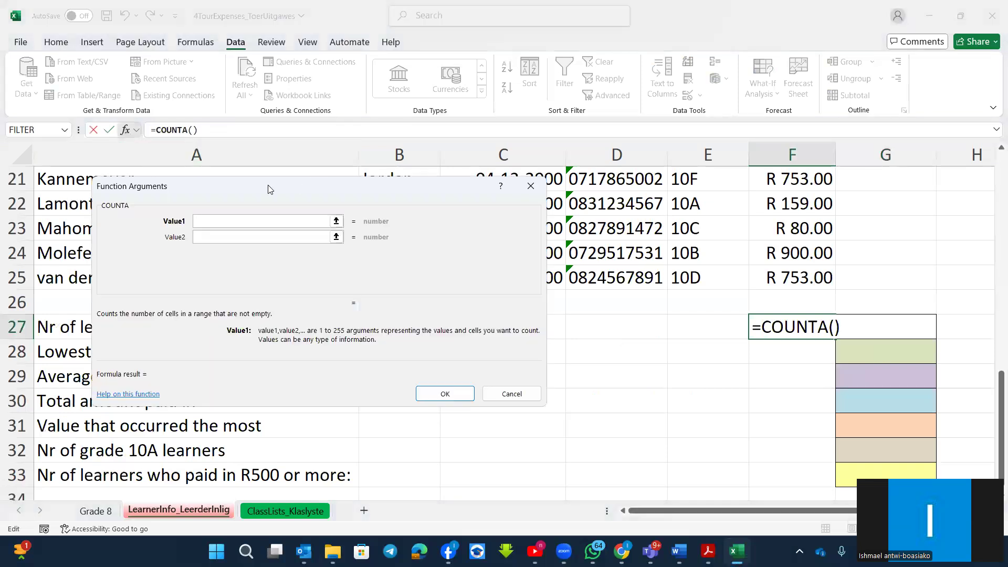
scroll(292, 274, "up", 5)
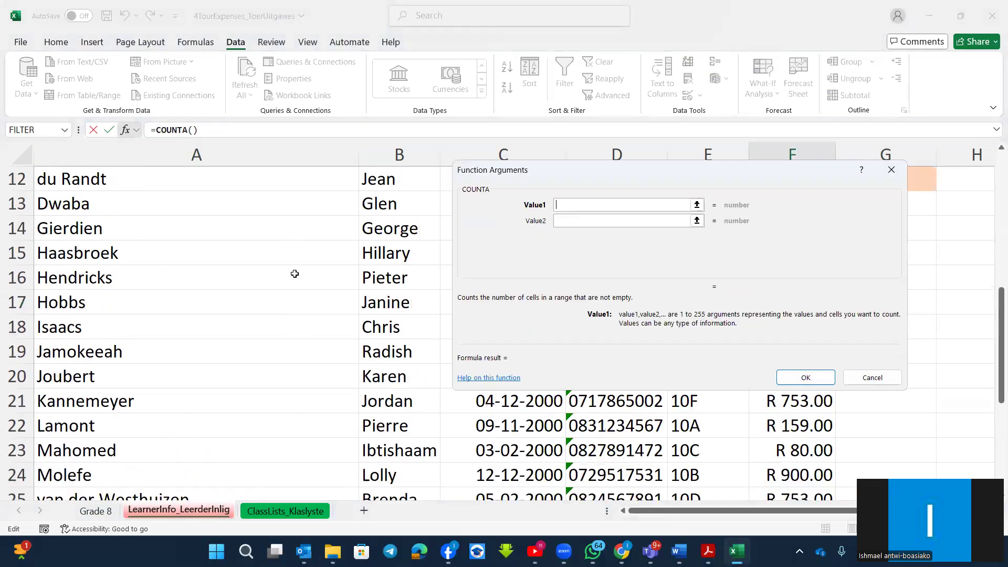
left_click_drag(100, 254, 93, 451)
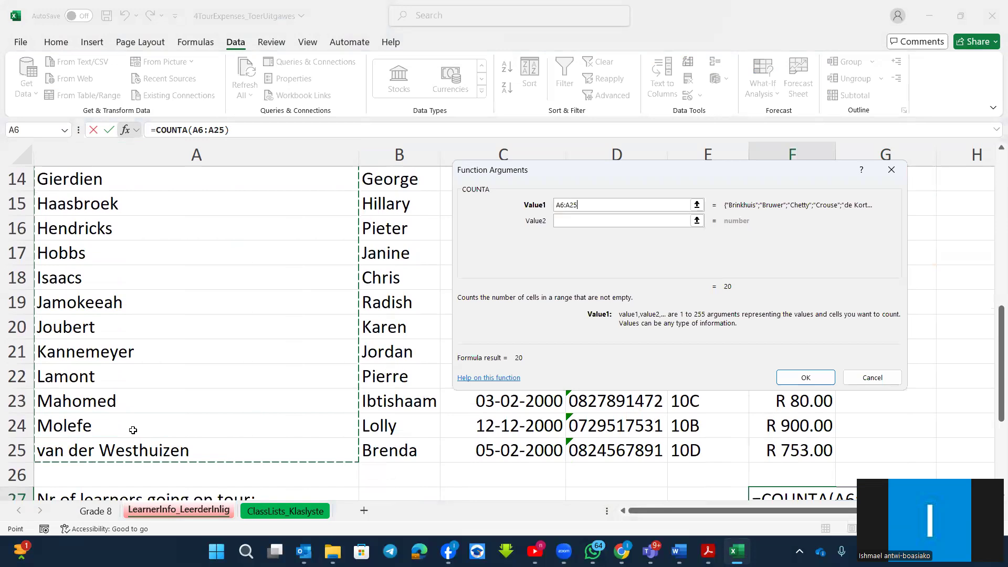
left_click(791, 382)
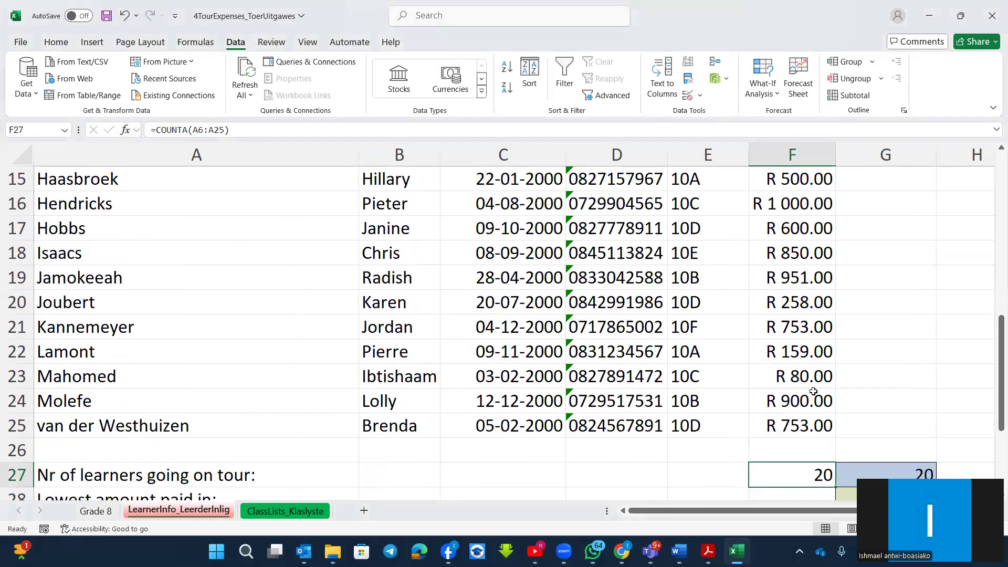
Compare the COUNT formula in G27 and the COUNTA formula in F27 with the learner table columns they refer to
scroll(851, 448, "down", 2)
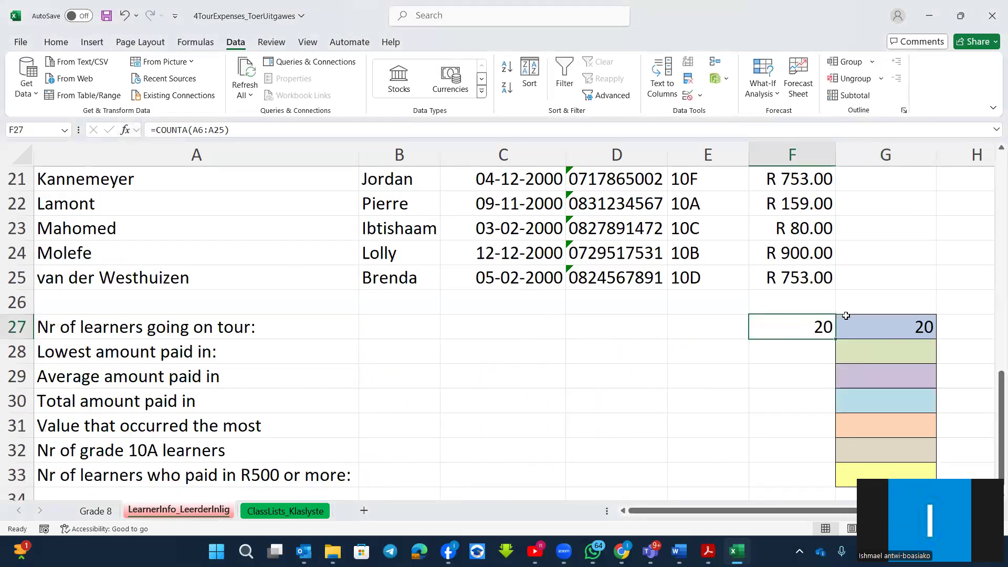
left_click(900, 332)
scroll(745, 327, "up", 2)
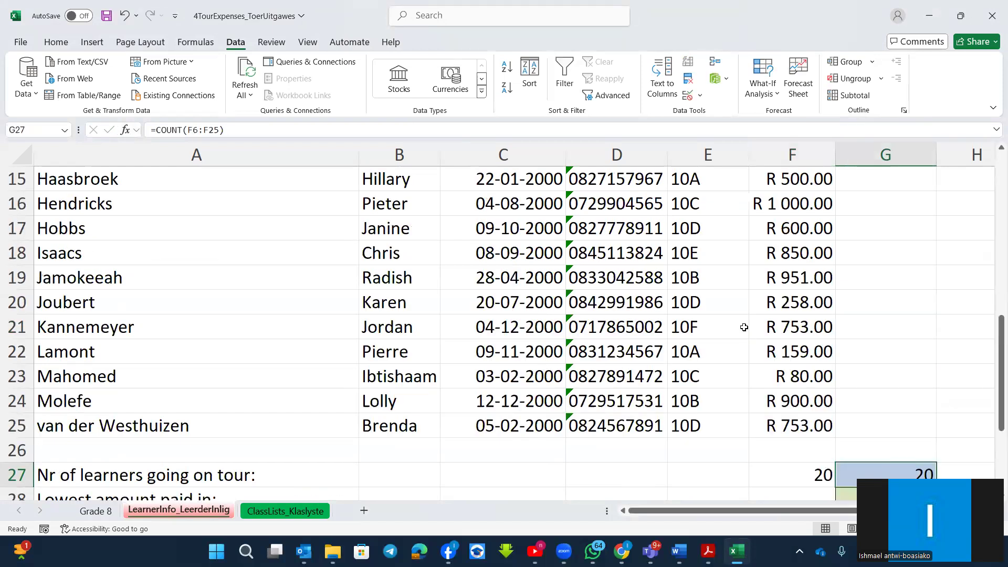
scroll(745, 327, "up", 3)
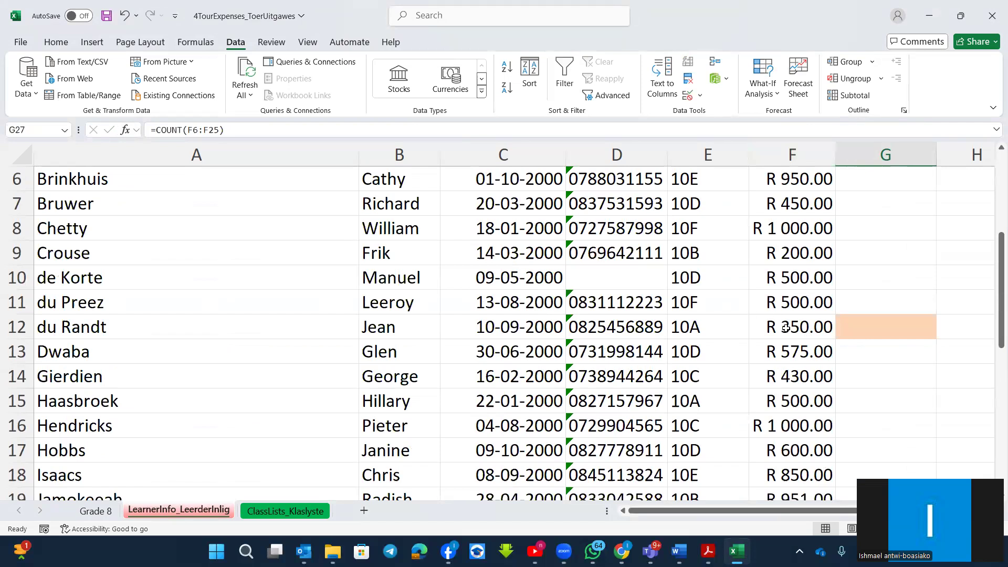
scroll(786, 329, "down", 6)
left_click(809, 261)
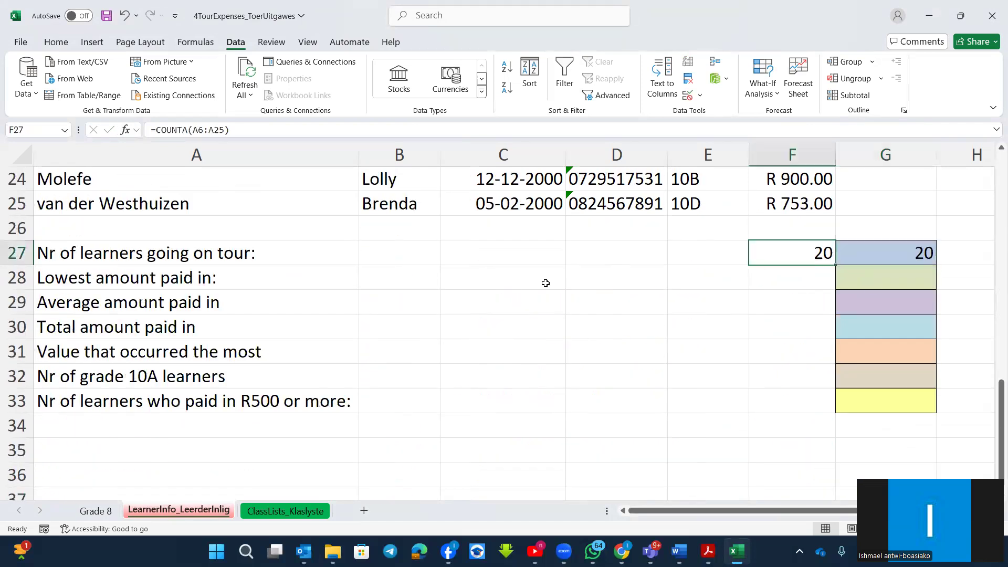
scroll(545, 283, "up", 7)
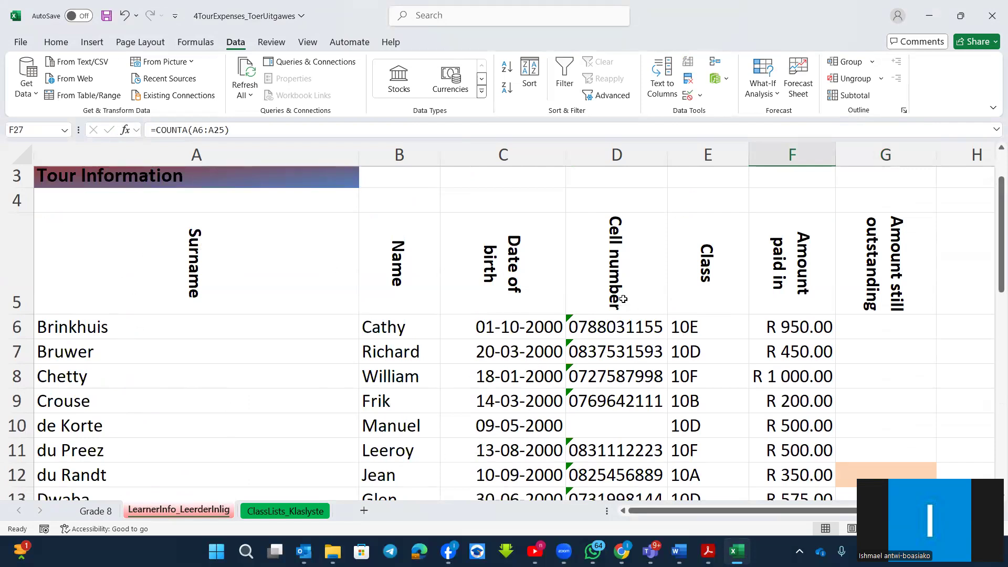
scroll(623, 408, "down", 7)
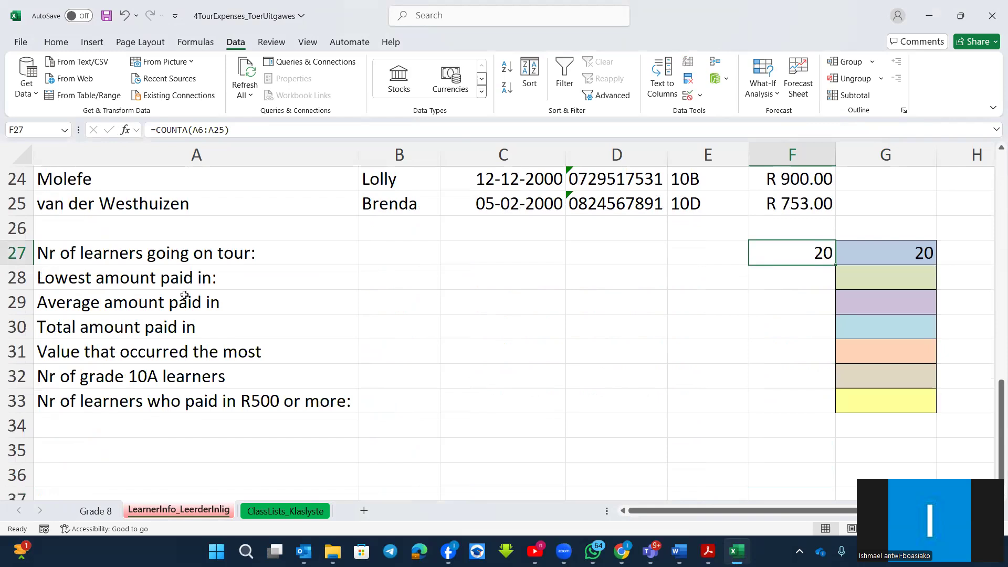
scroll(656, 346, "up", 8)
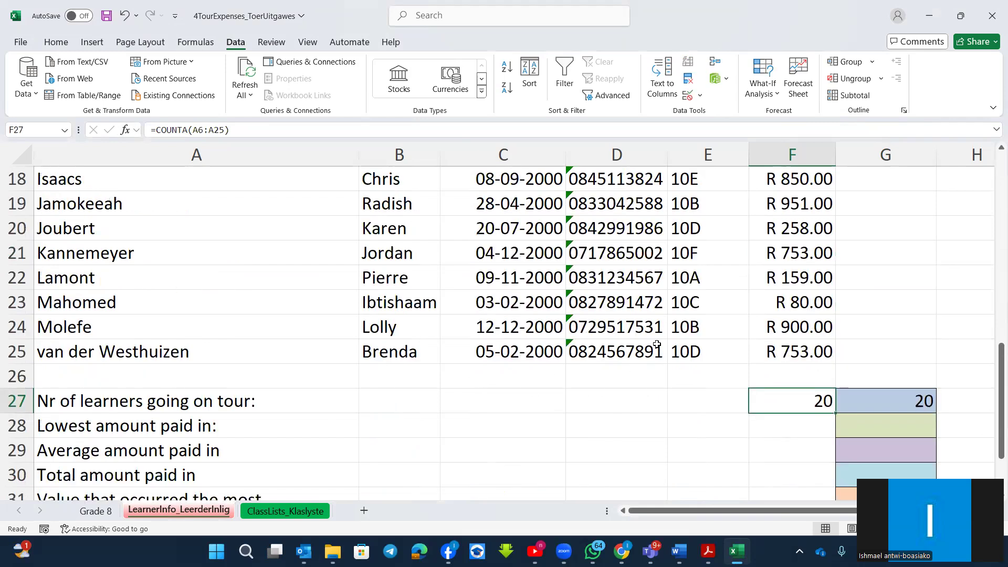
scroll(792, 349, "down", 8)
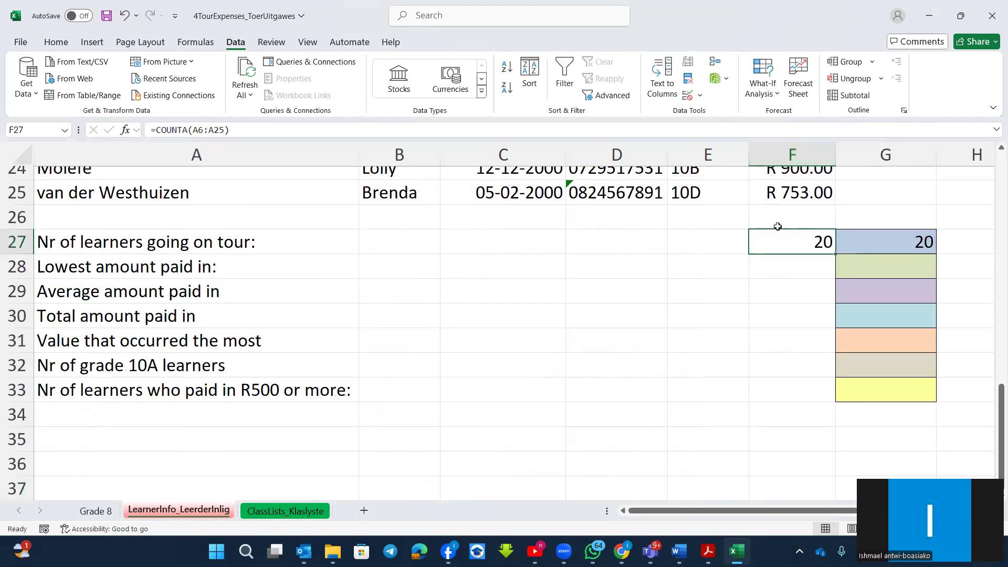
Start a MIN function in cell G28 for the lowest amount paid in and open its function arguments
left_click(876, 270)
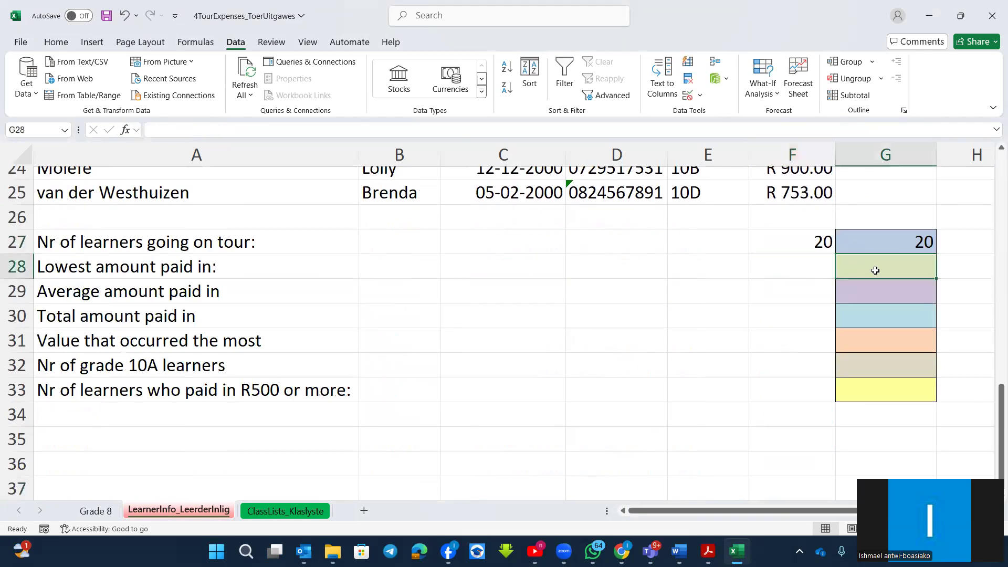
type("=")
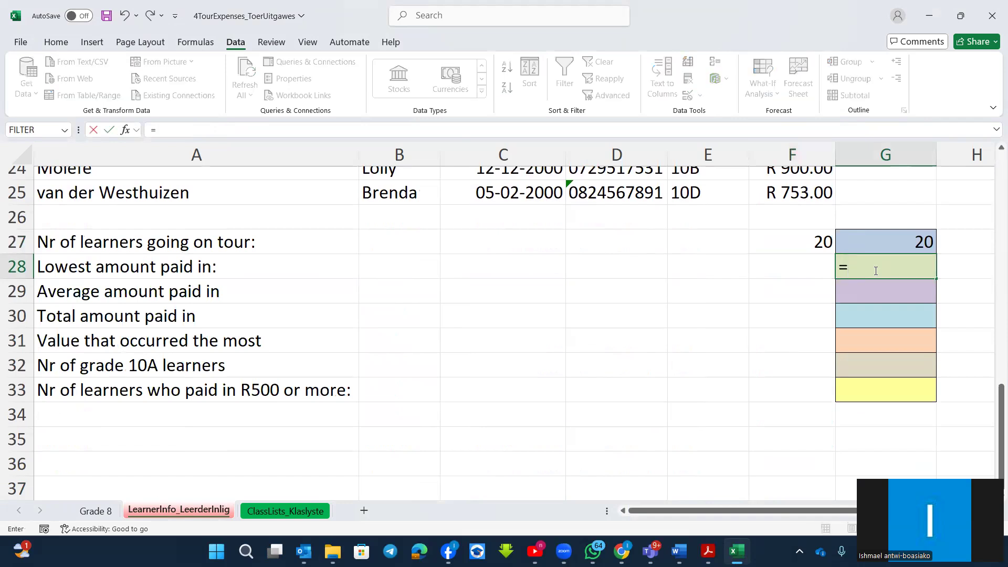
type("mi")
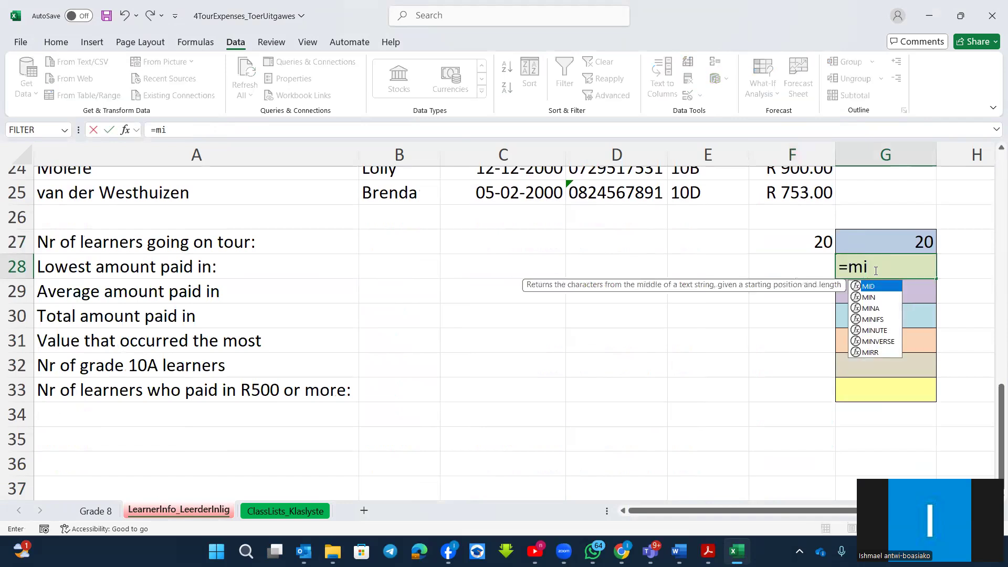
double_click(856, 298)
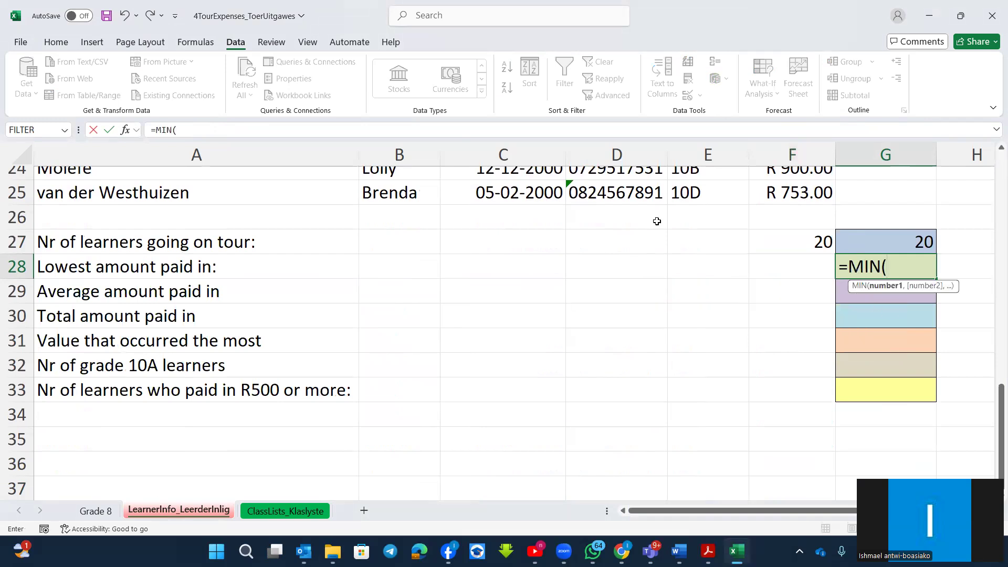
left_click(124, 131)
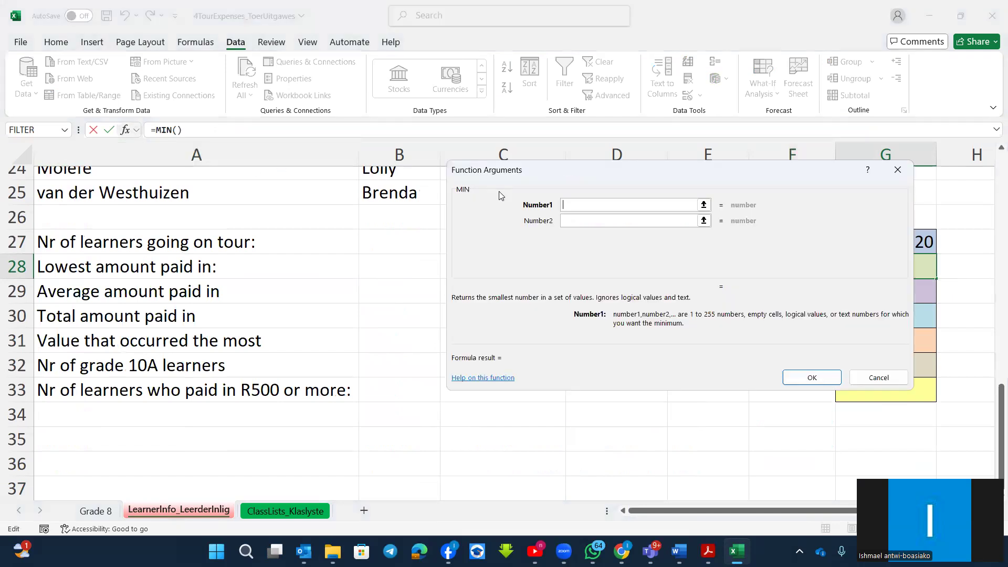
left_click_drag(516, 176, 258, 270)
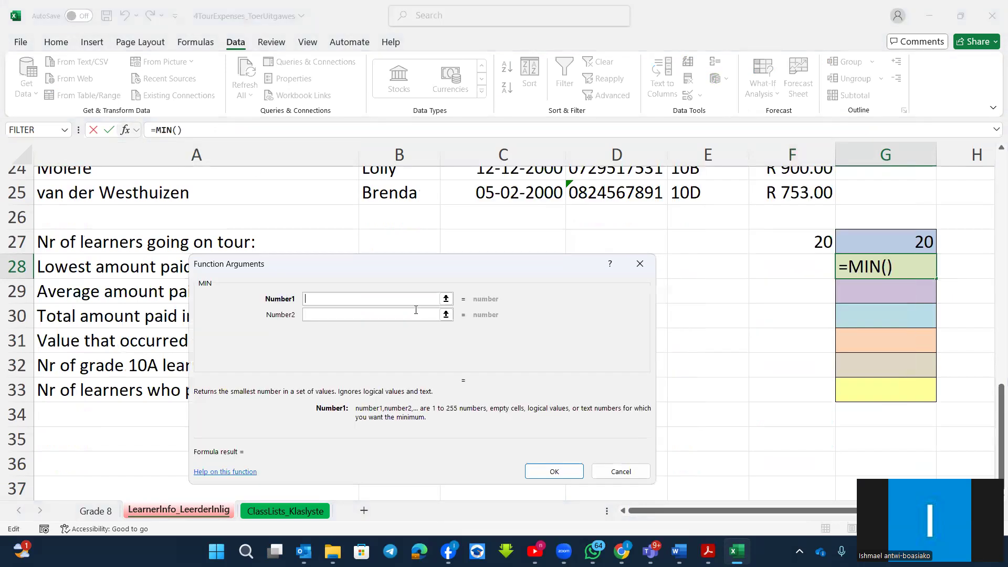
Set the MIN function's first number to the amounts paid in, F6:F25, and enter the formula in G28
scroll(759, 283, "up", 4)
scroll(759, 283, "up", 3)
scroll(782, 294, "down", 2)
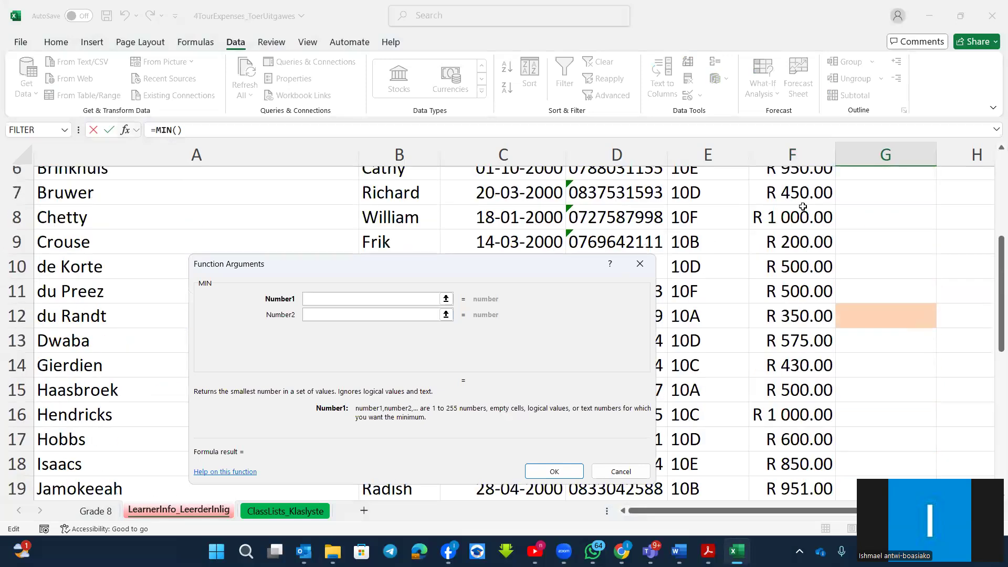
scroll(788, 294, "up", 1)
left_click_drag(791, 242, 801, 447)
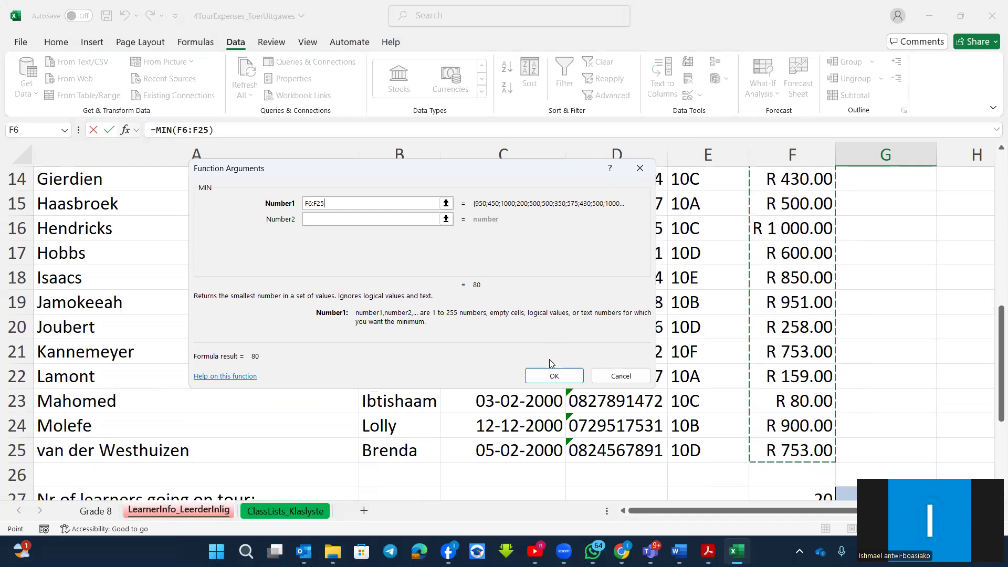
left_click(554, 374)
Enter an AVERAGE function in cell G29 for the average of the amounts paid in, F6:F25
scroll(961, 419, "down", 1)
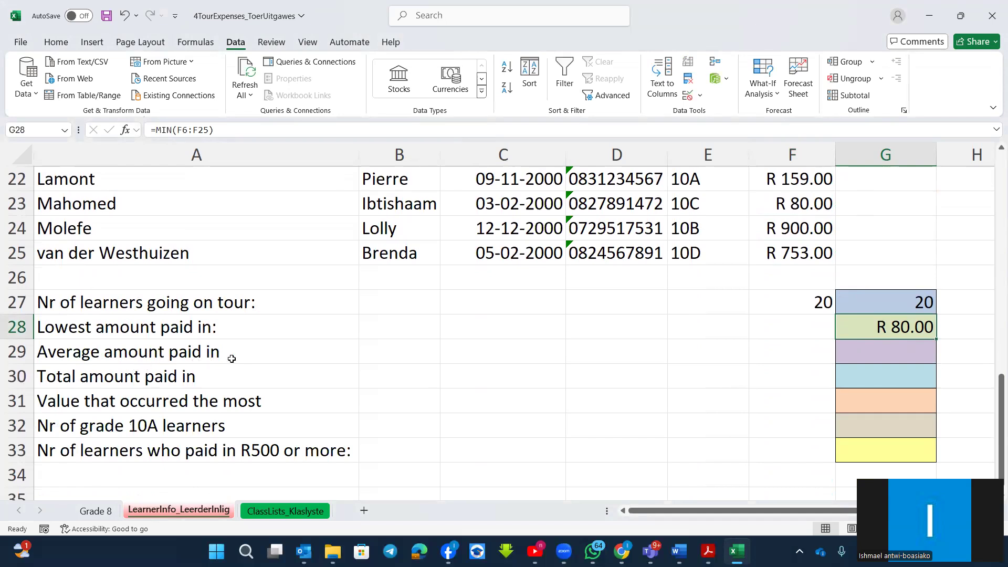
left_click(873, 351)
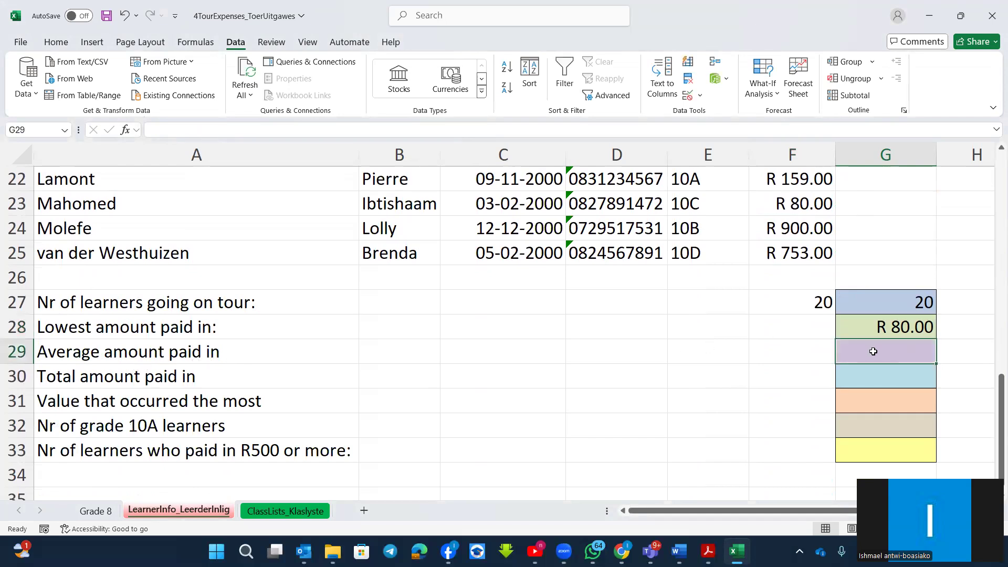
type("=ave")
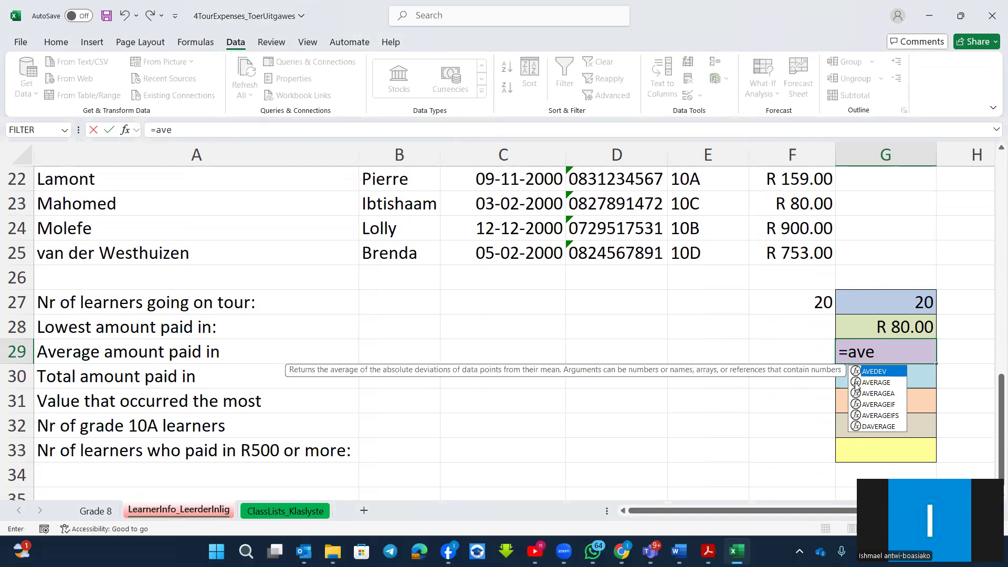
double_click(855, 383)
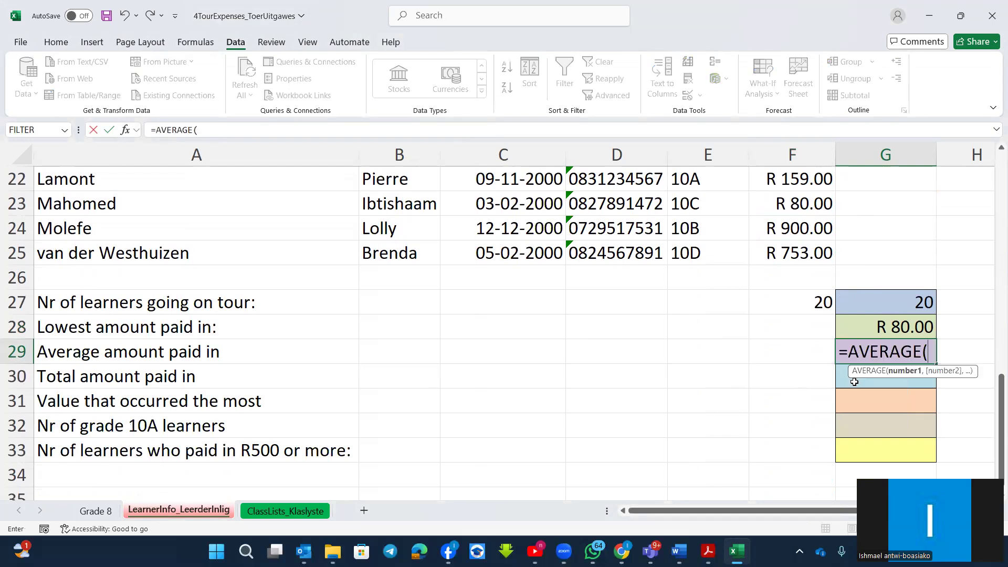
left_click(125, 130)
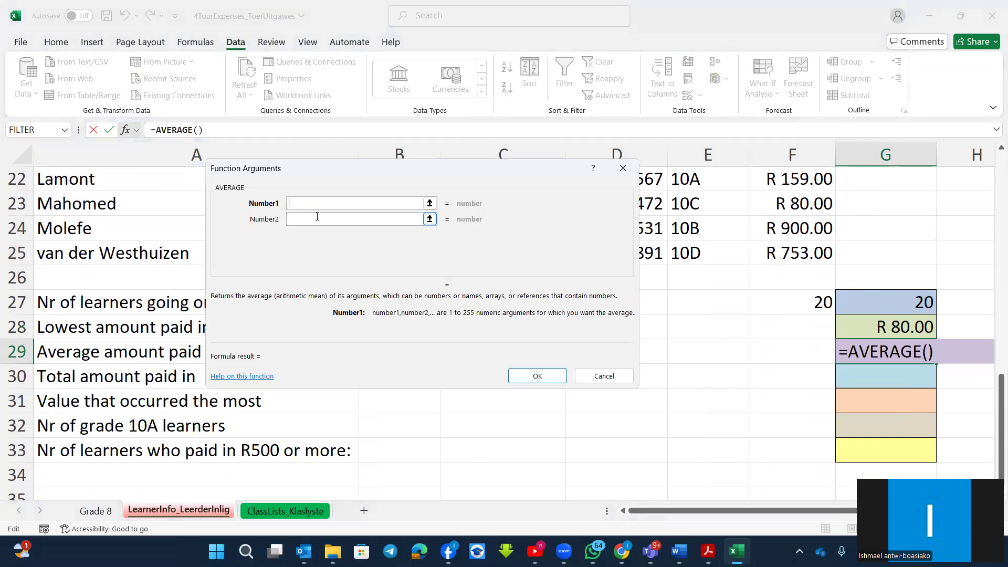
left_click_drag(806, 255, 786, 306)
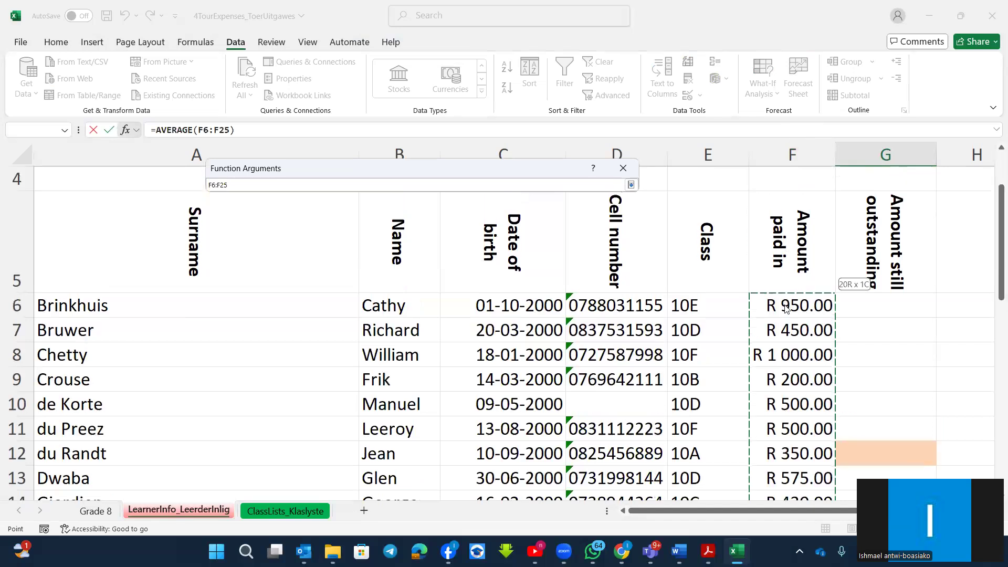
left_click_drag(786, 308, 761, 310)
left_click(537, 375)
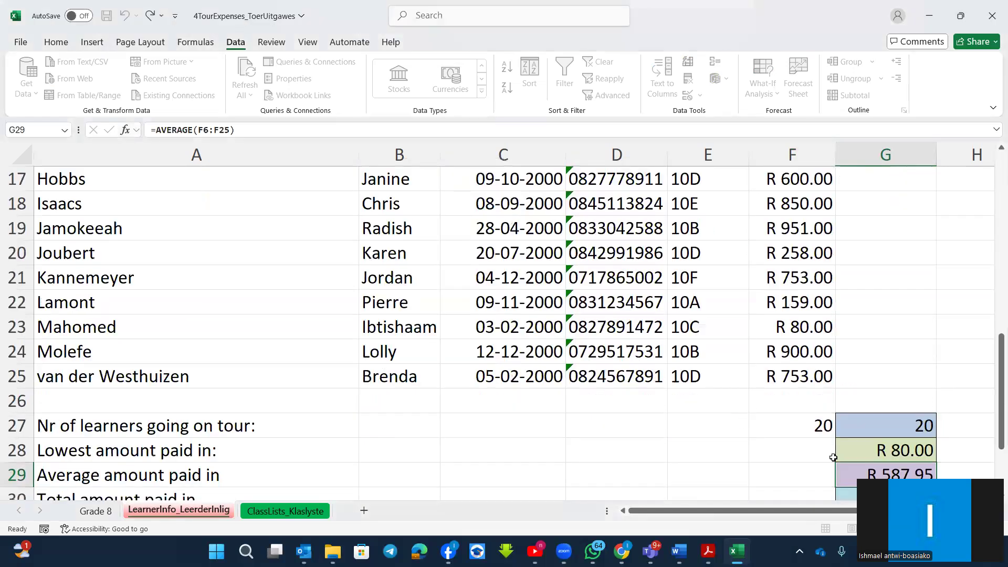
Enter a SUM function in cell G30 that totals the amounts paid in, F6:F25
scroll(856, 465, "down", 4)
scroll(857, 465, "up", 1)
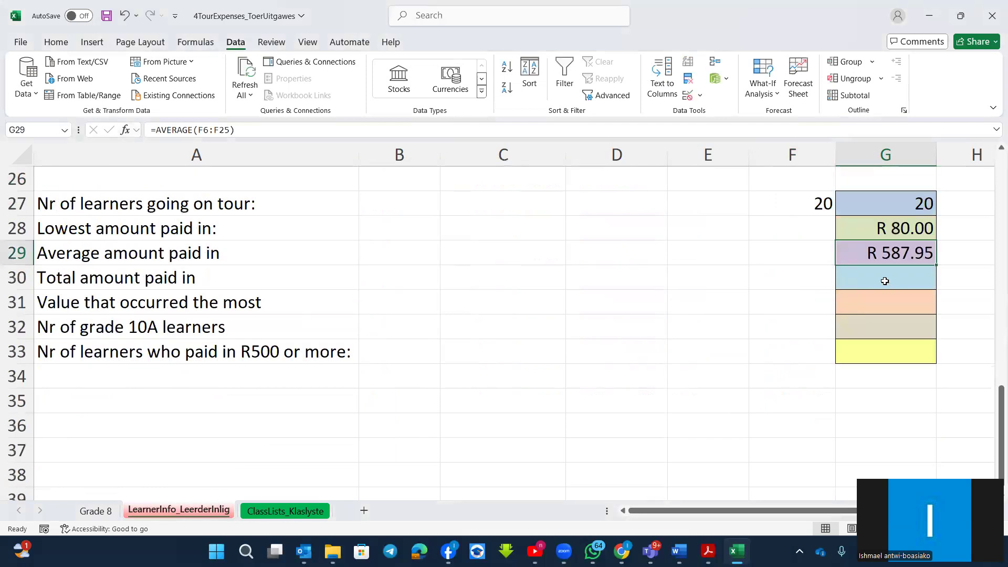
left_click(885, 281)
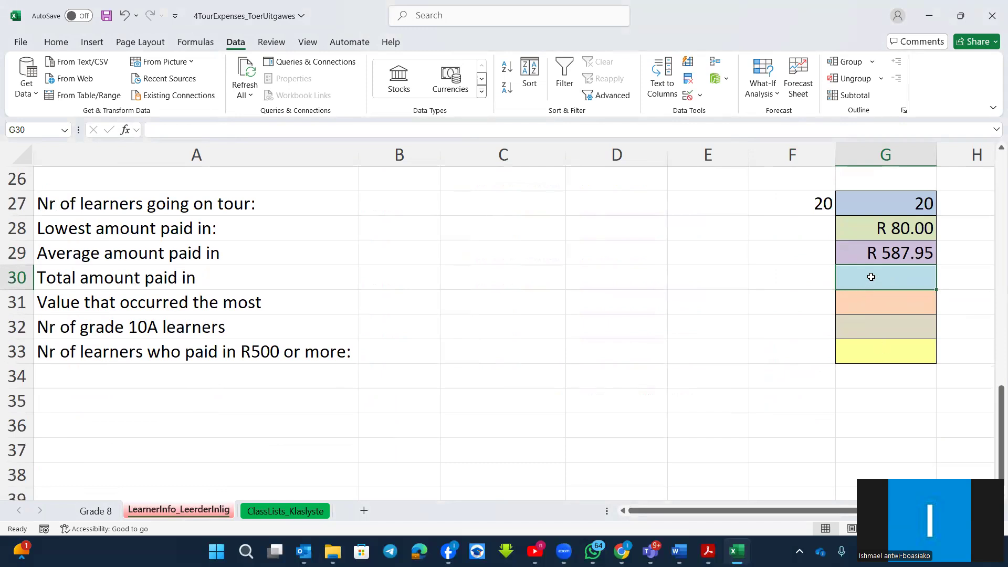
type("=sum")
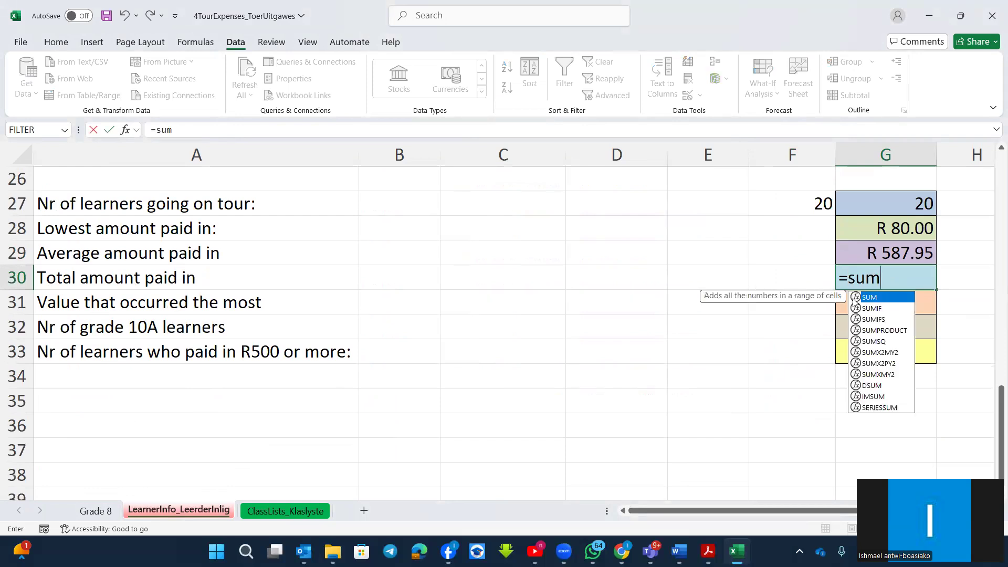
double_click(857, 298)
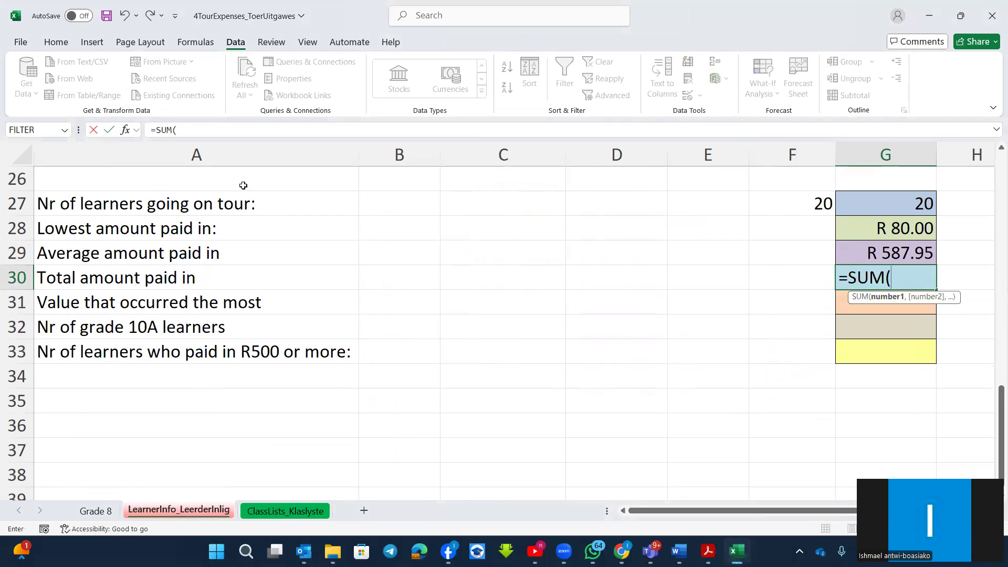
left_click(125, 131)
scroll(907, 311, "up", 5)
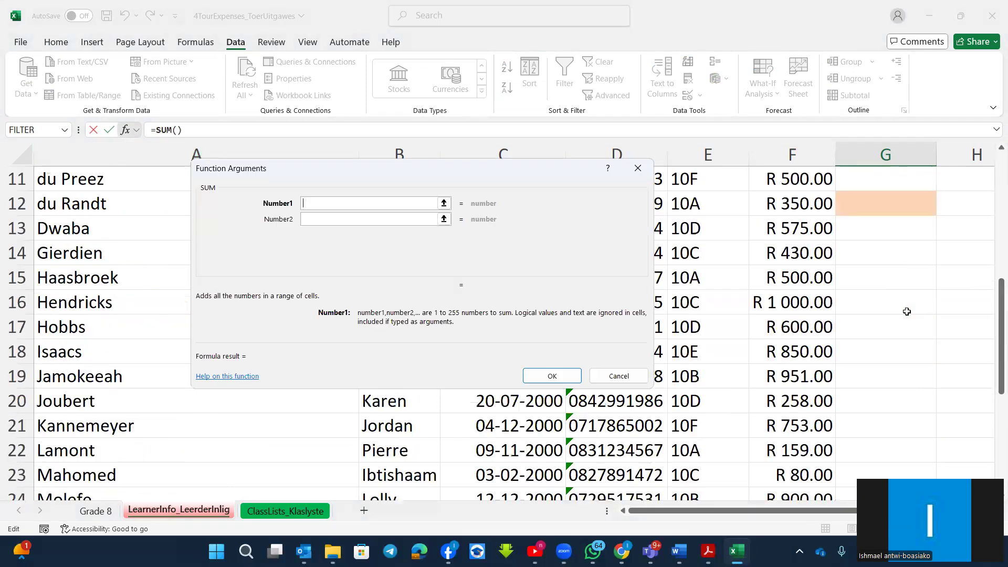
scroll(907, 311, "up", 2)
left_click_drag(776, 203, 783, 450)
left_click(552, 375)
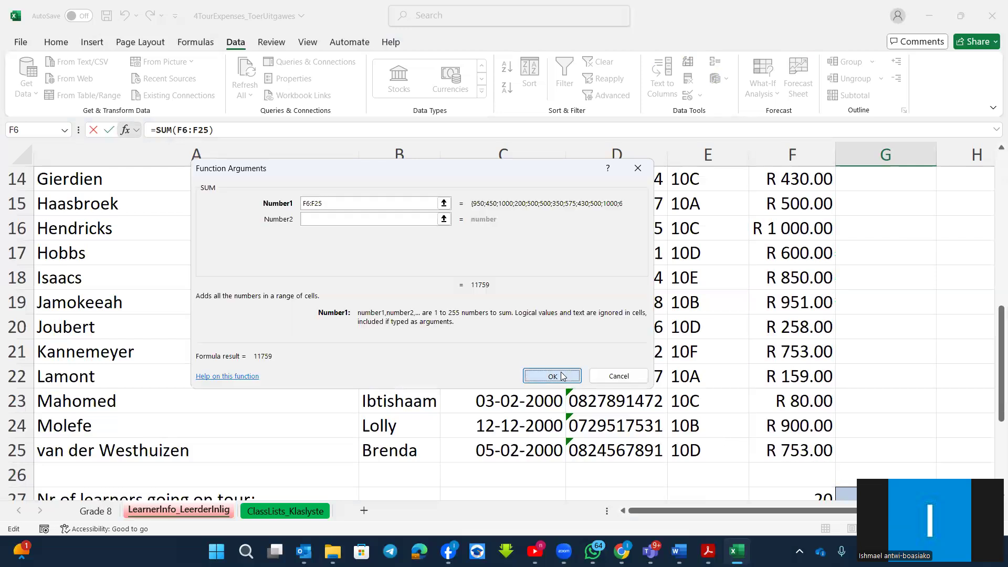
Enter a MODE function in cell G31 for the most frequent amount paid in, using the range F6:F25
scroll(716, 364, "down", 3)
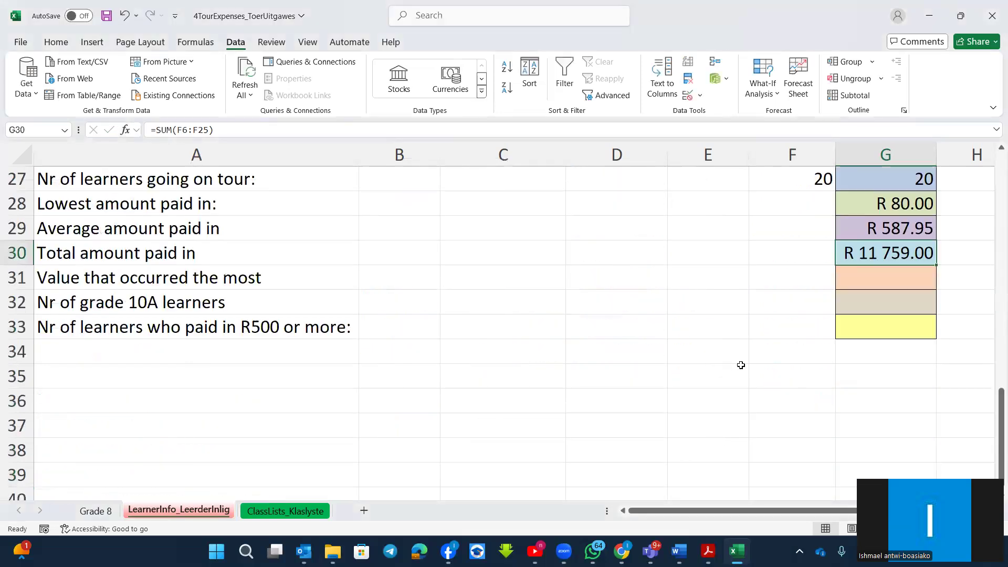
left_click(894, 279)
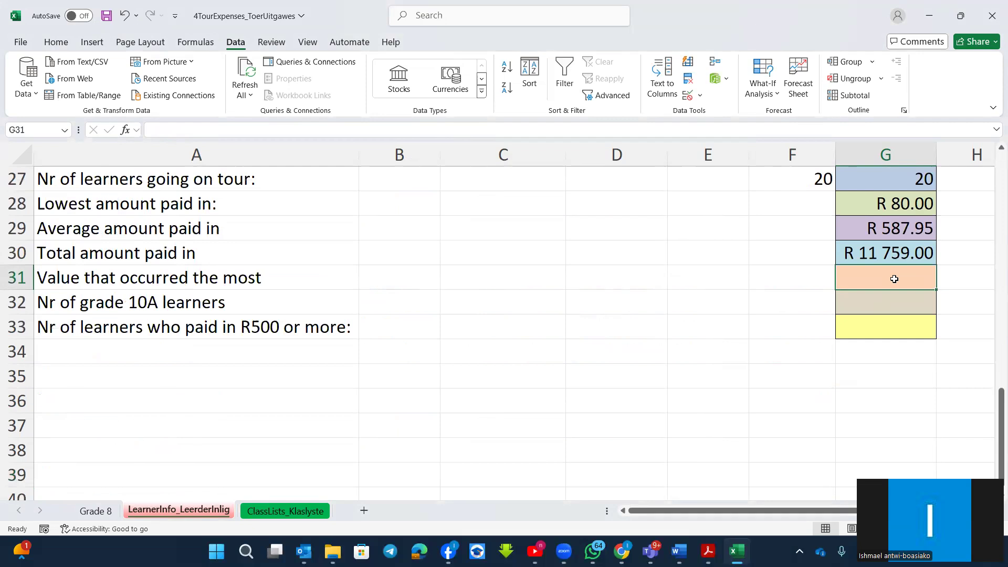
type("=")
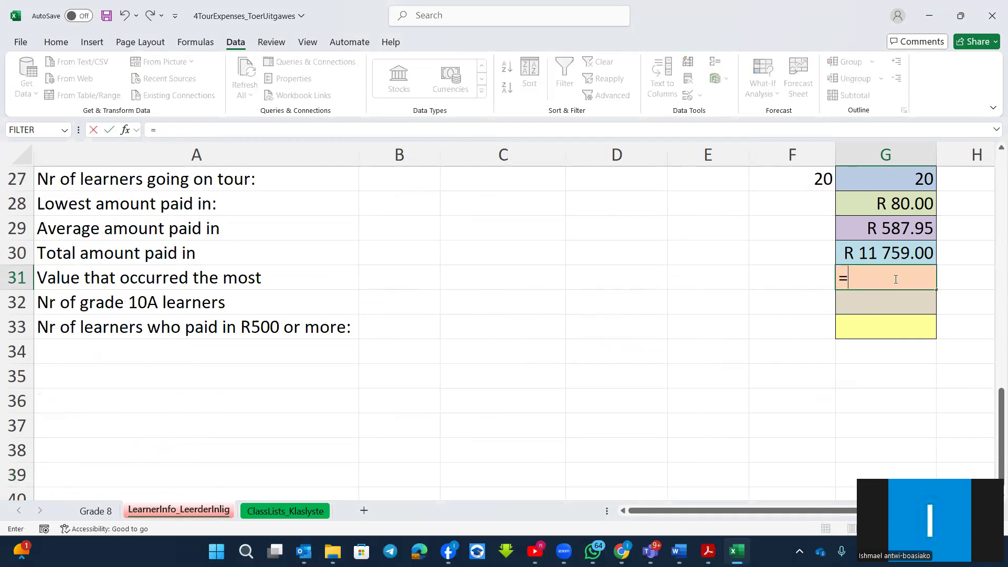
type("mod")
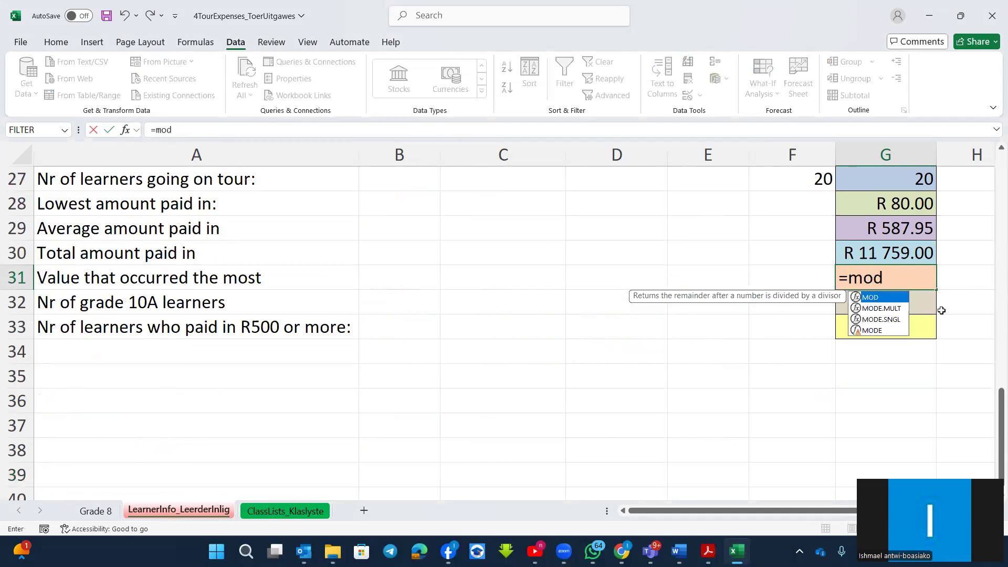
double_click(871, 331)
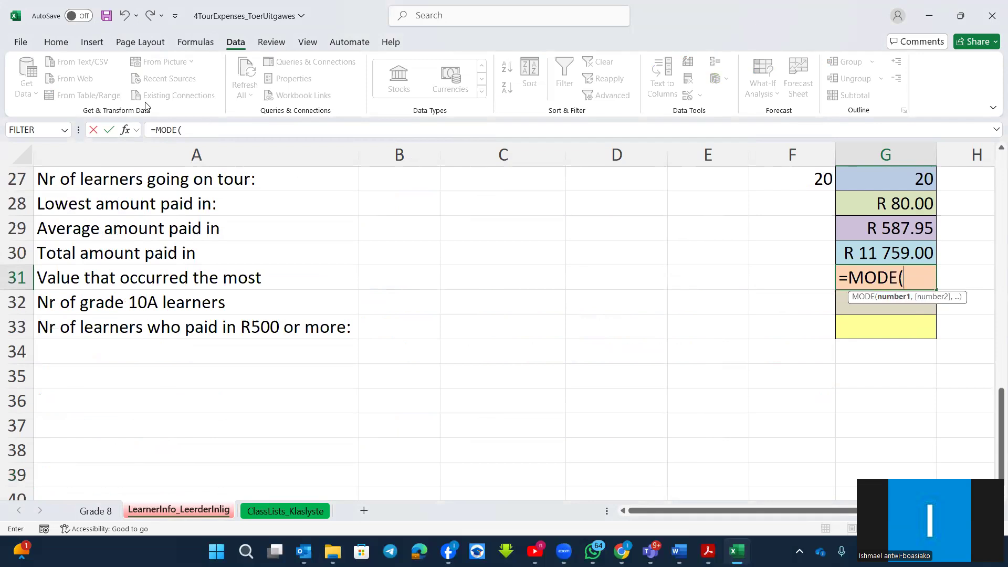
left_click(125, 130)
scroll(817, 372, "up", 6)
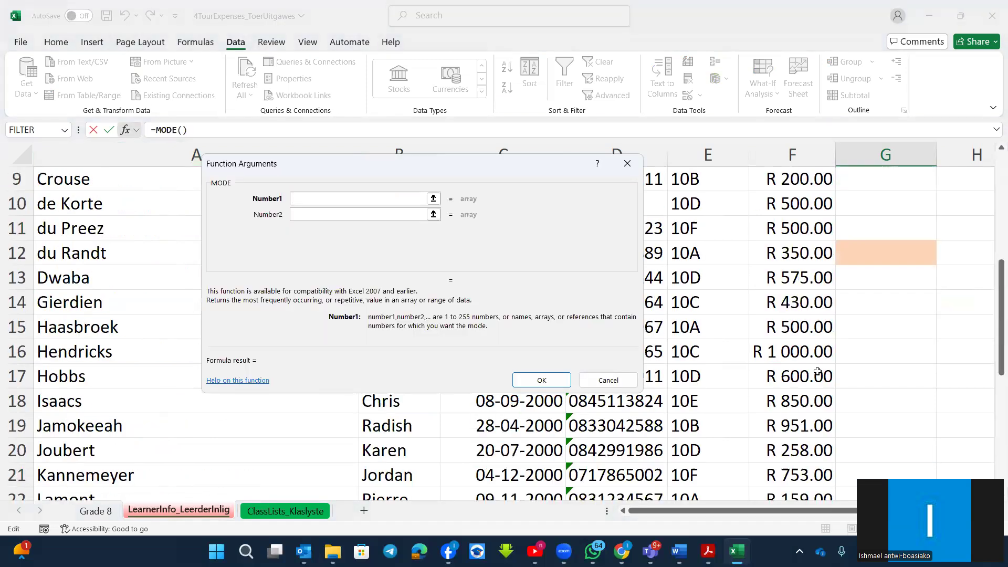
scroll(817, 372, "up", 3)
scroll(816, 370, "down", 1)
left_click_drag(789, 242, 805, 453)
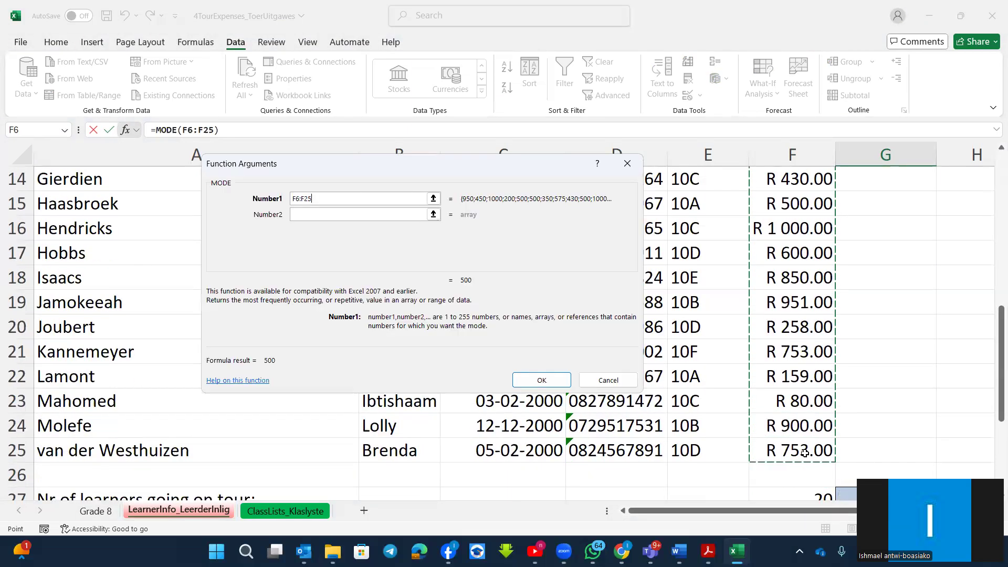
left_click(543, 378)
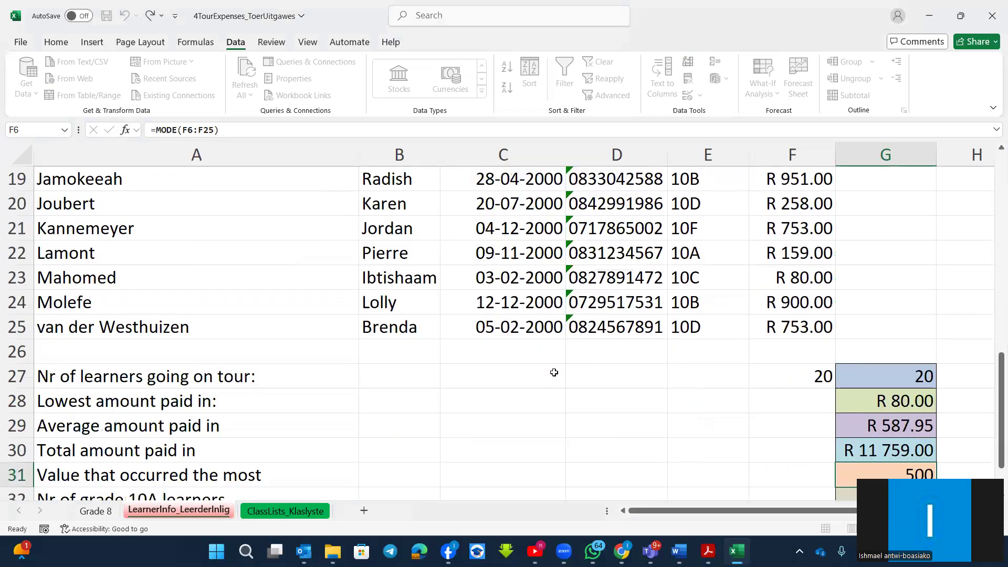
Examine the Class column of the learner table for the 10A entries that the row 32 question asks about
scroll(751, 380, "down", 3)
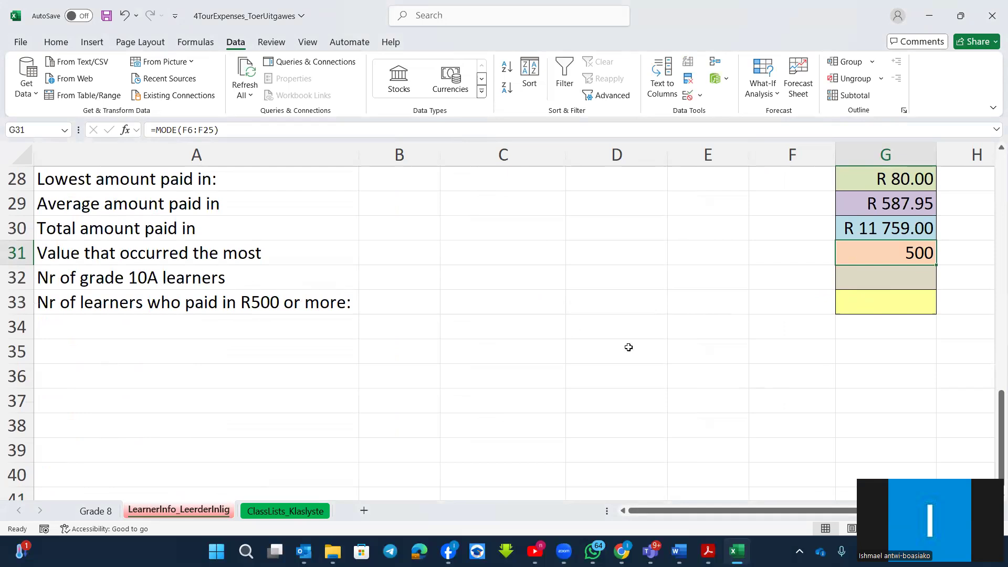
scroll(629, 347, "up", 8)
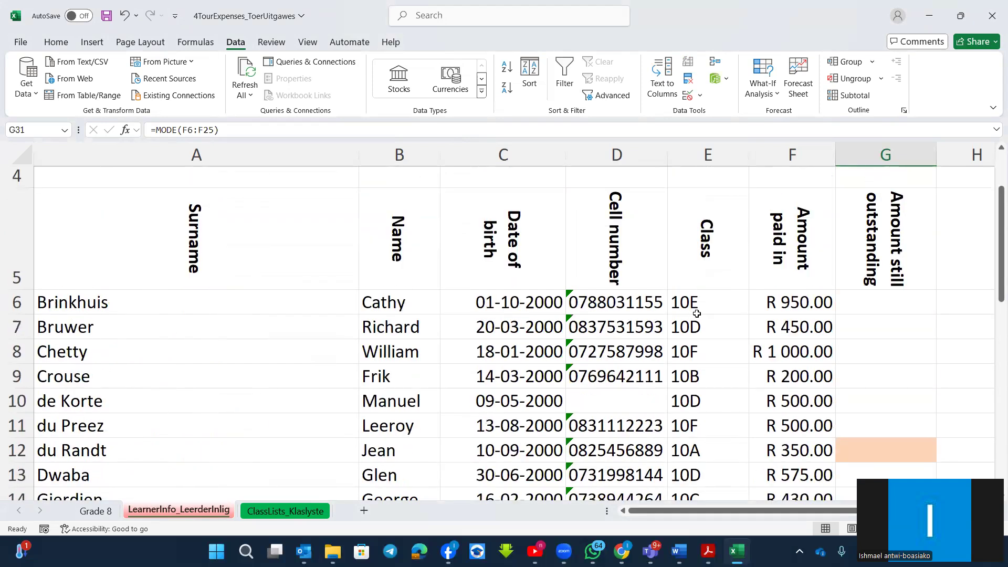
scroll(704, 331, "down", 1)
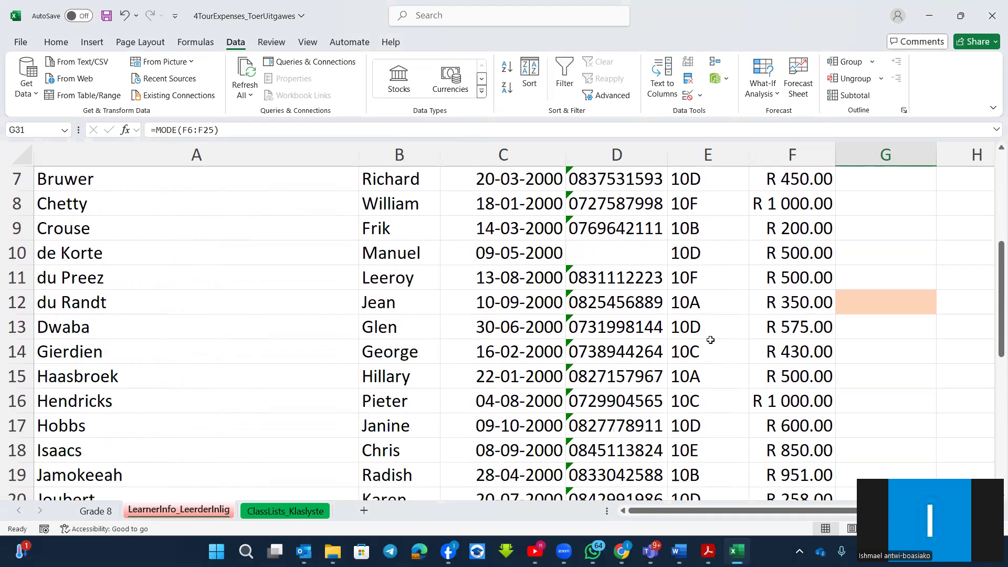
scroll(710, 340, "down", 2)
scroll(711, 341, "down", 2)
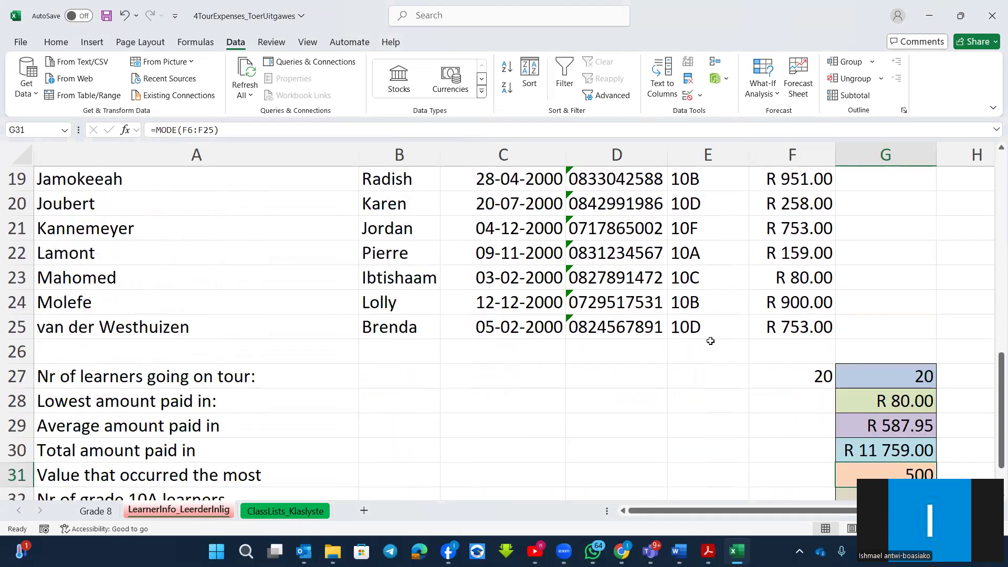
scroll(572, 383, "down", 2)
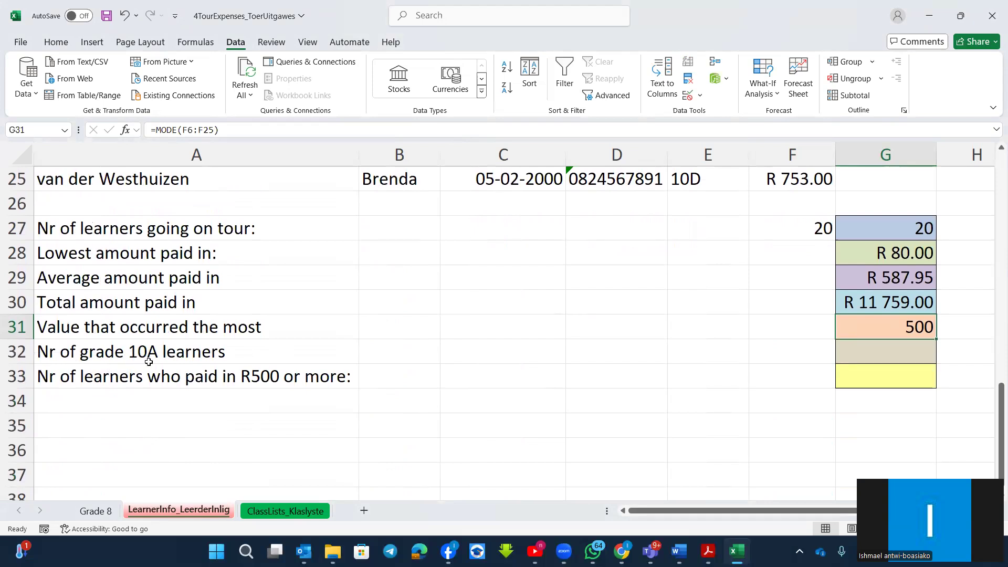
scroll(680, 360, "up", 7)
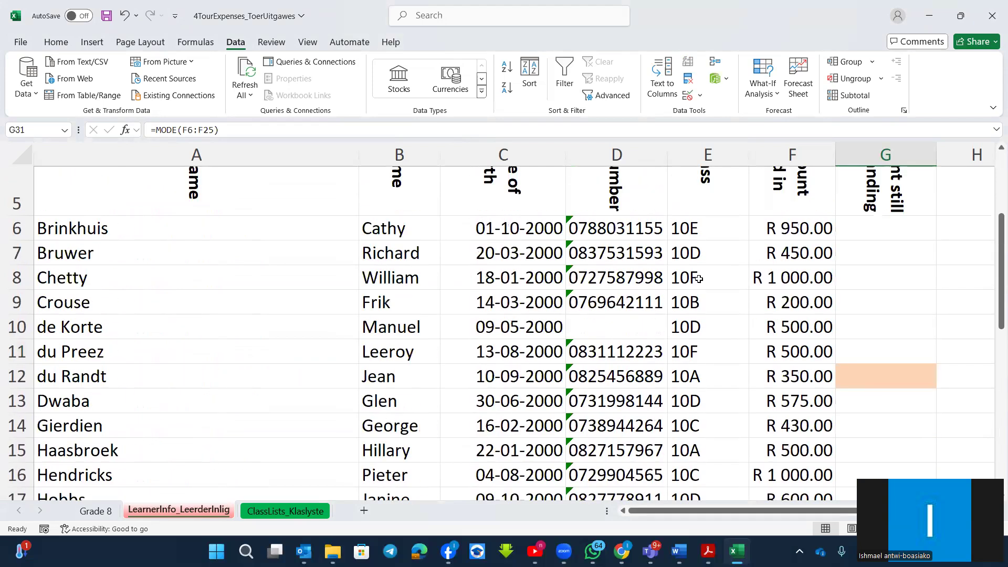
left_click(699, 377)
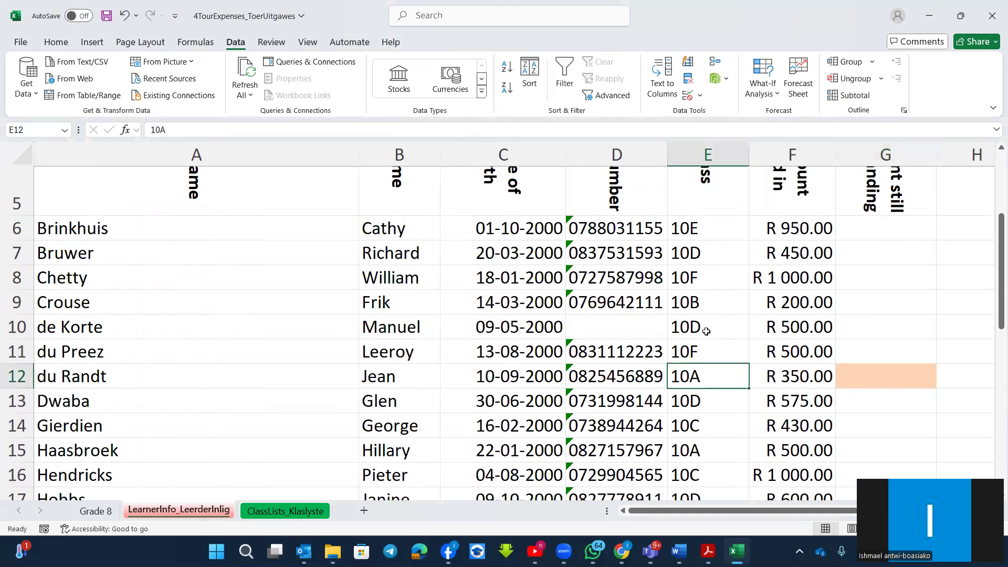
scroll(709, 357, "down", 2)
scroll(709, 362, "down", 2)
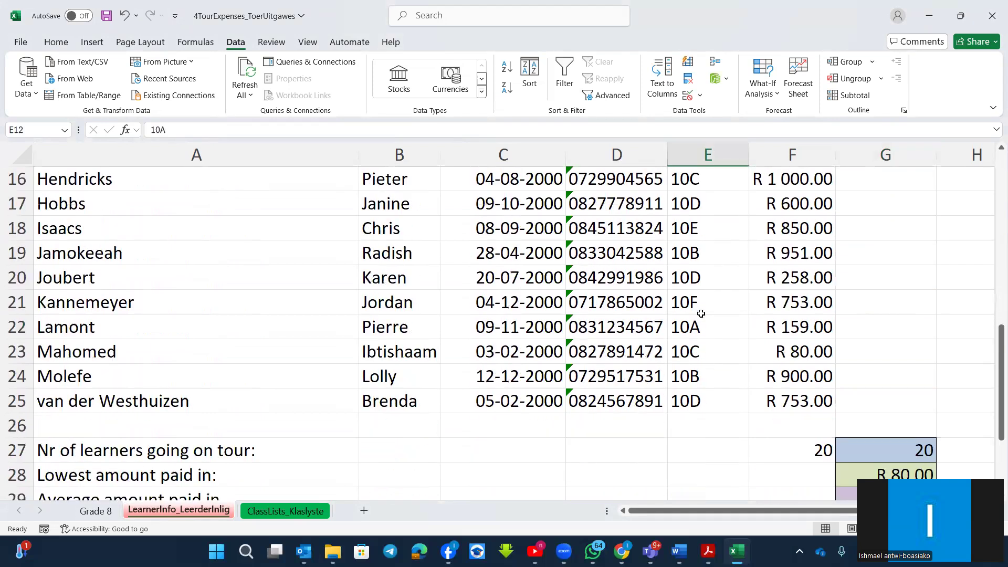
left_click(705, 333)
scroll(706, 336, "down", 1)
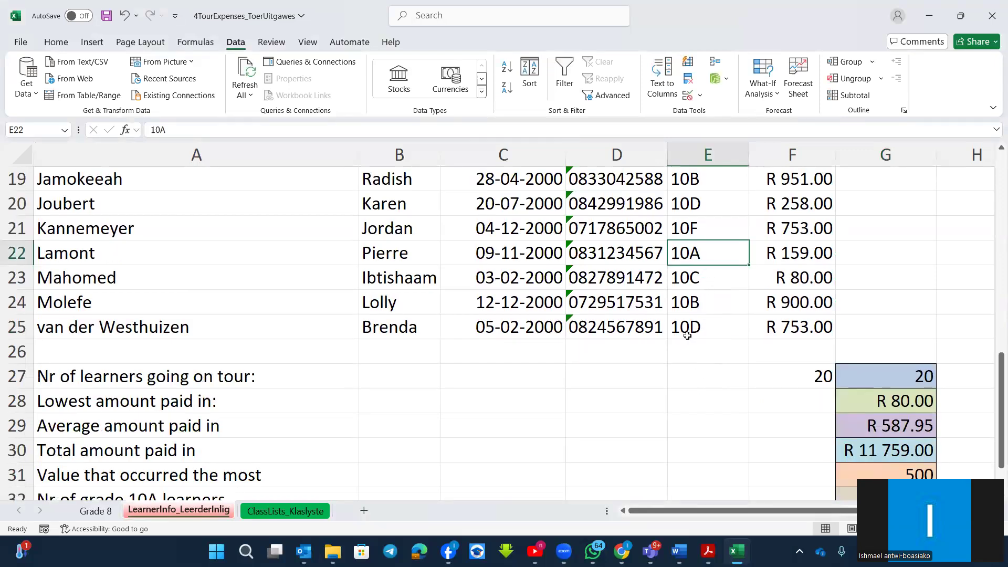
scroll(694, 325, "up", 2)
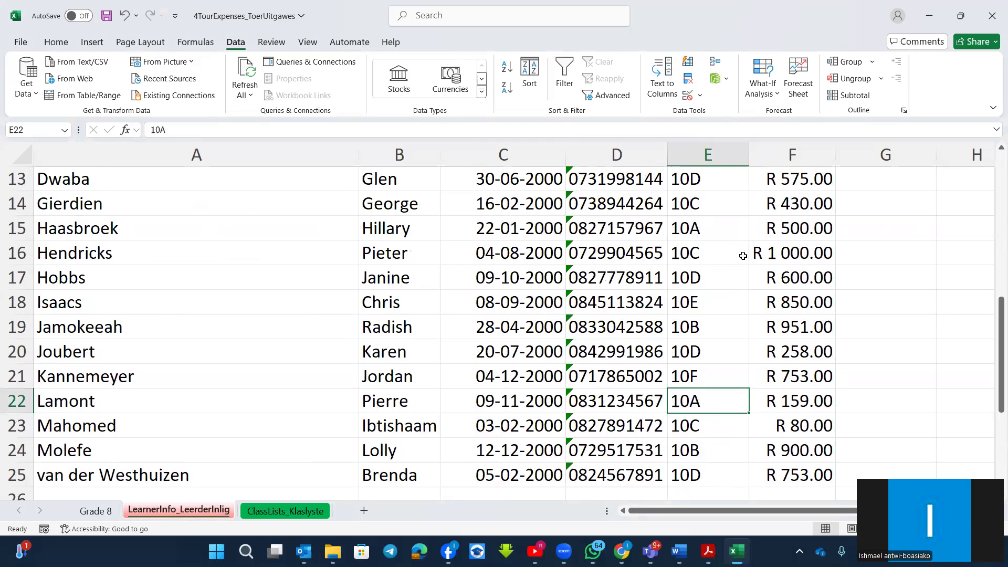
Enter a COUNTIF function in cell G32 that counts the grade 10A learners, using range E6:E25 and criteria 10a
scroll(743, 257, "down", 4)
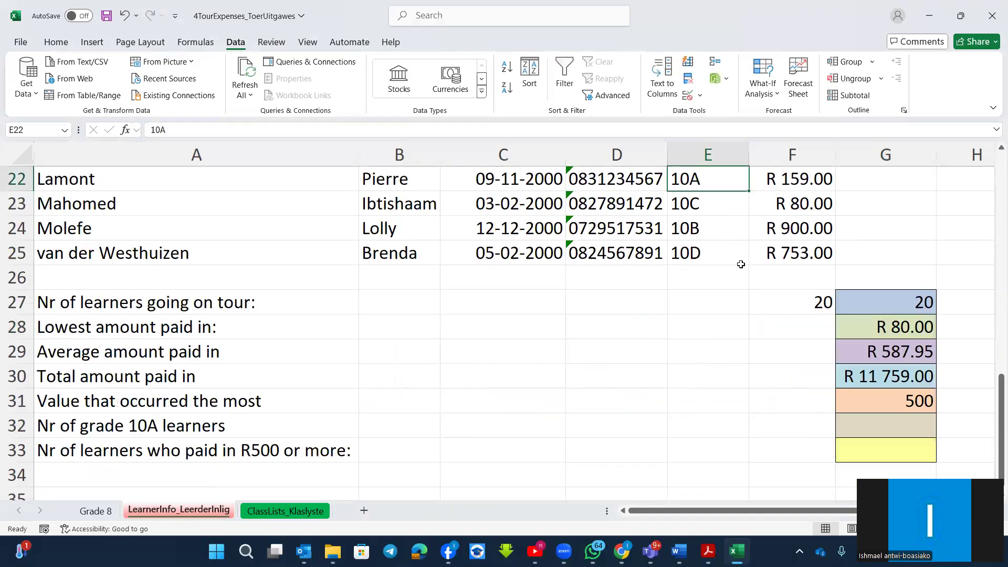
left_click(868, 352)
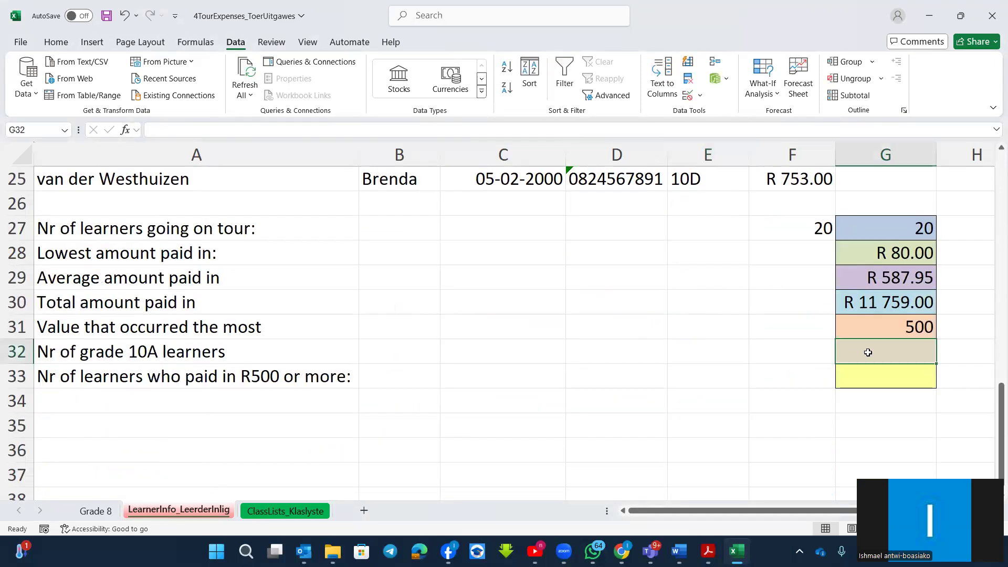
type("=cou")
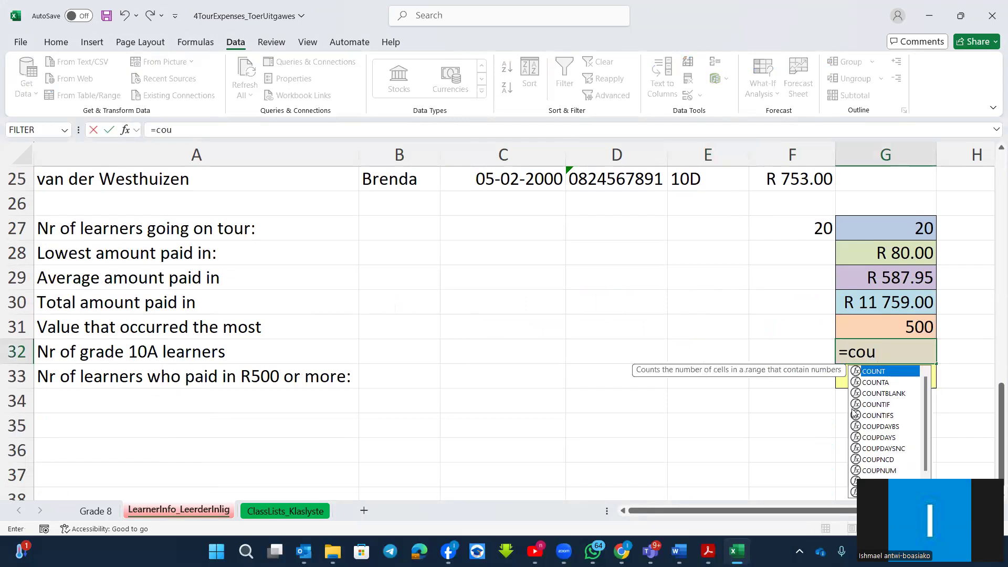
double_click(856, 405)
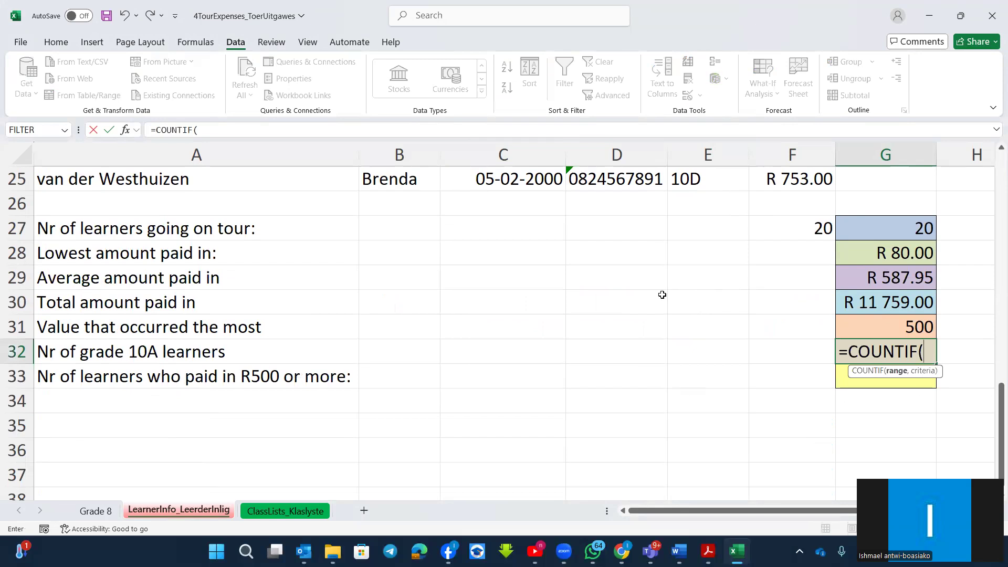
left_click(124, 129)
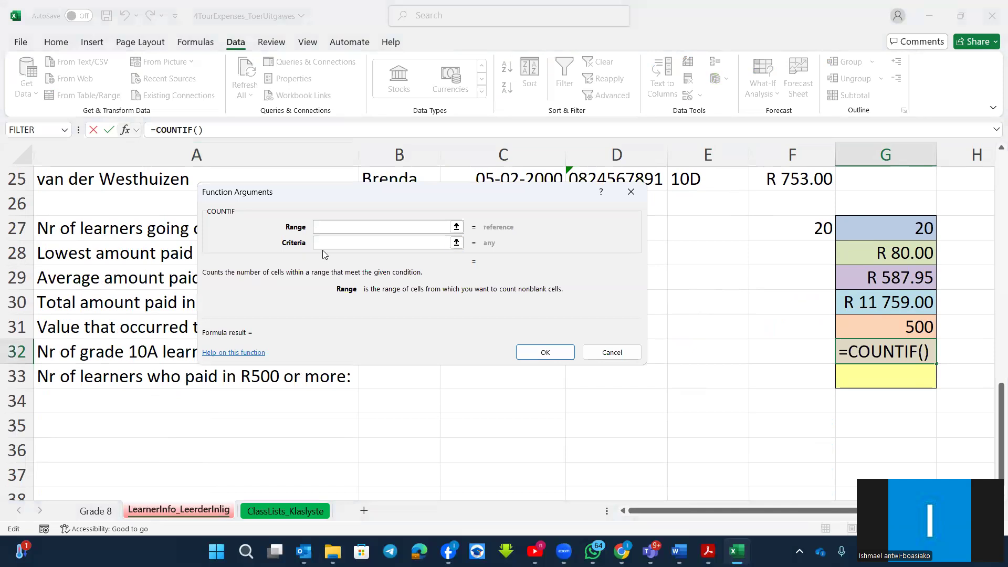
scroll(706, 249, "up", 1)
left_click_drag(705, 249, 699, 136)
left_click_drag(694, 179, 694, 307)
key("Tab")
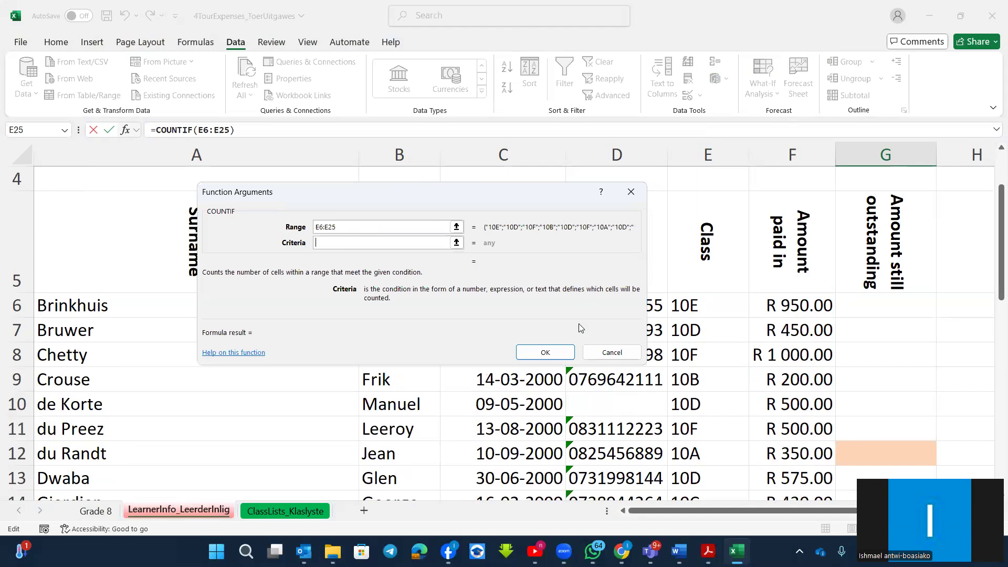
type("10a")
left_click(561, 352)
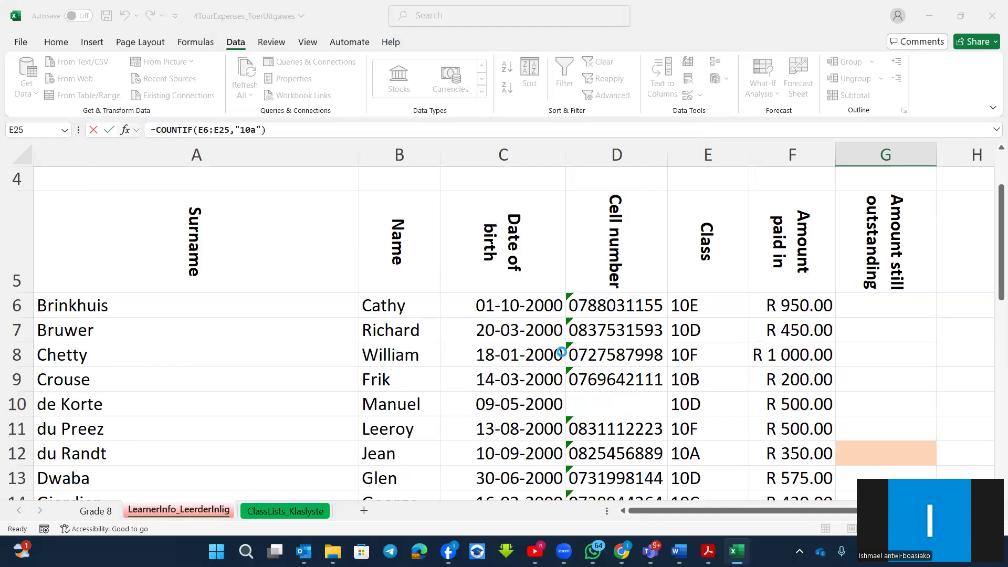
scroll(728, 316, "down", 2)
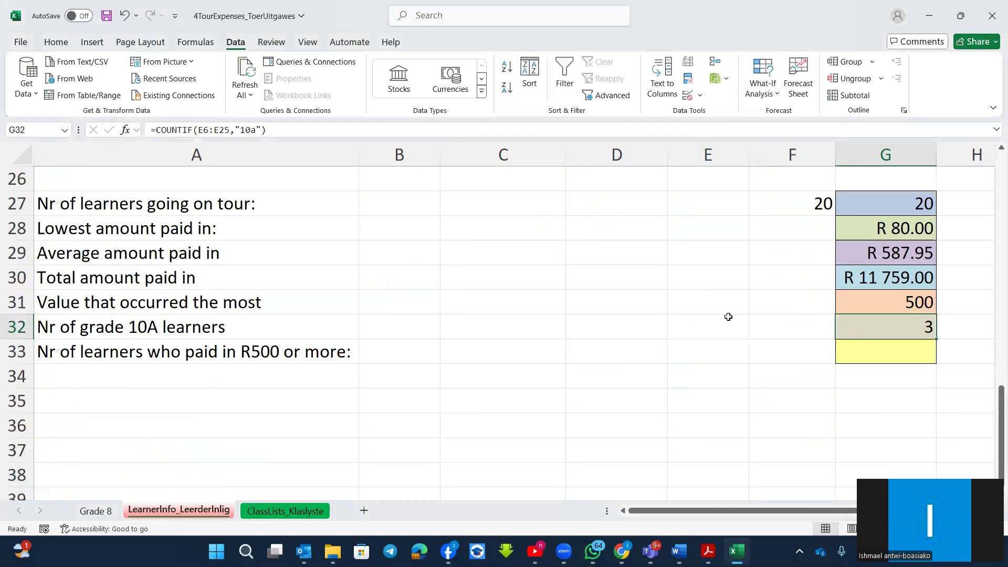
scroll(729, 316, "up", 2)
scroll(729, 316, "down", 1)
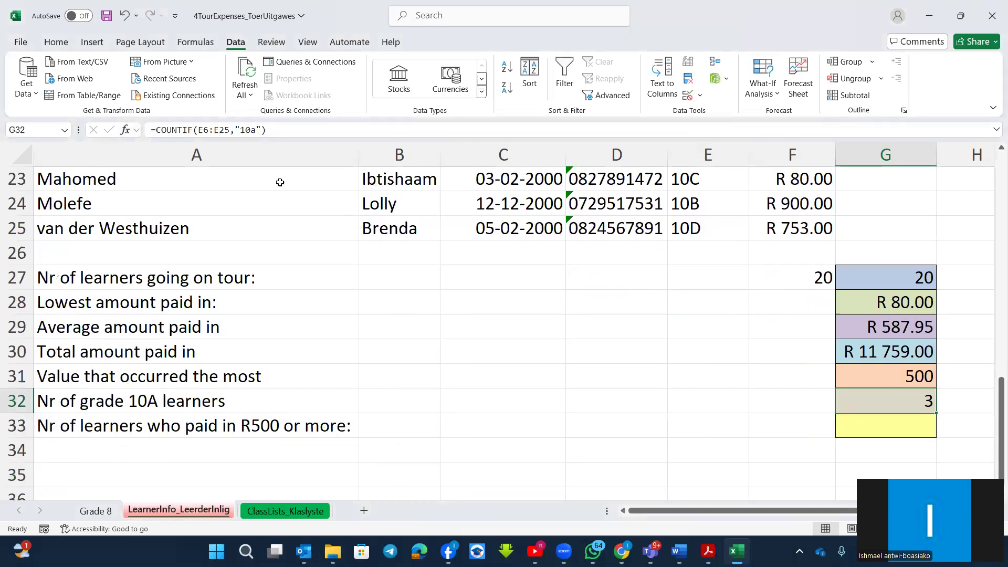
Re-enter the COUNTIF function in cell G32 with range E6:E25 and the criteria in capitals, 10A
type("=")
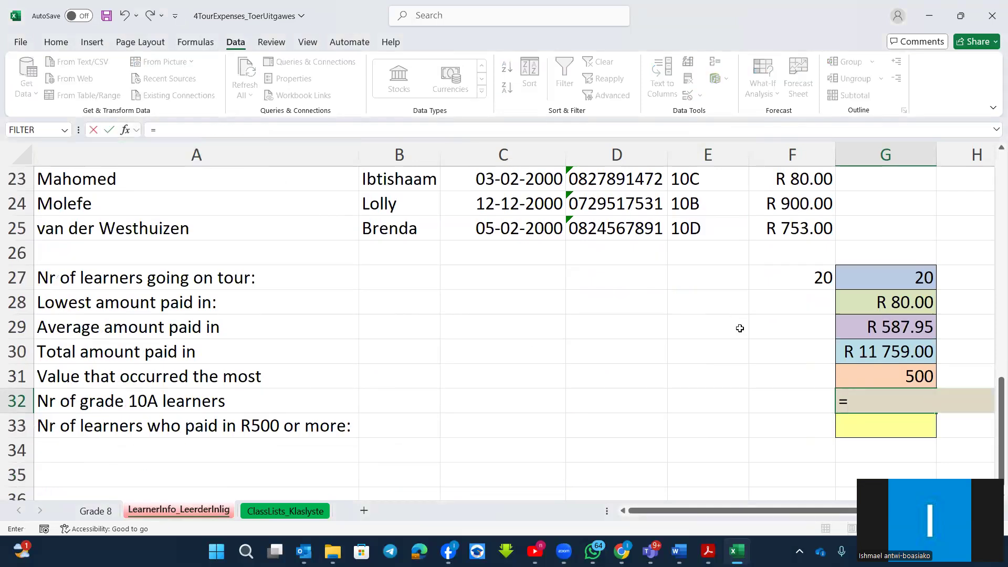
type("cou")
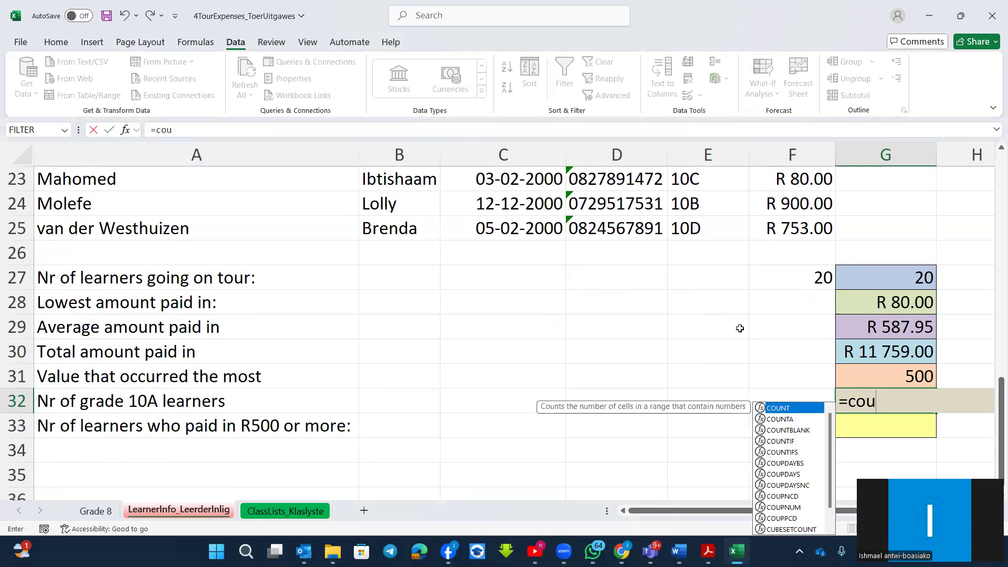
double_click(760, 440)
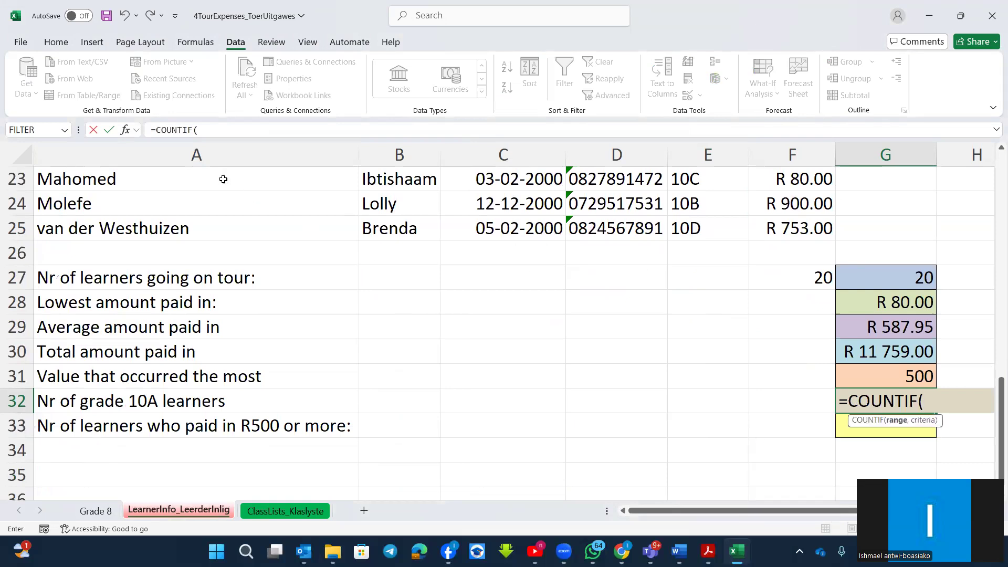
left_click(125, 130)
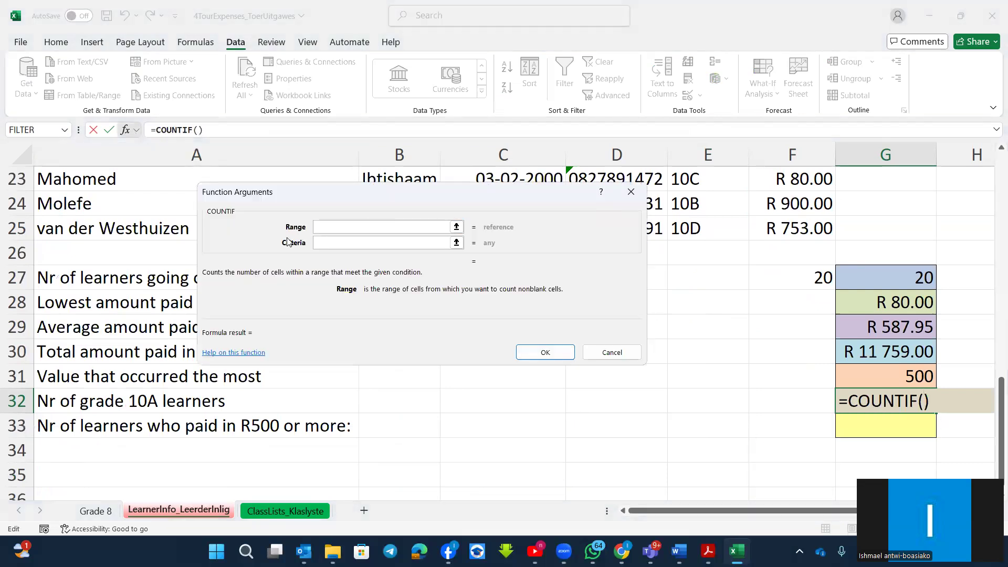
left_click_drag(708, 231, 704, 307)
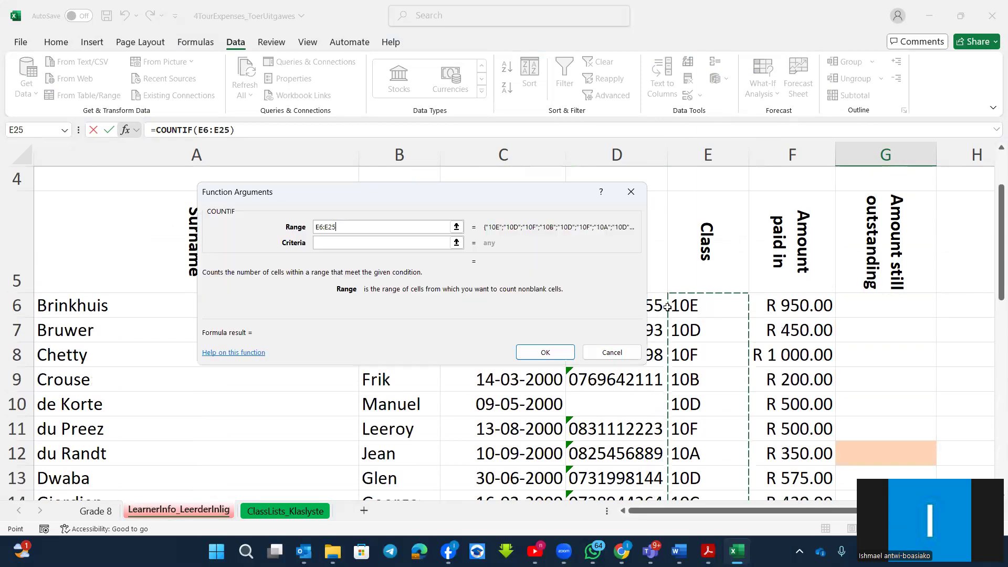
left_click(349, 243)
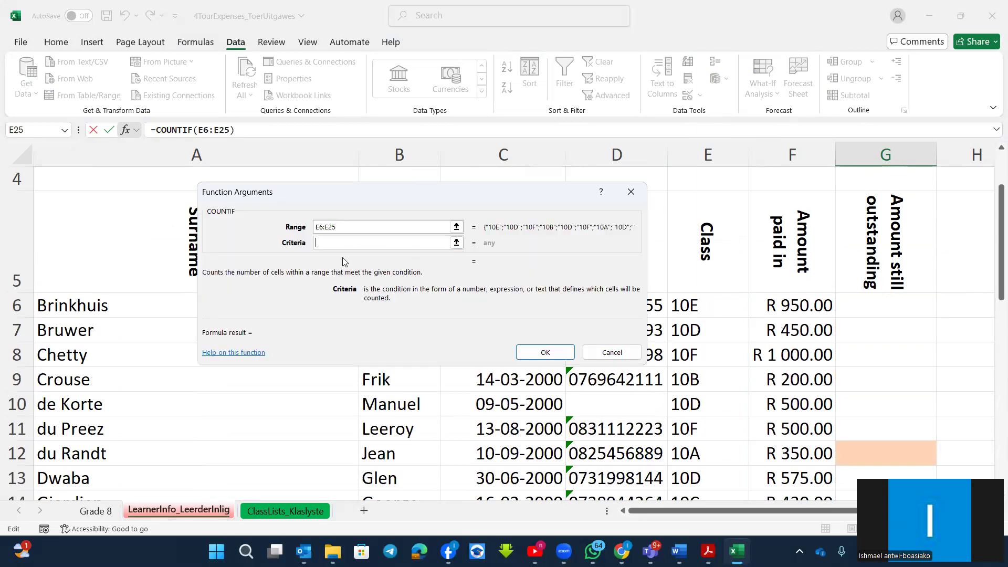
type("10A")
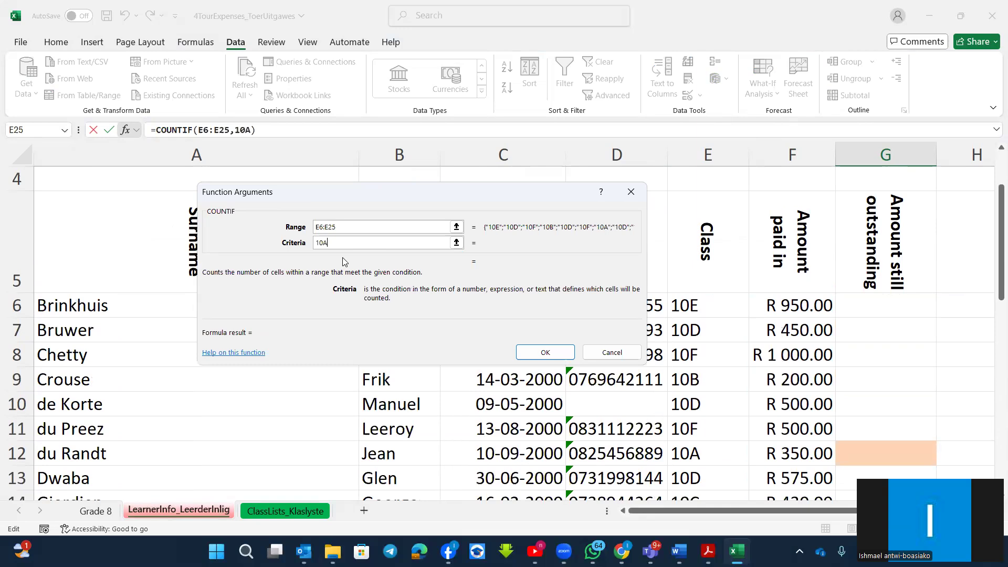
left_click(525, 352)
Select cell G33 and examine the Amount paid in column for the payments of R500 or more that row 33 asks about
scroll(907, 387, "down", 4)
scroll(515, 307, "up", 1)
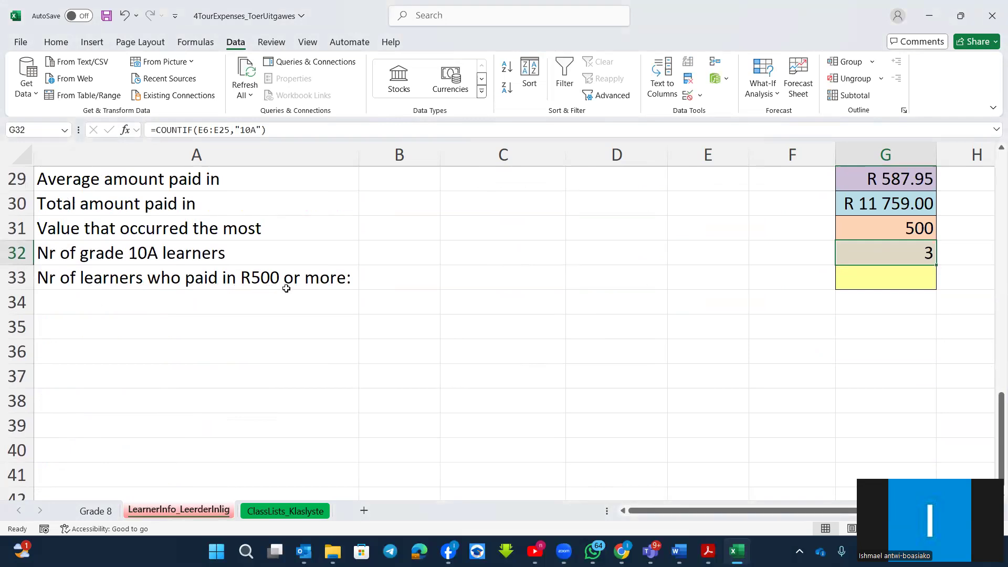
left_click(908, 282)
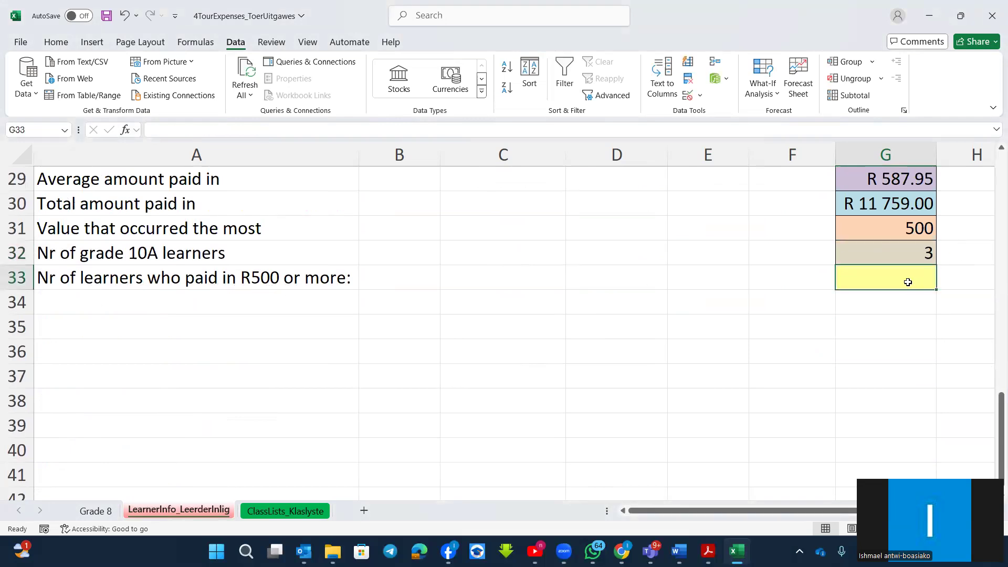
scroll(725, 279, "up", 9)
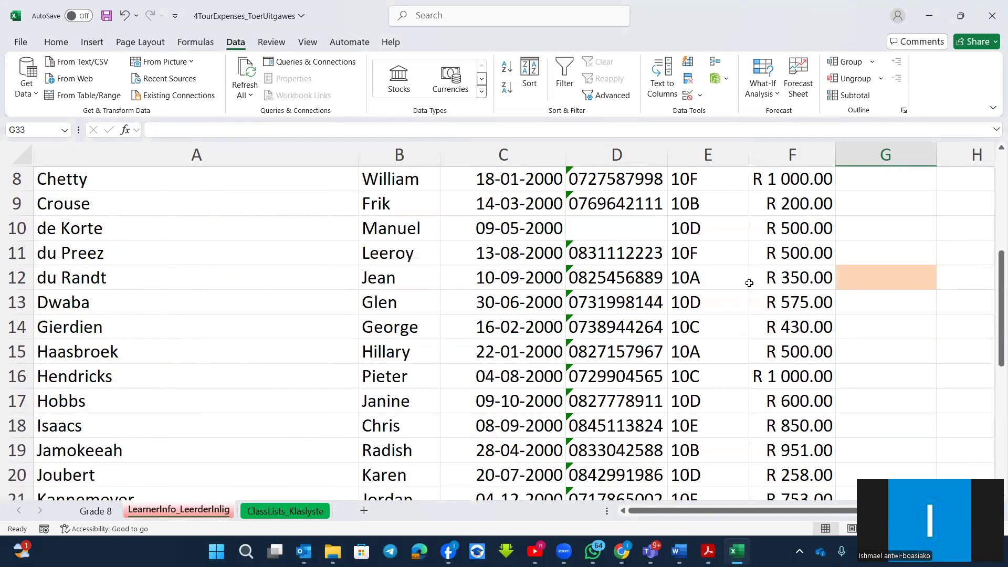
scroll(796, 303, "down", 1)
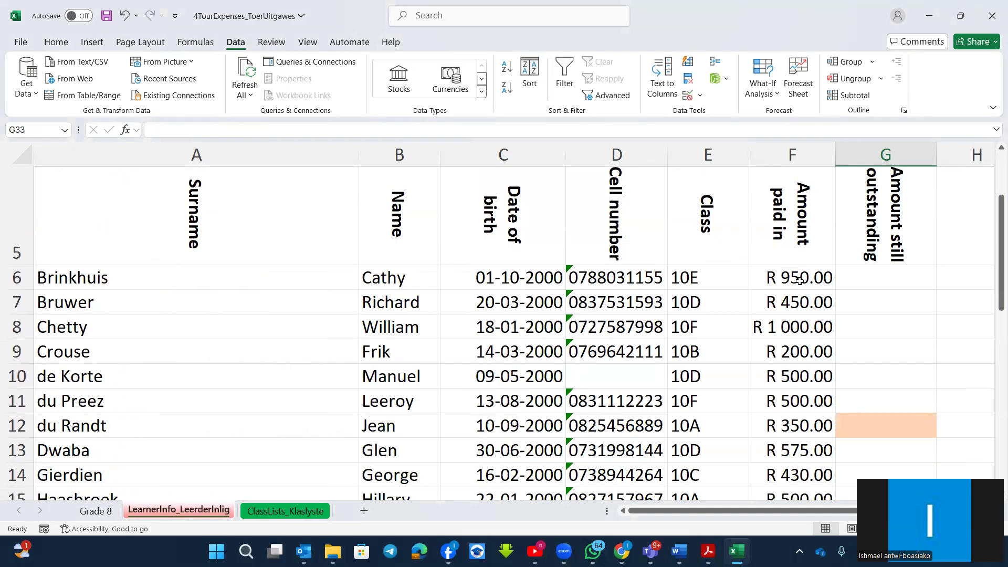
scroll(798, 294, "down", 1)
scroll(797, 294, "down", 7)
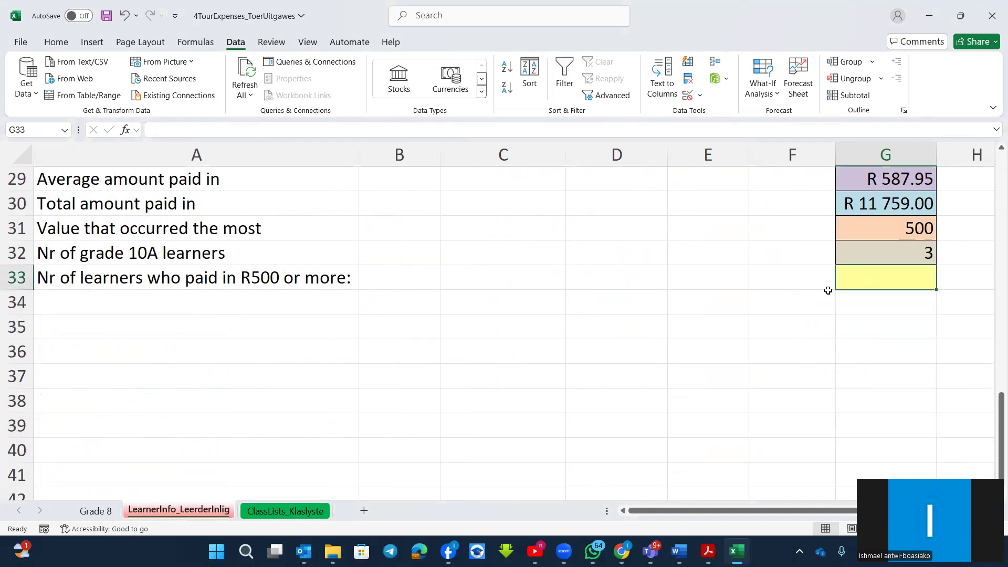
scroll(830, 289, "up", 5)
scroll(828, 291, "up", 3)
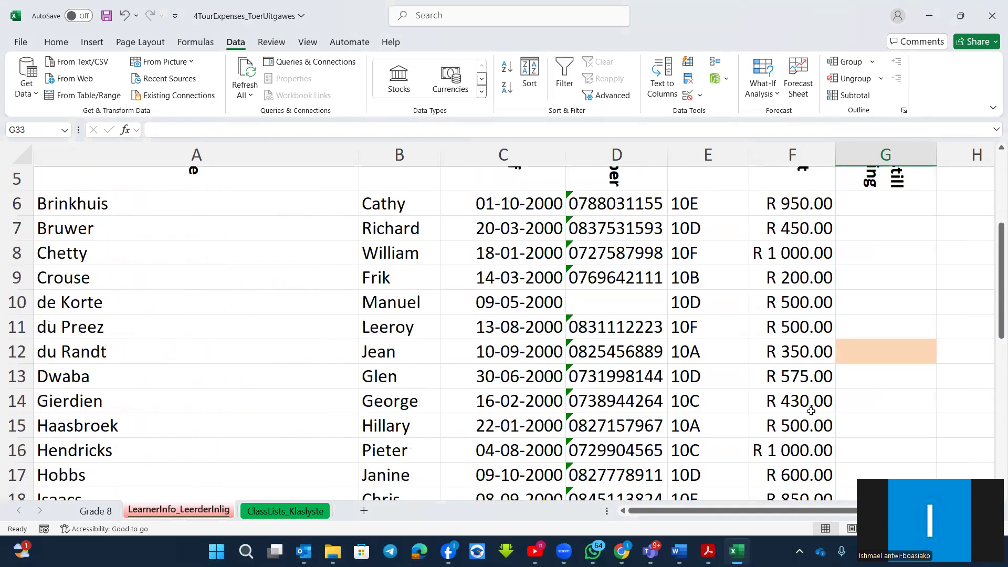
scroll(827, 381, "down", 3)
scroll(831, 377, "down", 3)
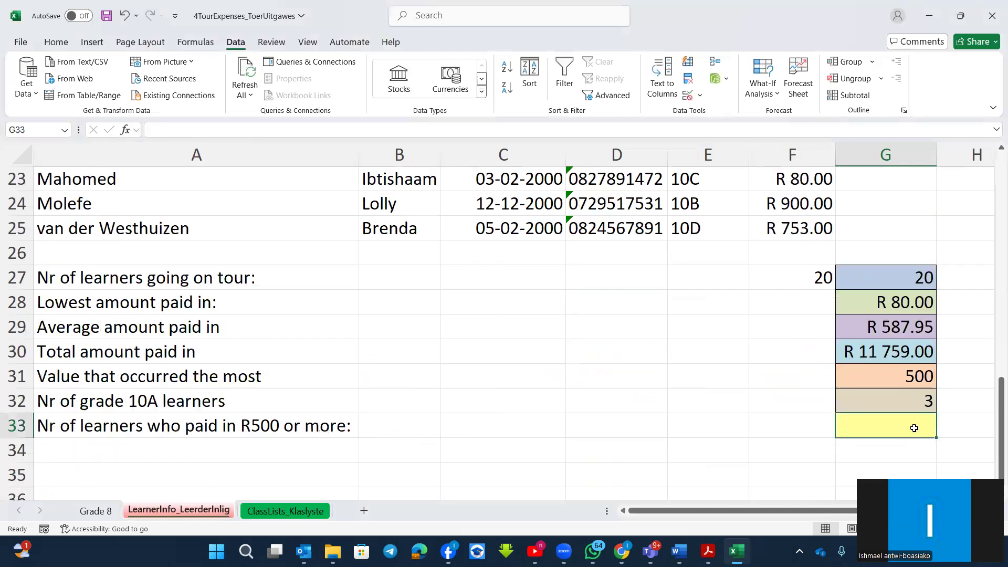
Enter a COUNTIF function in cell G33 that counts the learners who paid R500 or more, using range F6:F25 and criteria >=500
type("=cou")
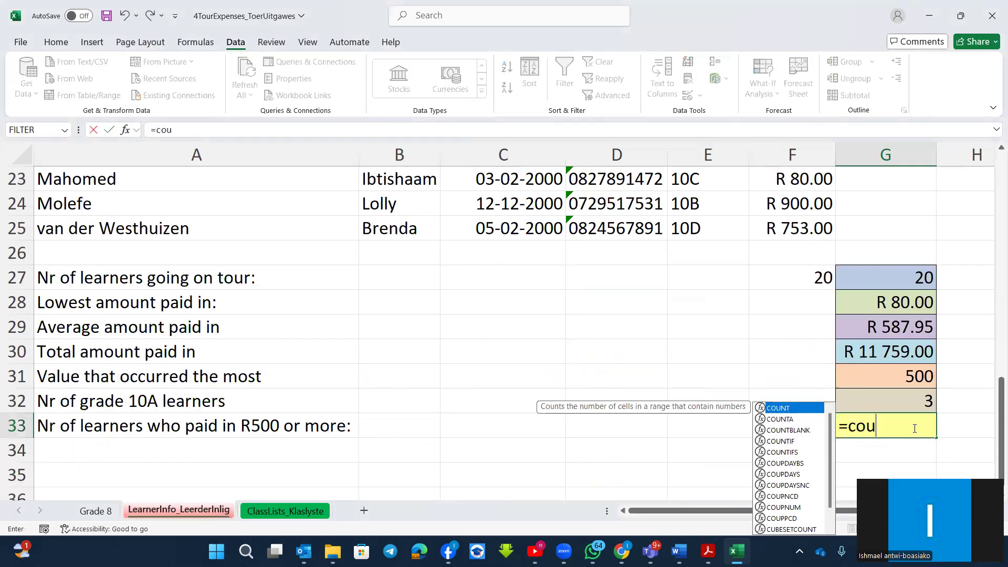
left_click(760, 442)
double_click(760, 441)
left_click(125, 130)
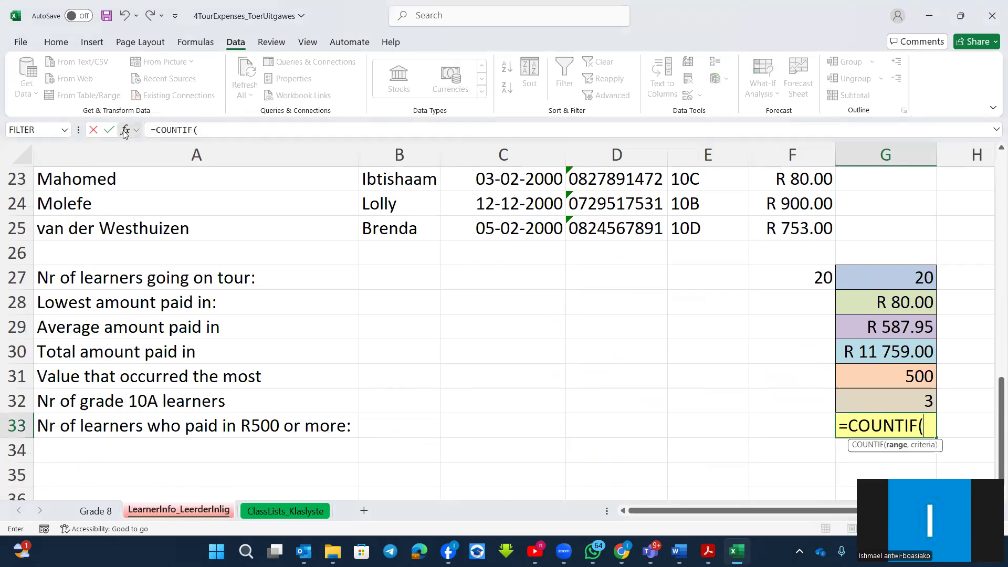
left_click_drag(796, 228, 809, 301)
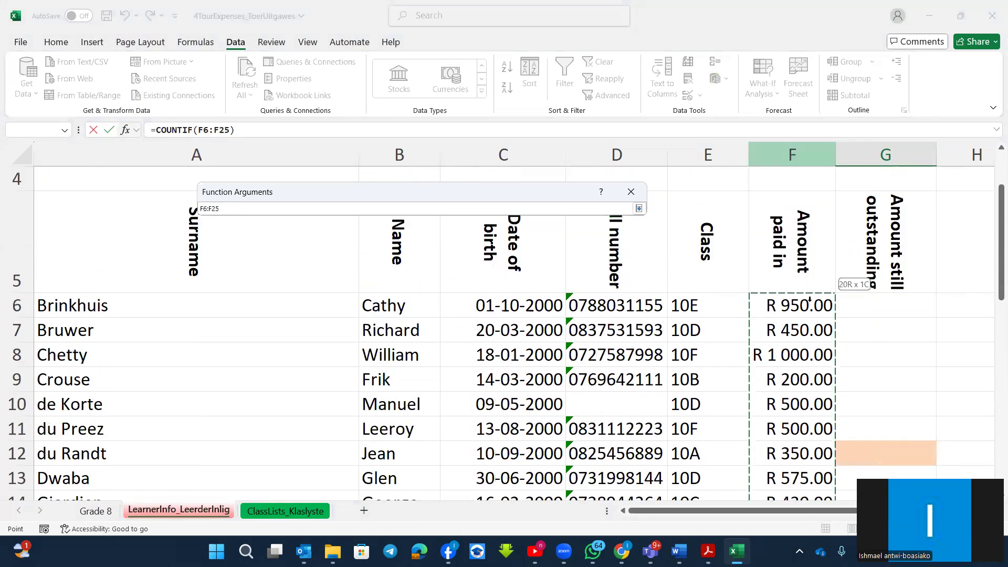
left_click(360, 241)
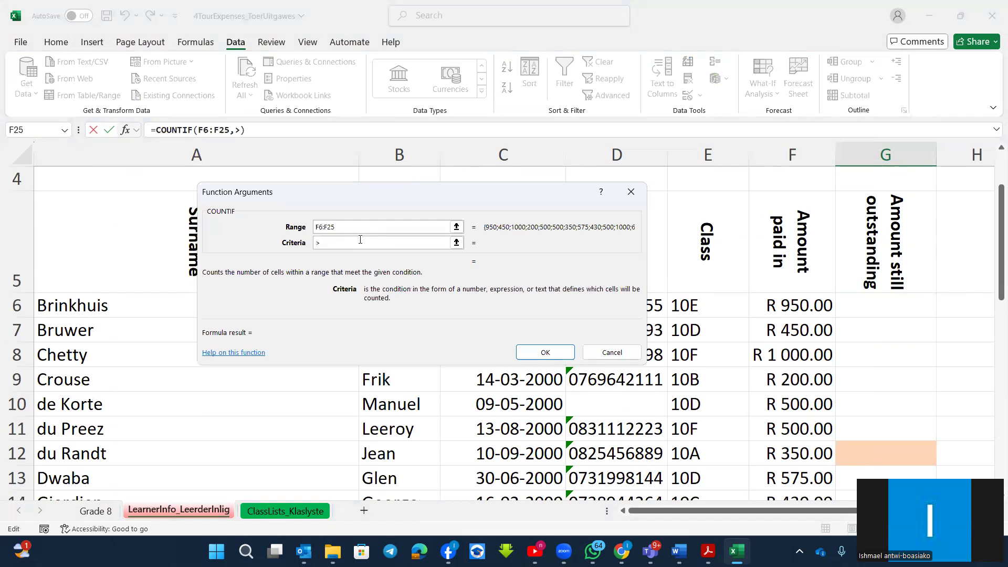
type("=500")
left_click(543, 353)
scroll(680, 359, "down", 4)
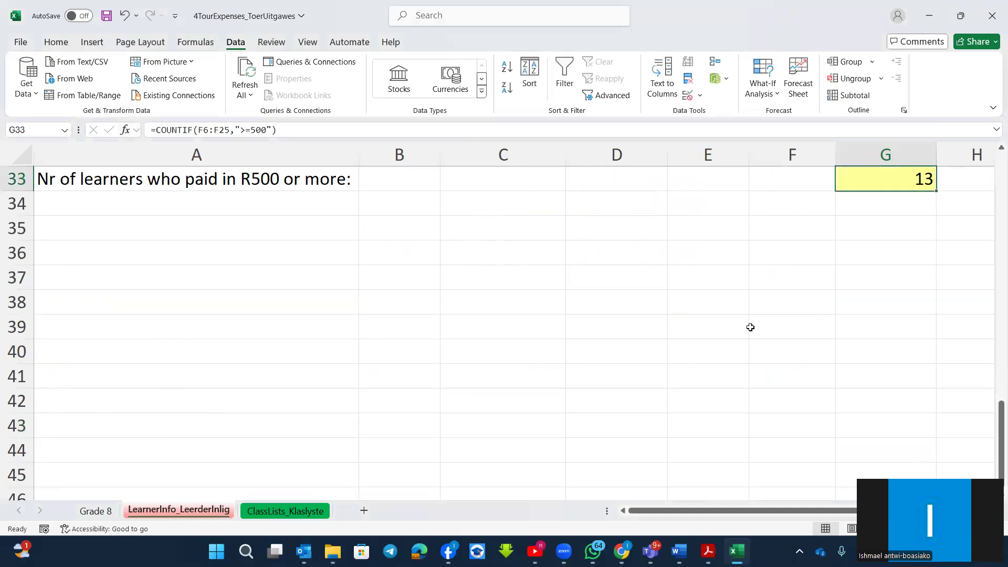
Review the COUNTIF formula inside cell G33 and close it without changes
scroll(750, 326, "up", 2)
double_click(859, 326)
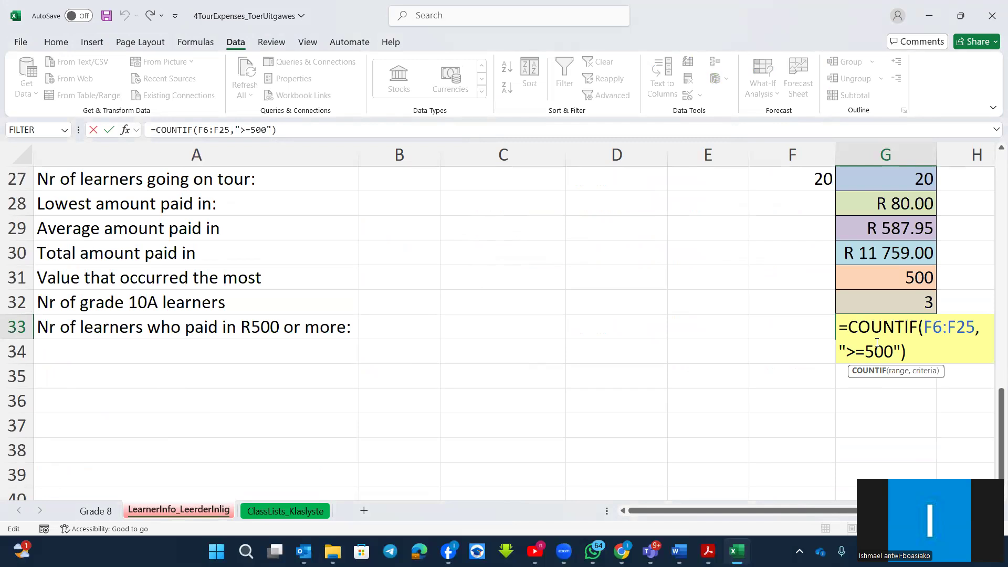
key("Return")
Select cell G6, the first learner's cell in the Amount still outstanding column
scroll(525, 299, "up", 3)
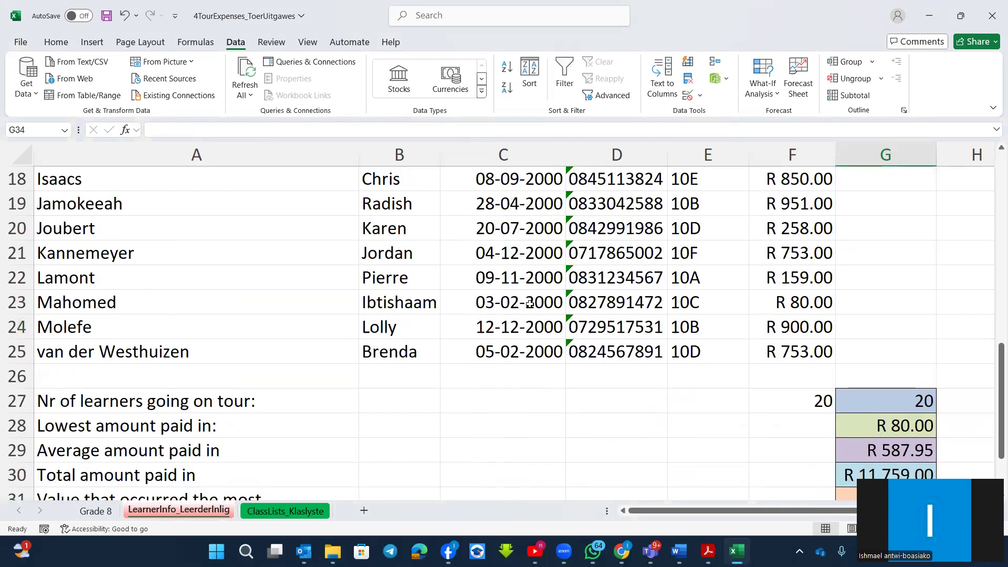
scroll(531, 303, "up", 5)
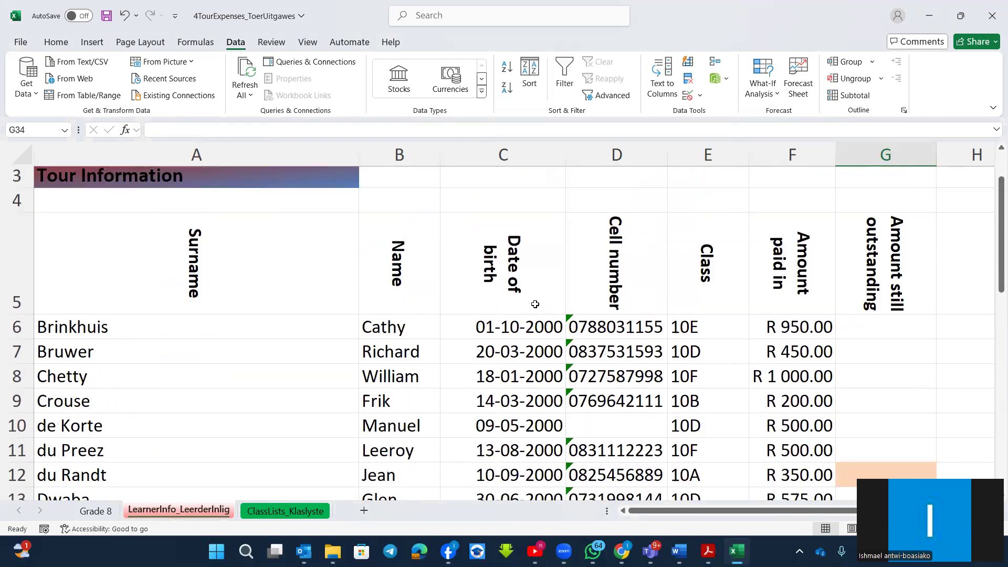
scroll(535, 305, "down", 1)
scroll(535, 305, "up", 1)
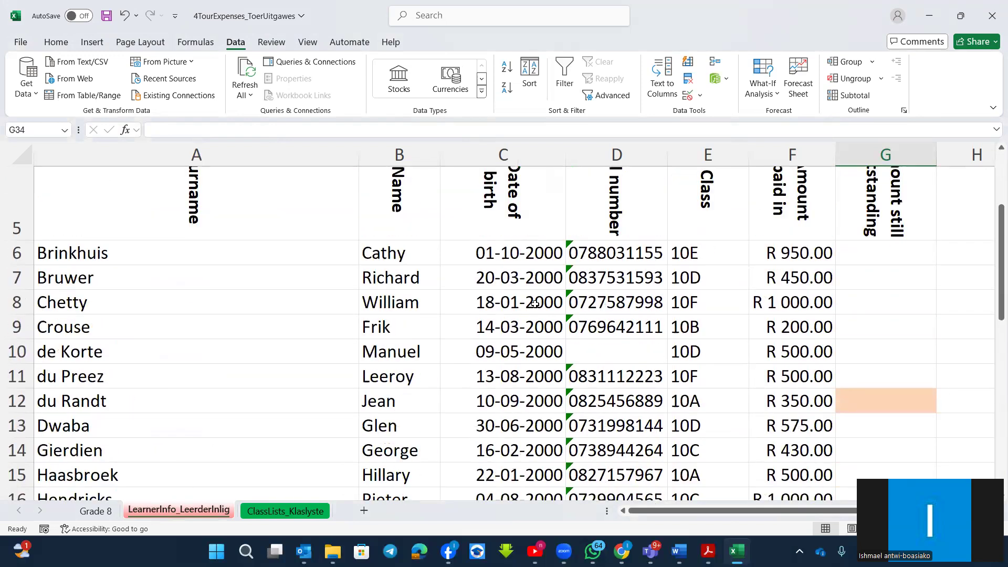
scroll(535, 304, "up", 1)
scroll(535, 304, "down", 1)
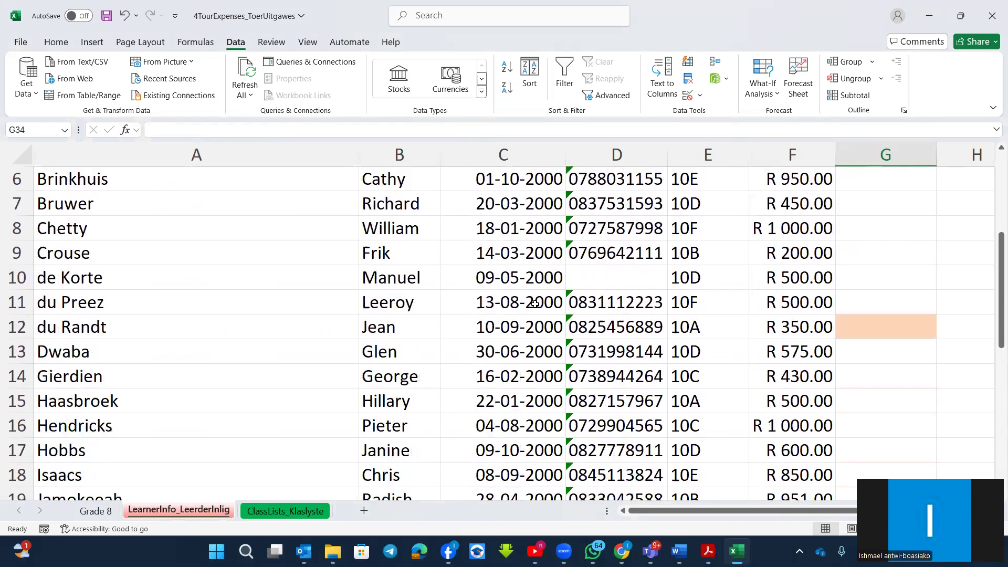
scroll(535, 305, "up", 1)
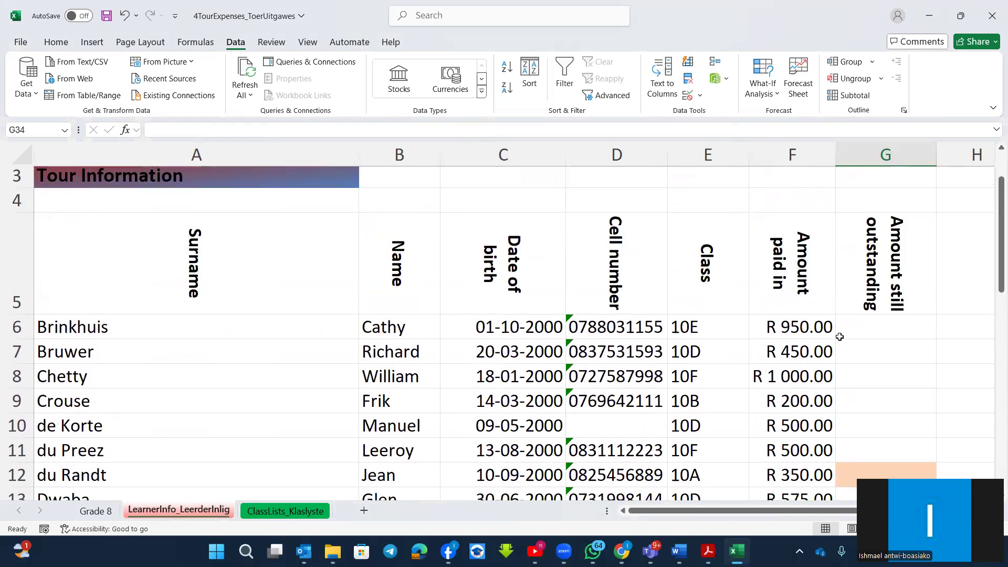
left_click(886, 325)
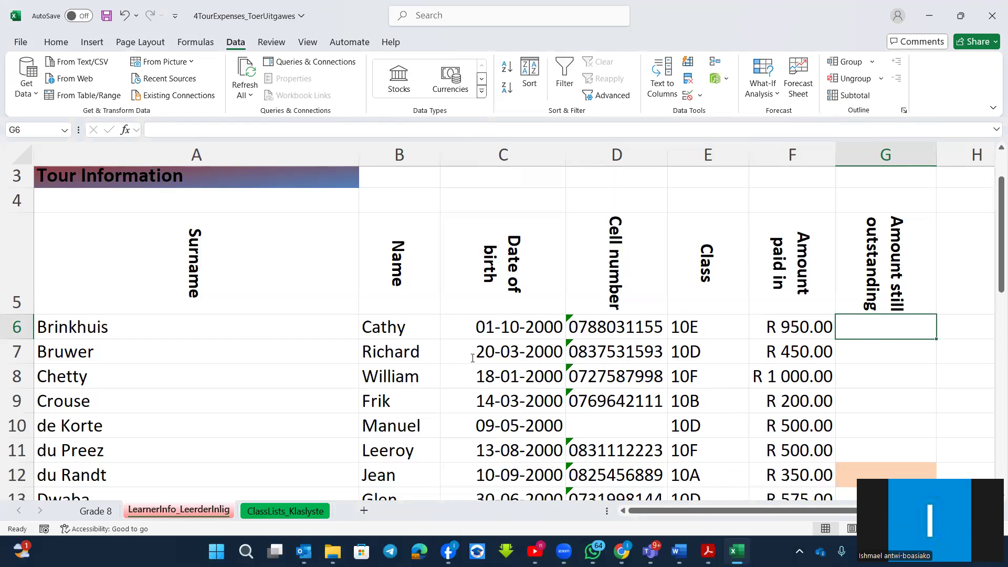
Switch to the Word exam paper, read question 4.9 on each learner's outstanding money, and return to the Excel workbook
key("alt+Tab")
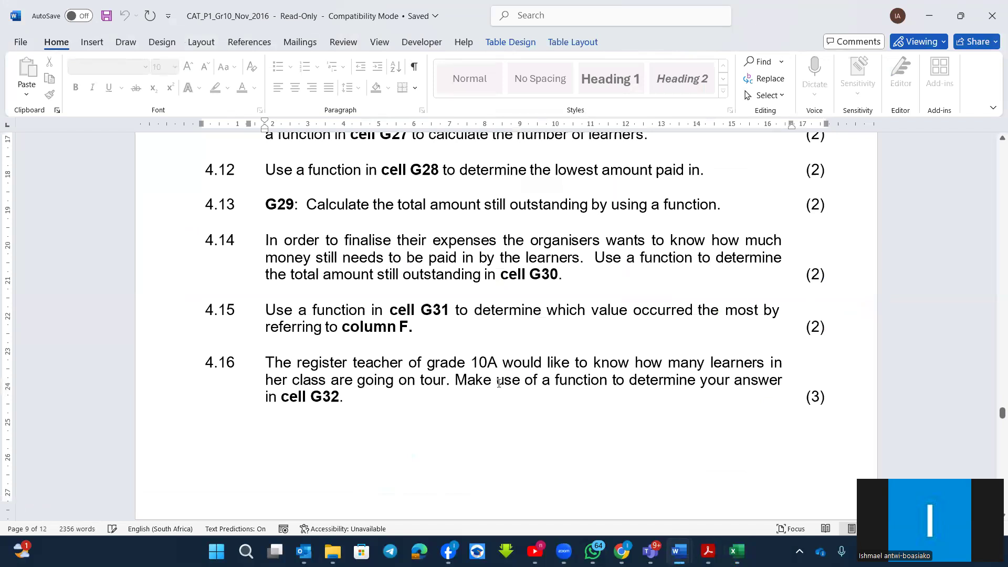
scroll(499, 383, "up", 3)
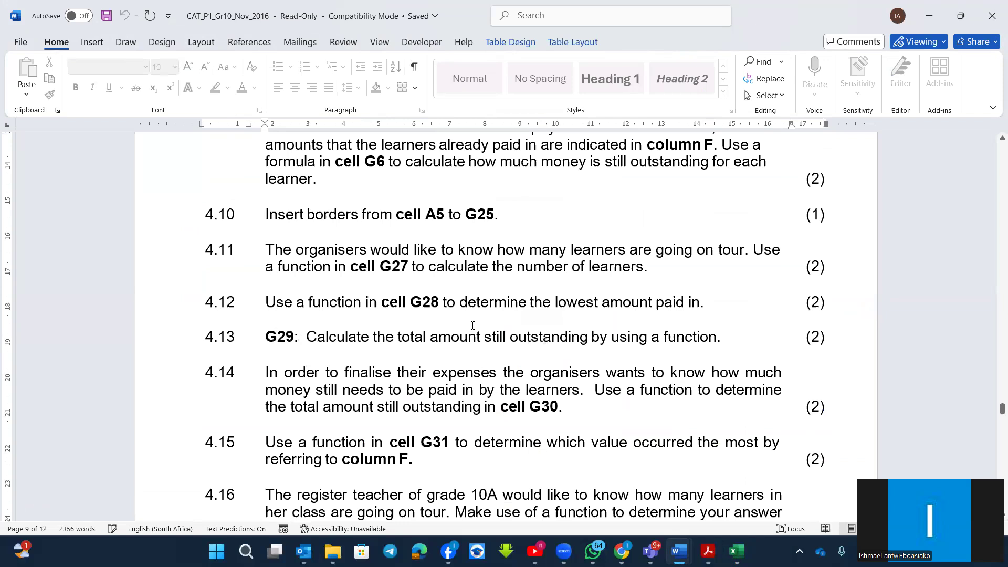
scroll(473, 325, "up", 2)
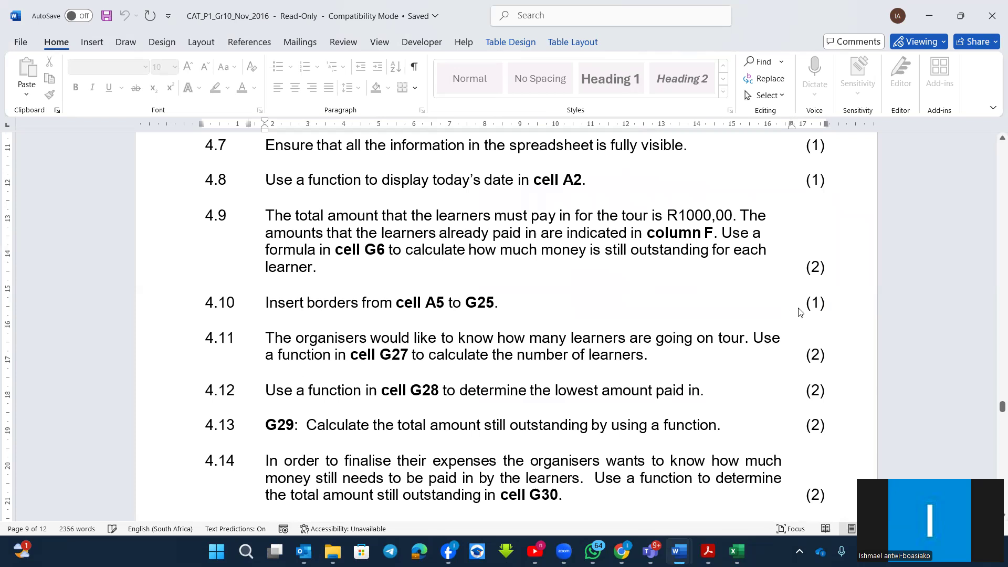
key("alt+Tab")
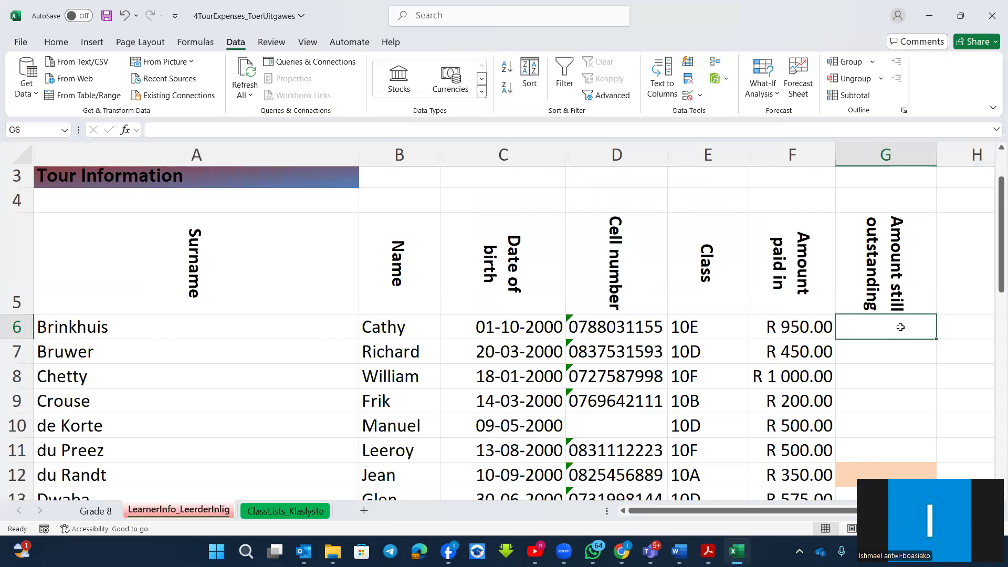
Enter the formula =1000-F6 in cell G6 to calculate the first learner's outstanding amount
type("=")
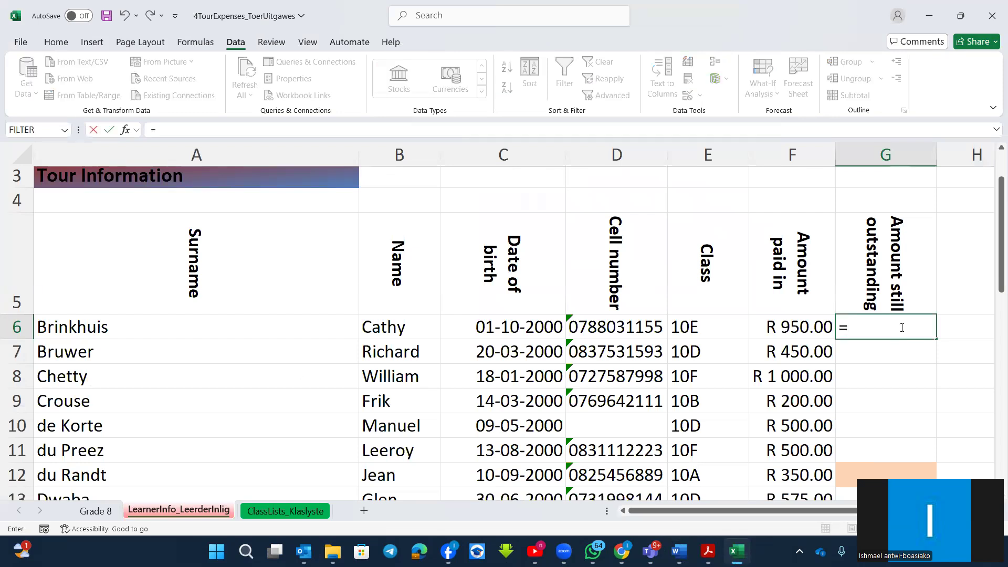
type("1000-")
left_click(800, 332)
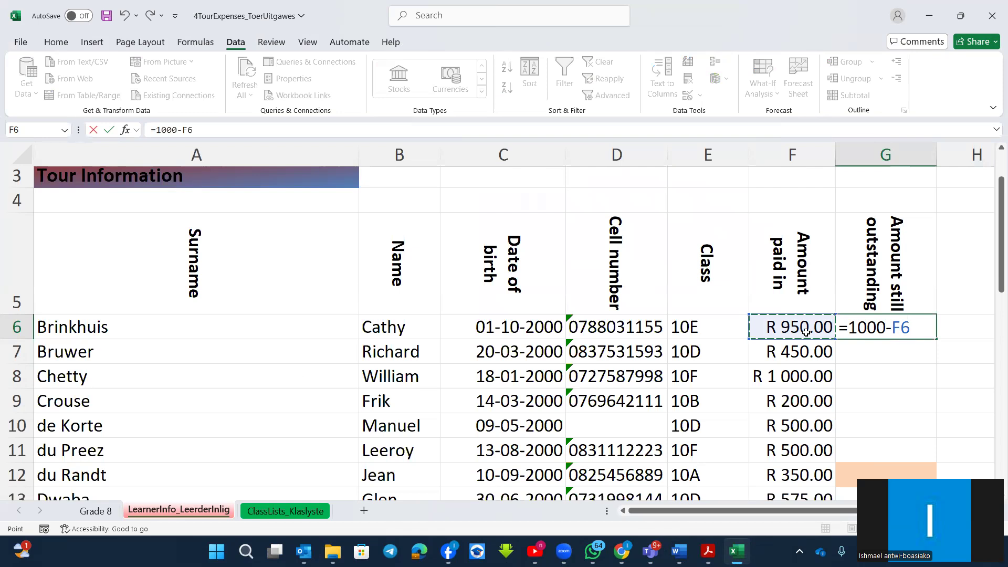
key("Return")
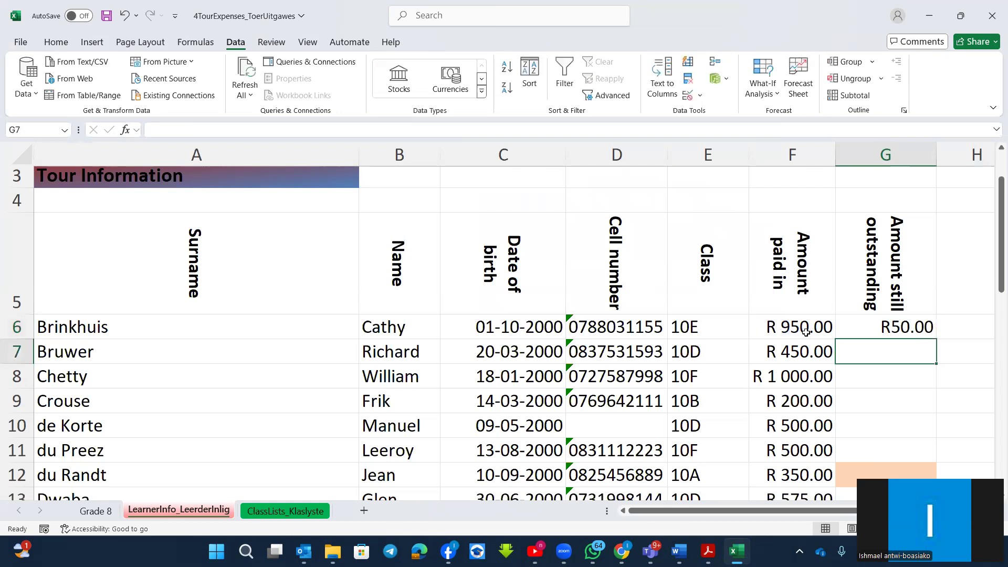
Fill the outstanding amount formula from G6 down to the last learner in row 25 and check the filled column
left_click(906, 327)
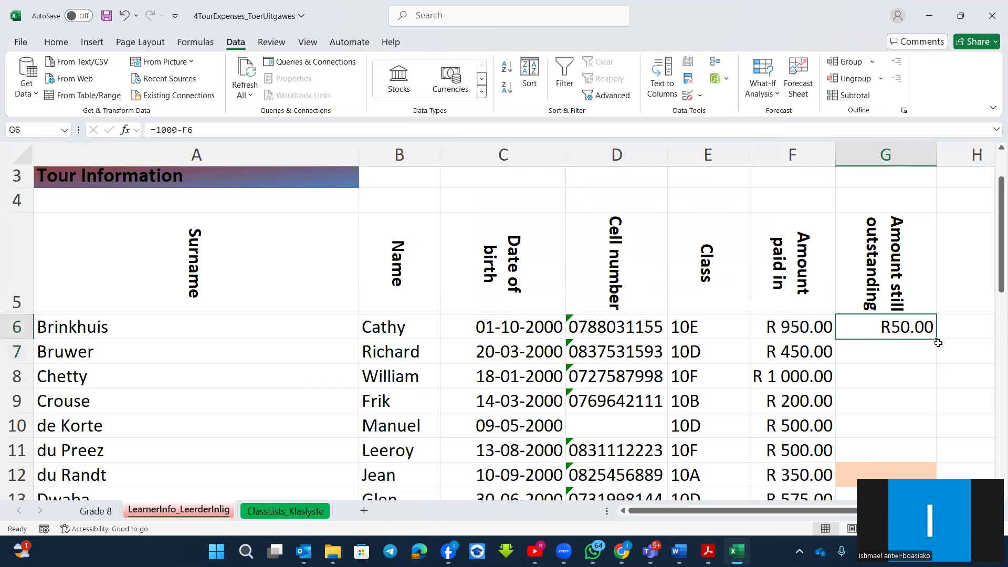
left_click(908, 361)
left_click(907, 325)
double_click(938, 340)
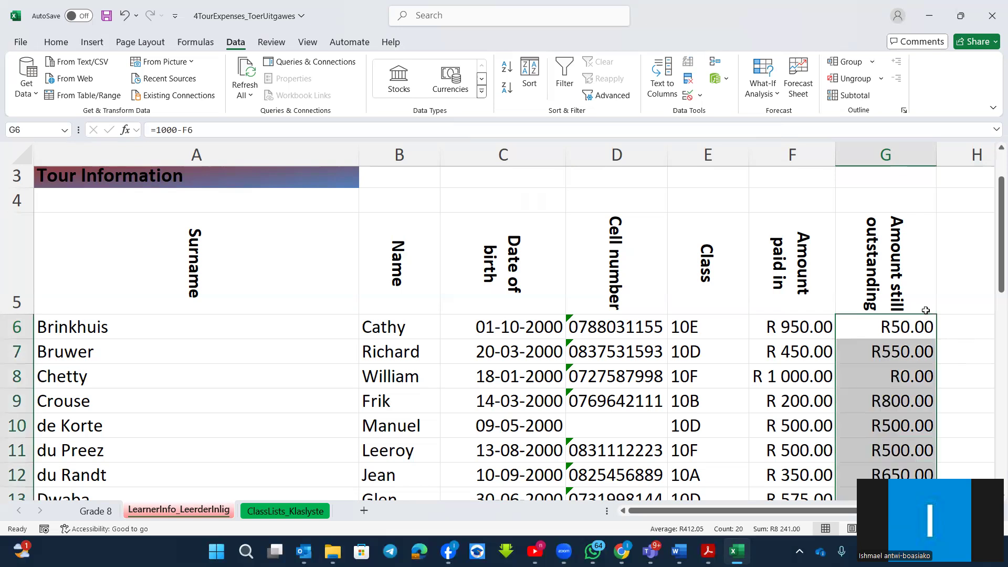
scroll(929, 347, "down", 7)
scroll(928, 347, "up", 7)
Insert a new column before the Surname column and enter the heading no in cell A5
scroll(845, 362, "down", 1)
scroll(844, 362, "up", 1)
scroll(799, 347, "up", 1)
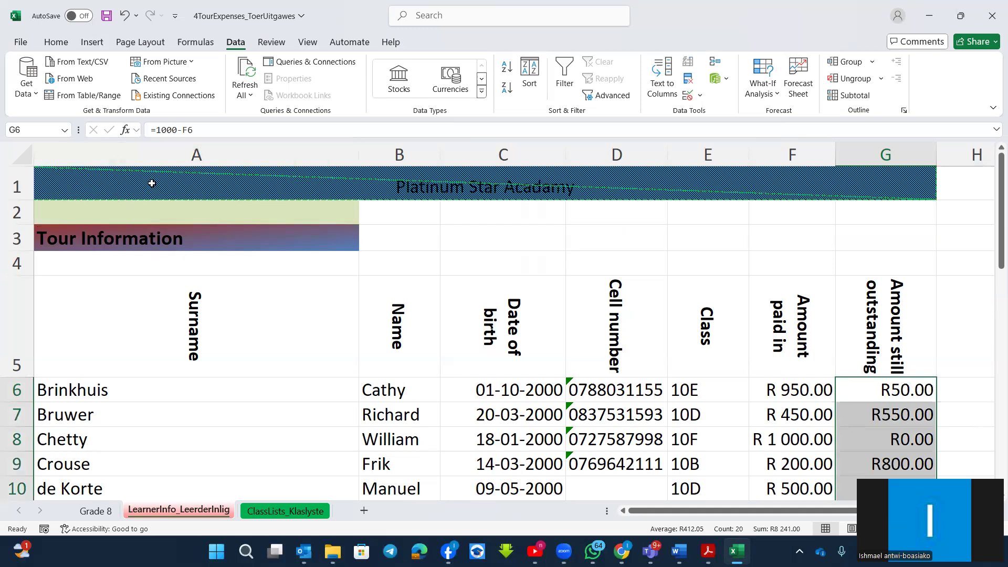
right_click(132, 155)
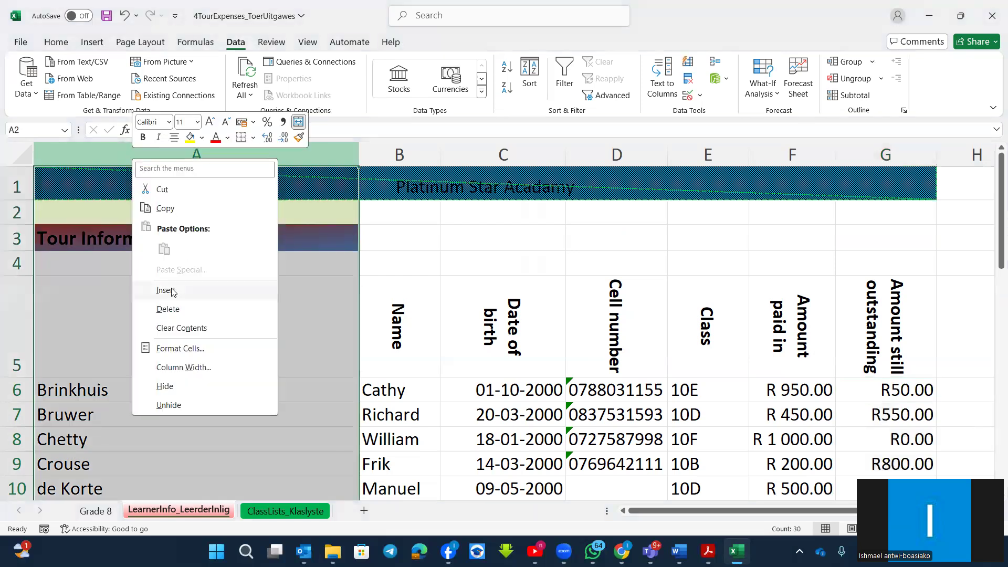
left_click(171, 287)
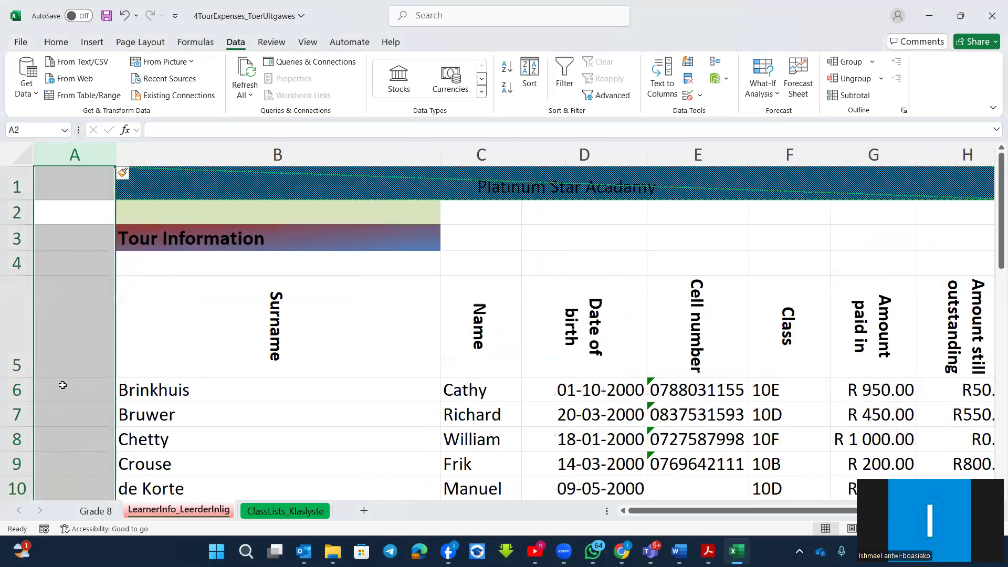
left_click(62, 386)
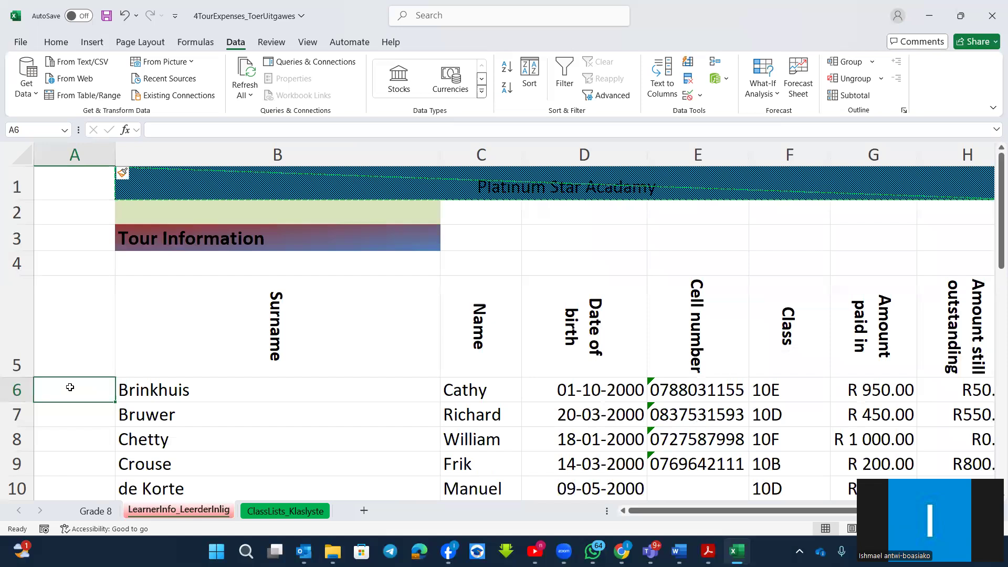
left_click(81, 329)
type("no")
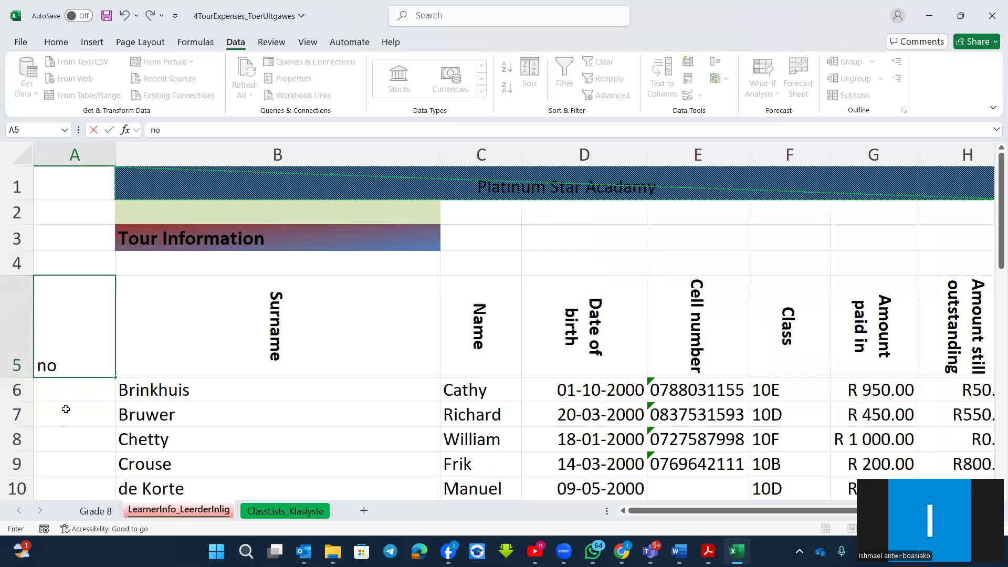
left_click(70, 387)
Enter 1 in cell A6 and fill it down the new column to row 25
scroll(68, 387, "down", 1)
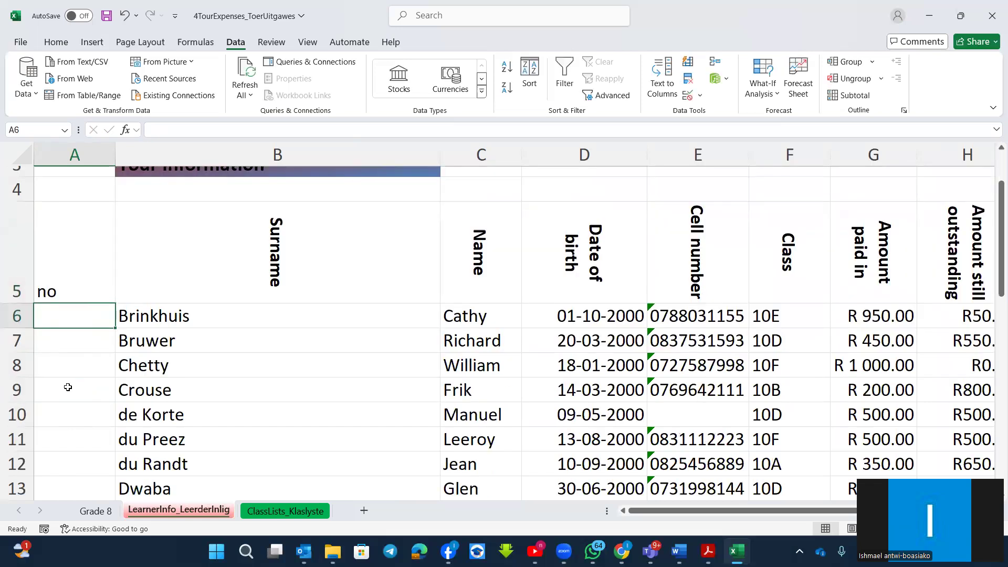
type("1")
left_click(84, 385)
left_click(108, 325)
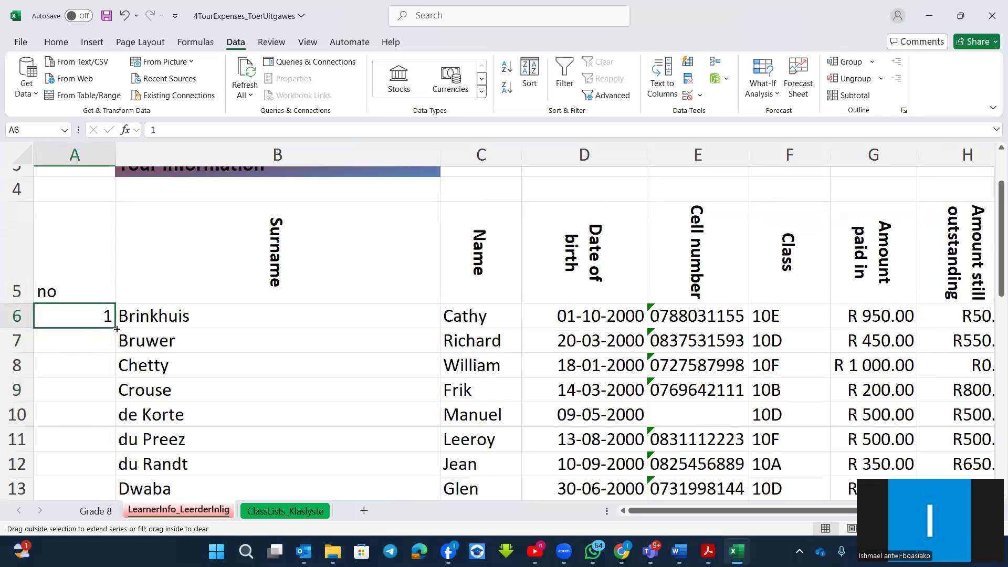
double_click(117, 328)
Change the fill of A6:A25 to Fill Series so the learners are numbered consecutively, and check the numbering
scroll(150, 378, "down", 7)
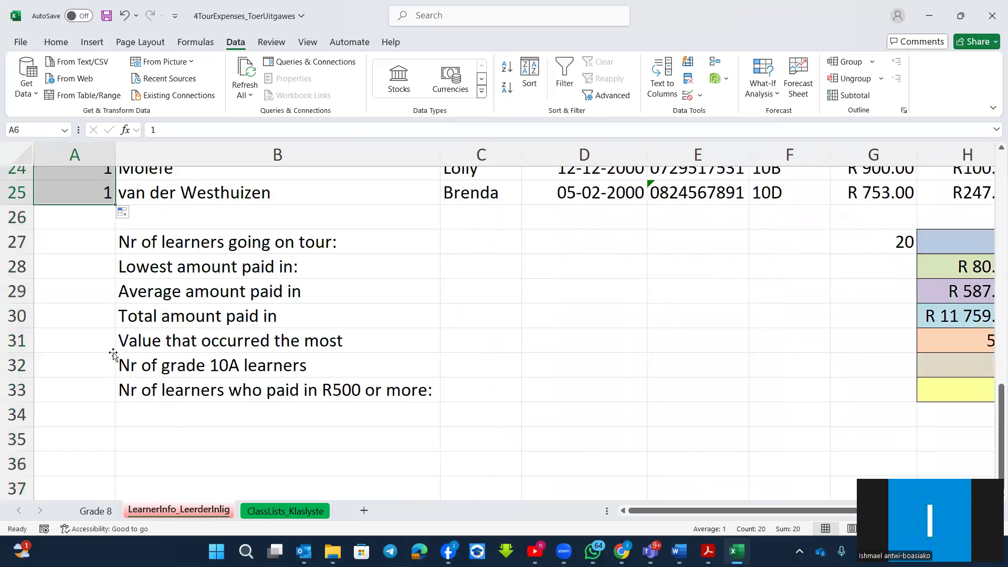
scroll(112, 349, "up", 6)
scroll(112, 409, "down", 3)
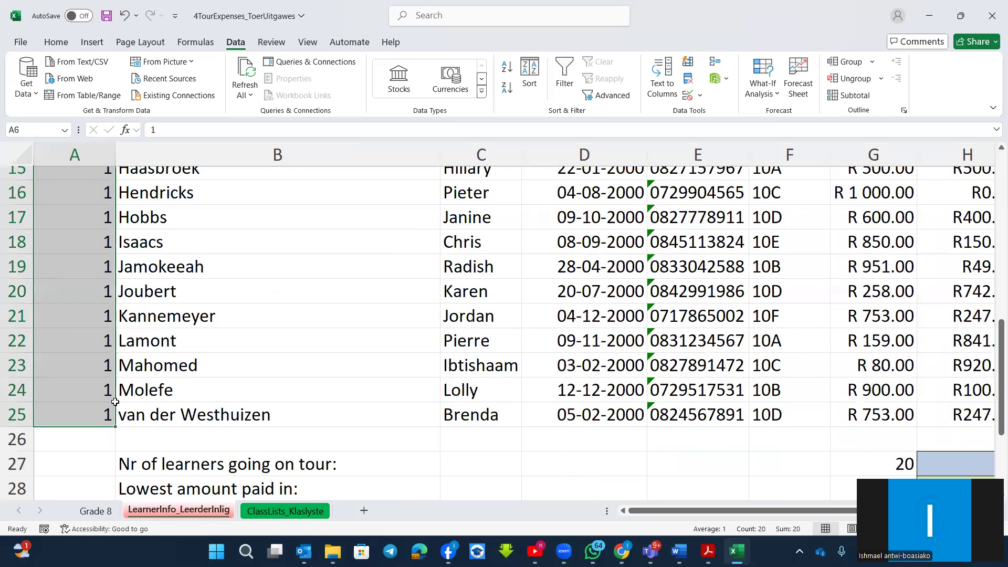
scroll(113, 407, "down", 2)
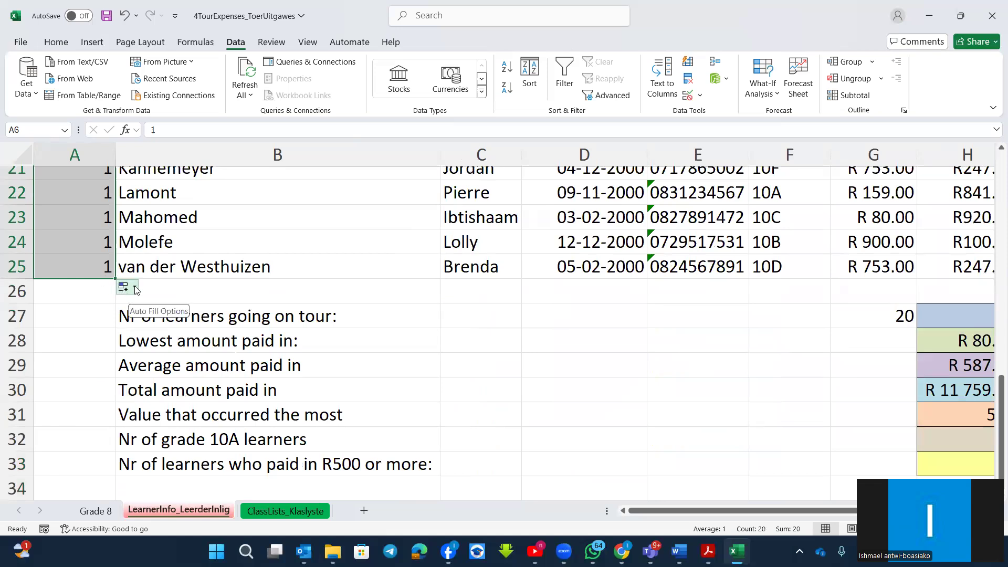
left_click(136, 288)
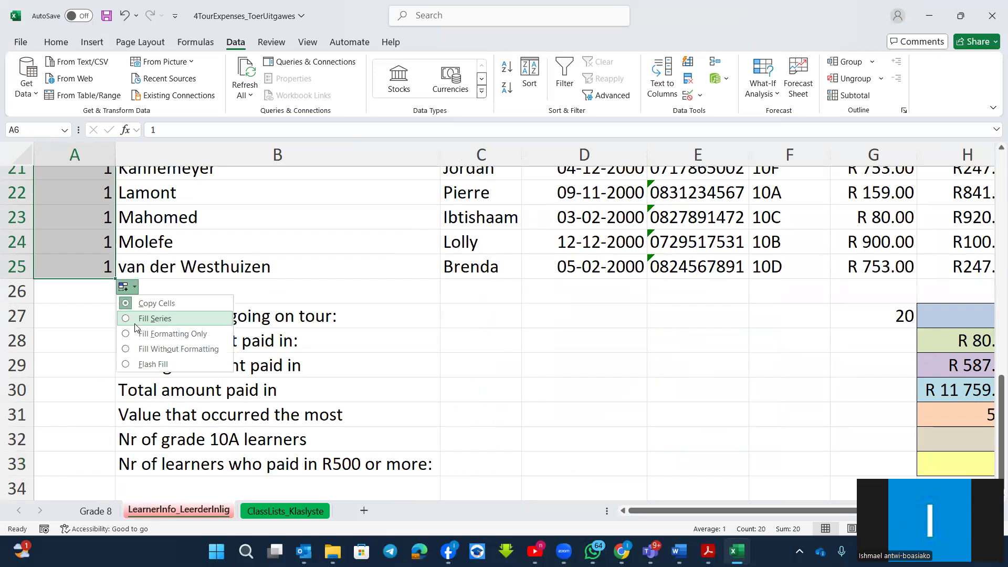
left_click(129, 319)
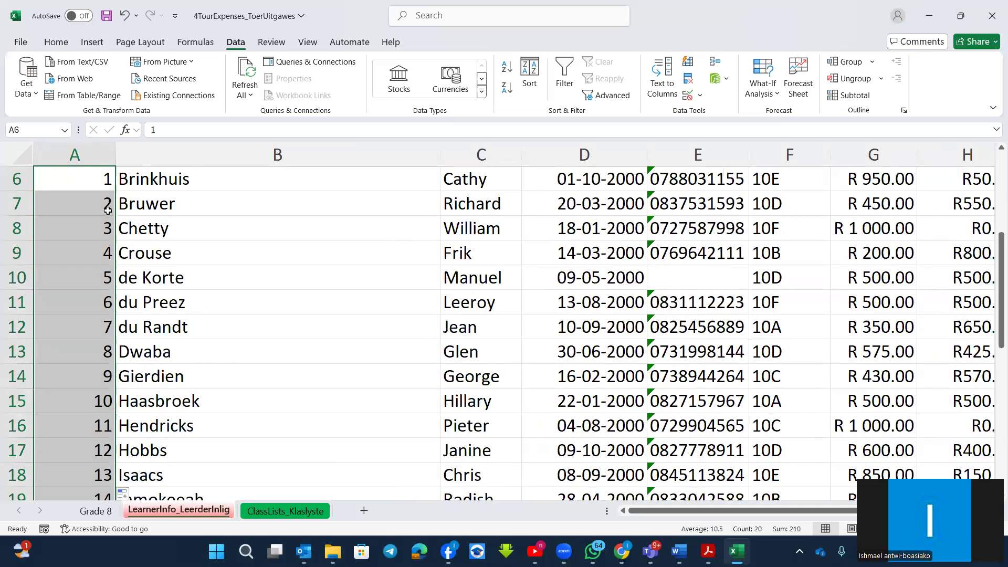
scroll(76, 257, "down", 8)
scroll(76, 258, "up", 9)
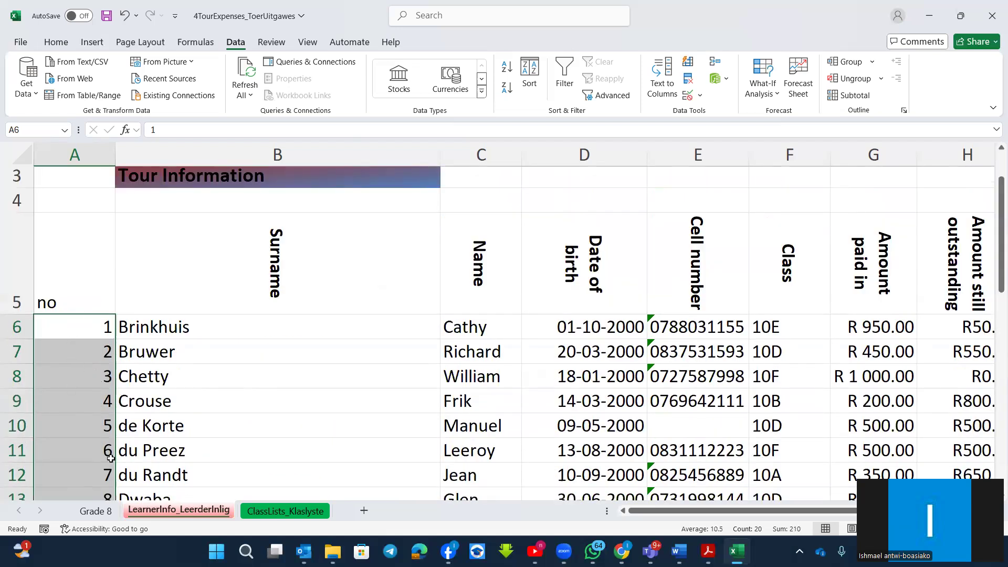
Enter the label random number from 1 to 10 in cell B34, below the last summary row
scroll(111, 458, "down", 8)
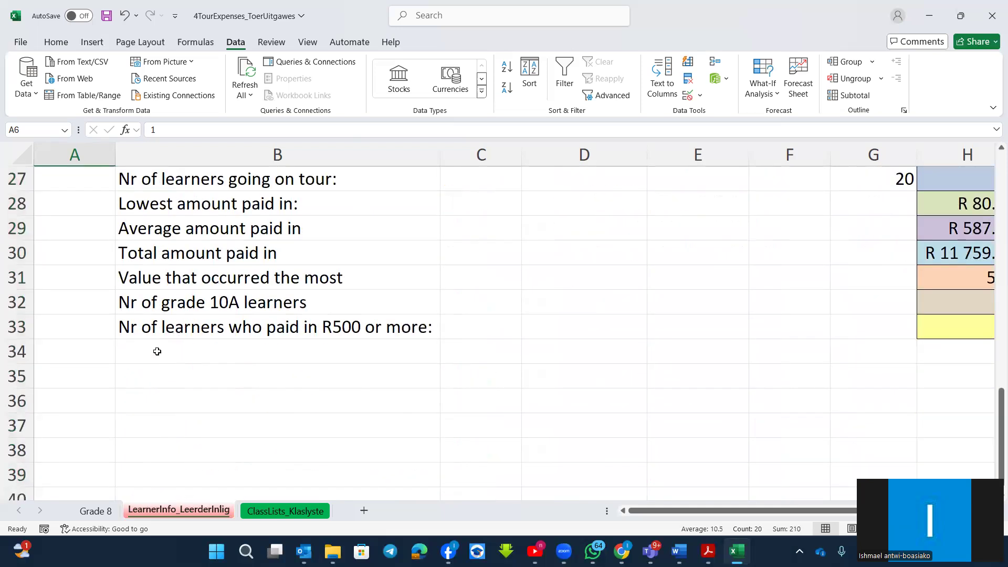
left_click(157, 351)
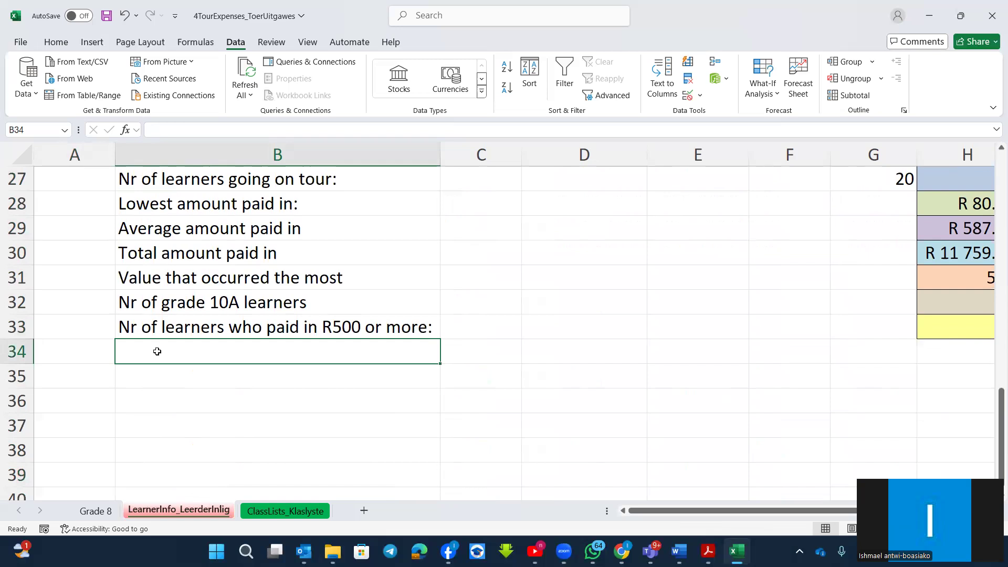
type("ra")
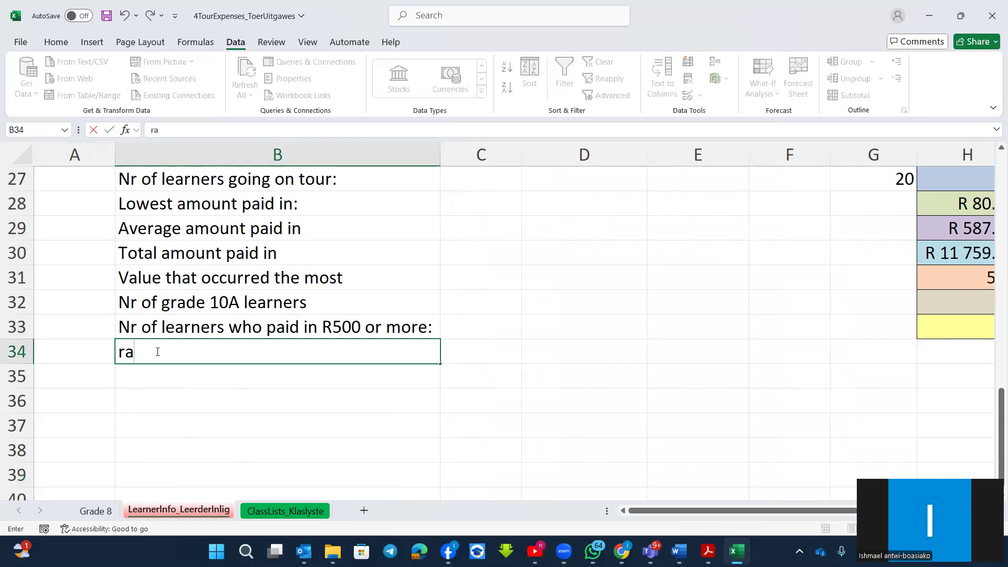
type("ndom number from ")
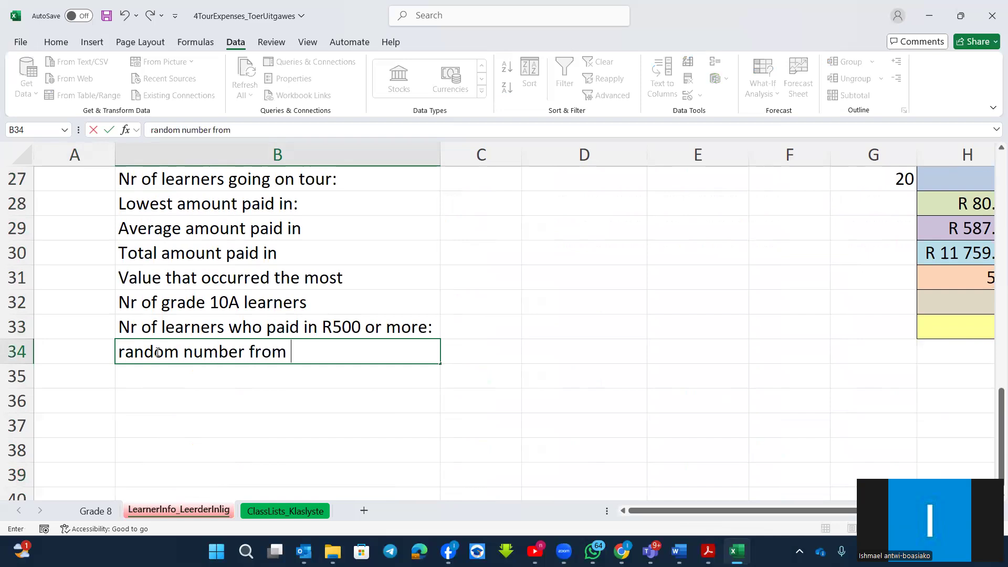
type("1 to 10")
left_click(142, 402)
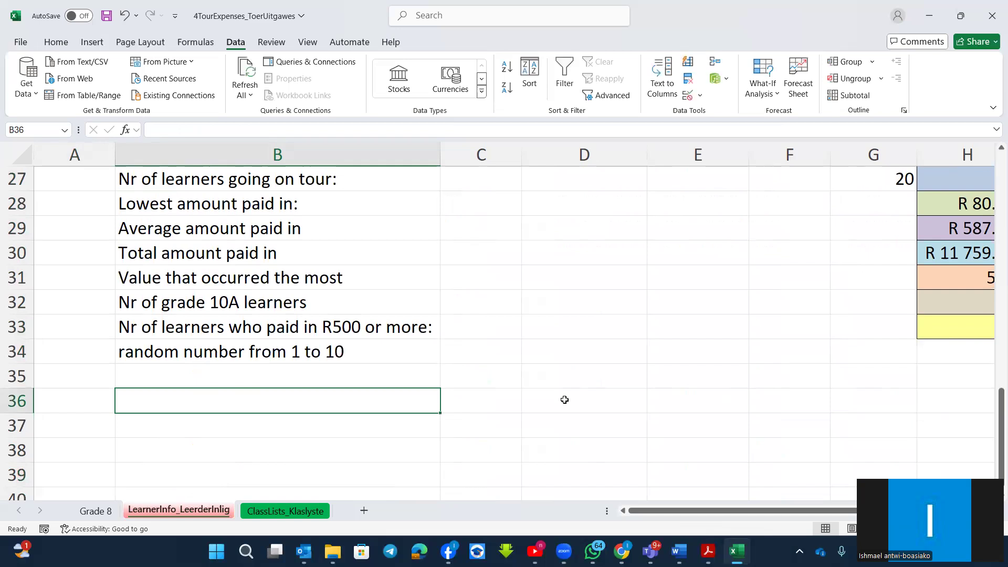
Enter a RANDBETWEEN function in cell H34 with bottom 1 and top 10
left_click(938, 354)
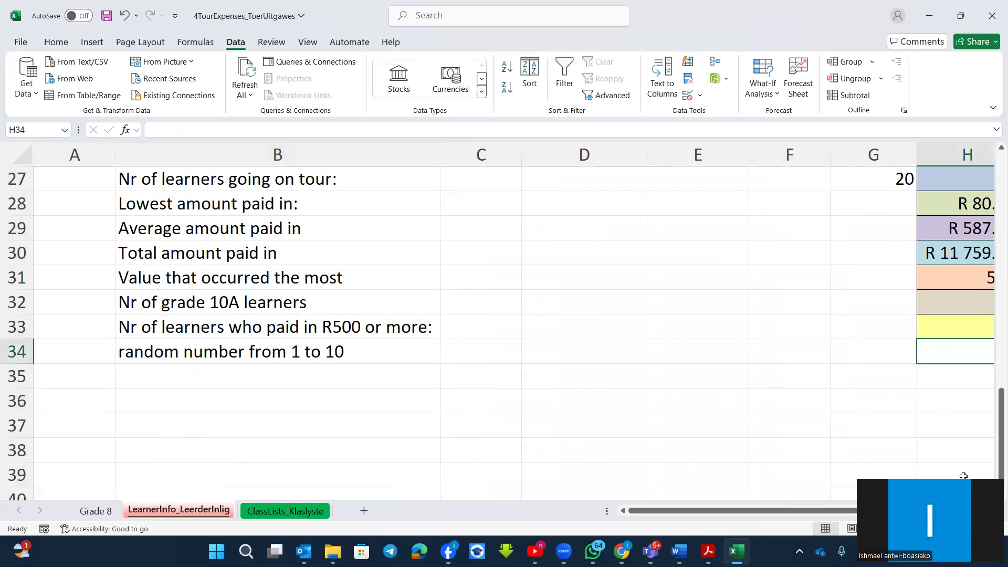
scroll(863, 369, "right", 2)
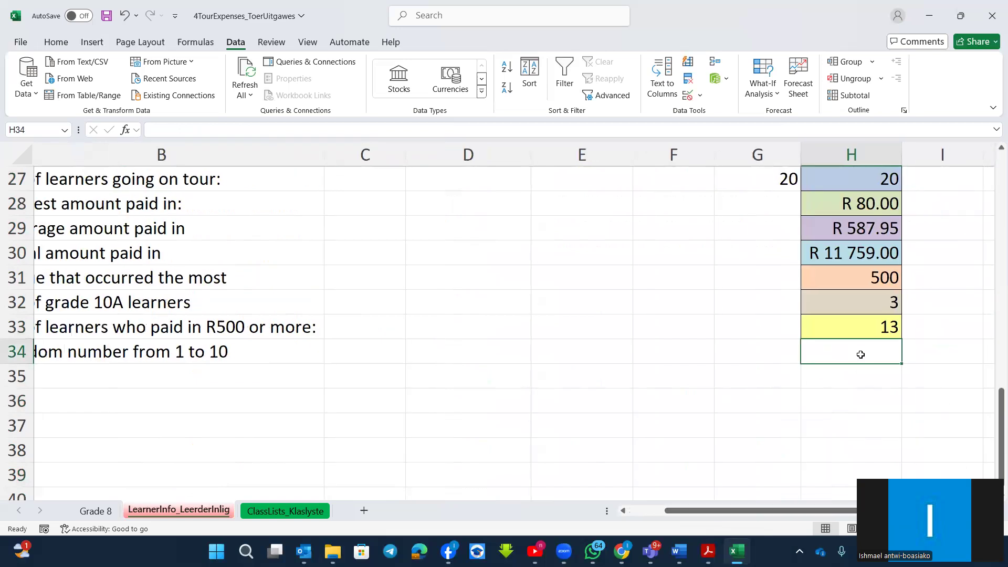
type("=ran")
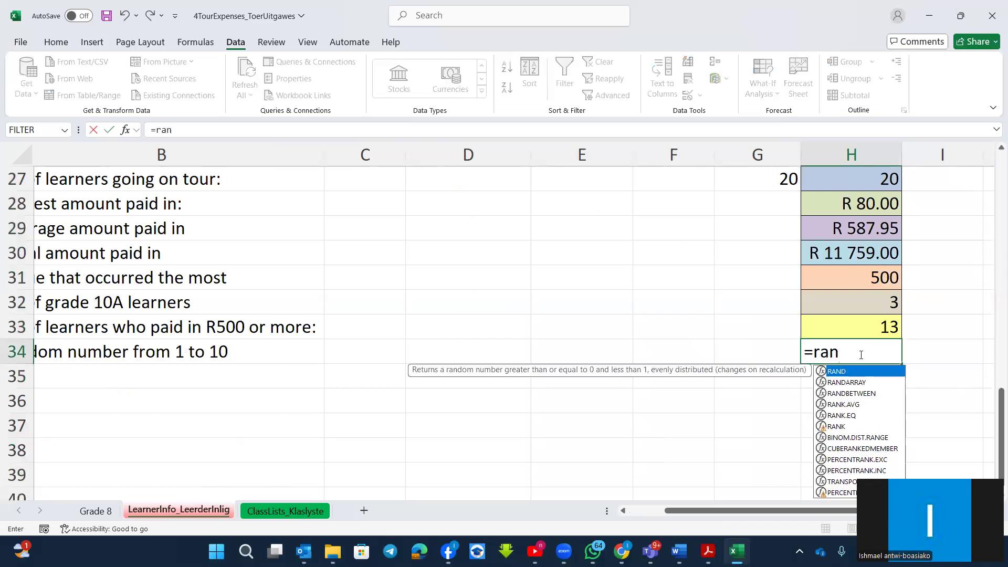
left_click(823, 393)
double_click(823, 394)
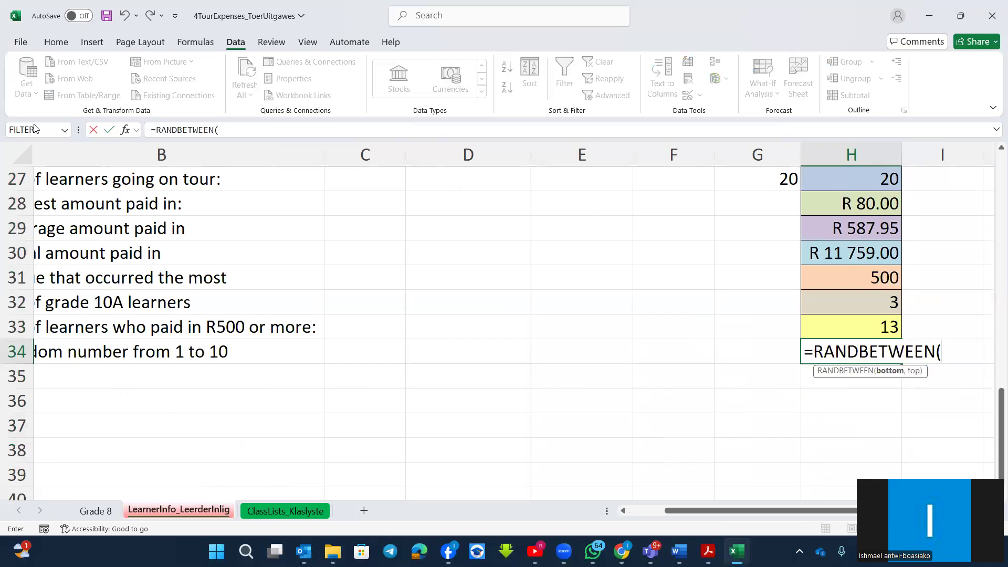
left_click(124, 129)
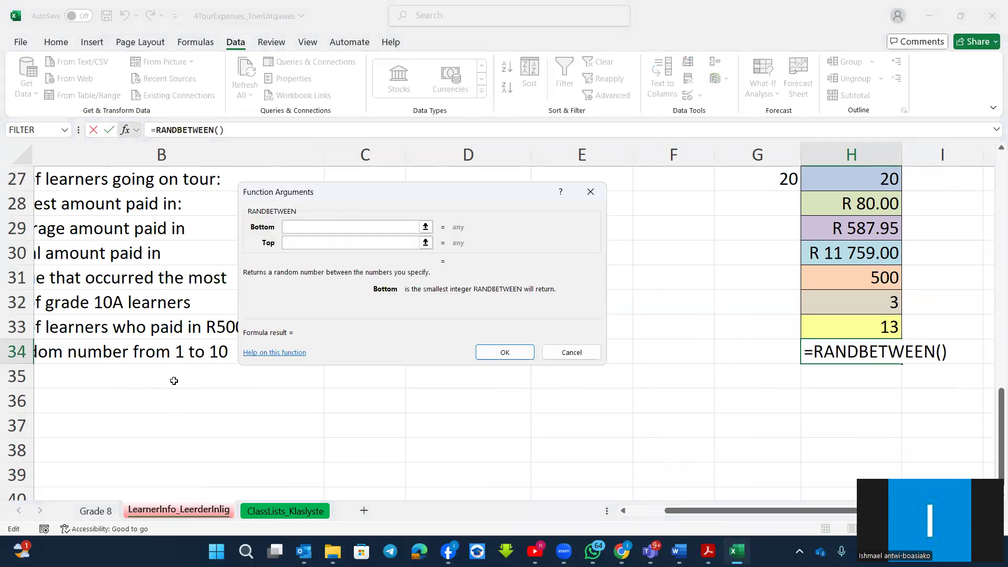
type("1")
left_click(302, 243)
type("10")
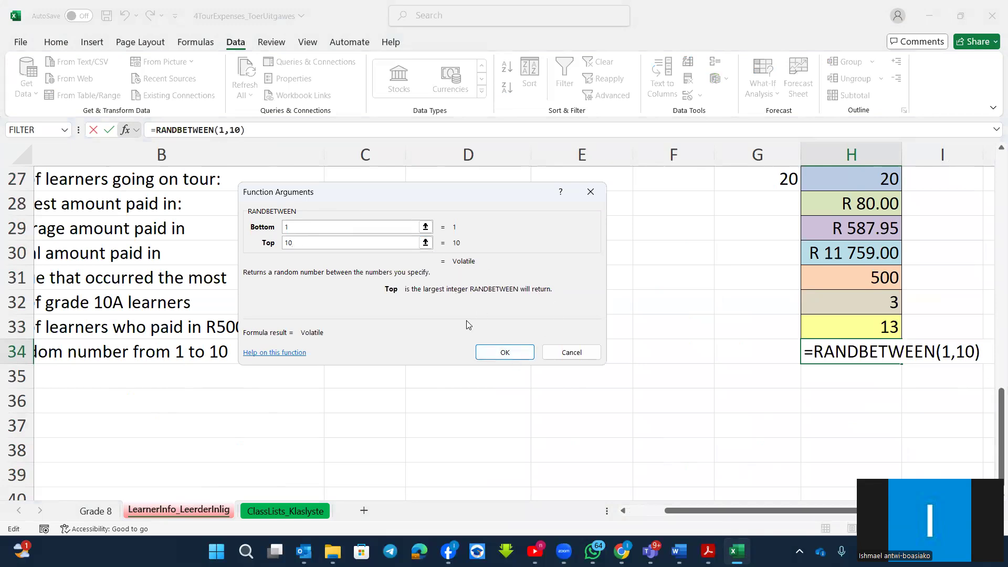
left_click(480, 351)
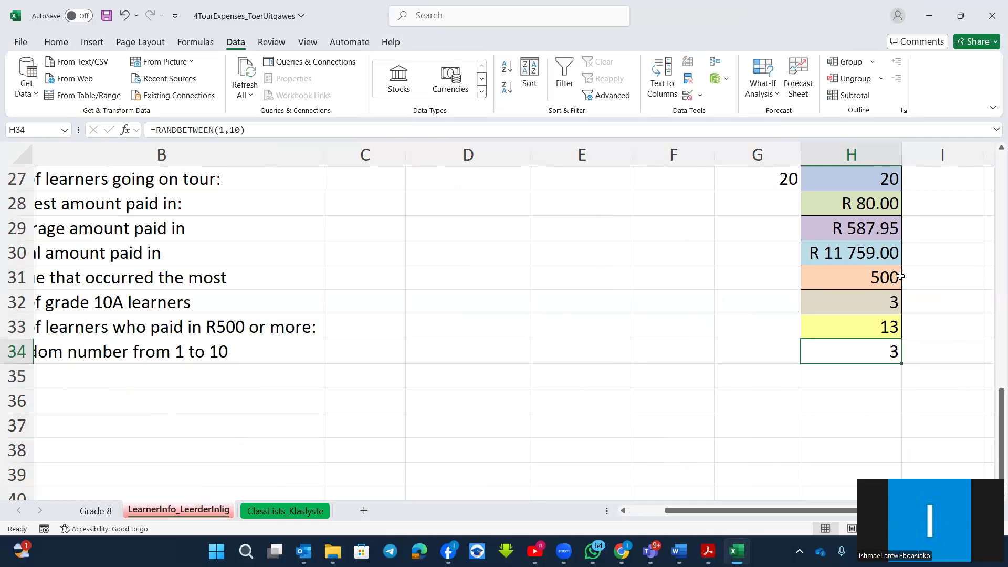
Re-enter the formula in H34 several times to check that it generates a new random number on each recalculation
double_click(874, 349)
key("Return")
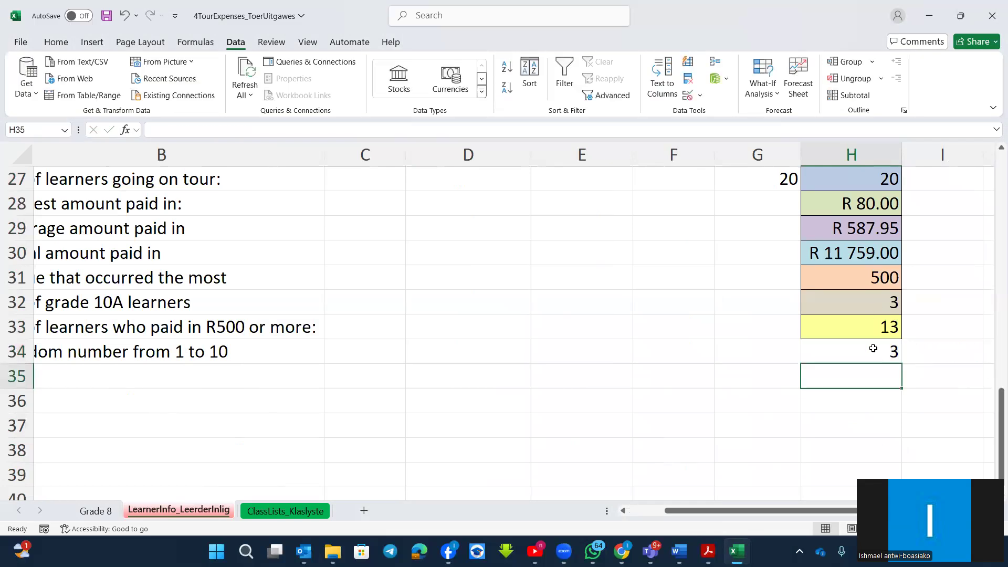
double_click(874, 347)
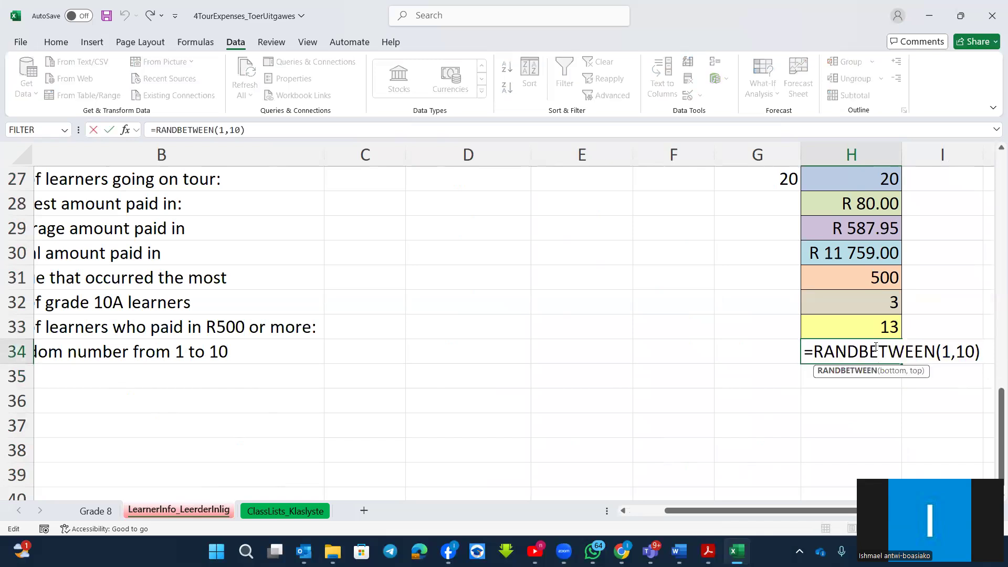
key("Return")
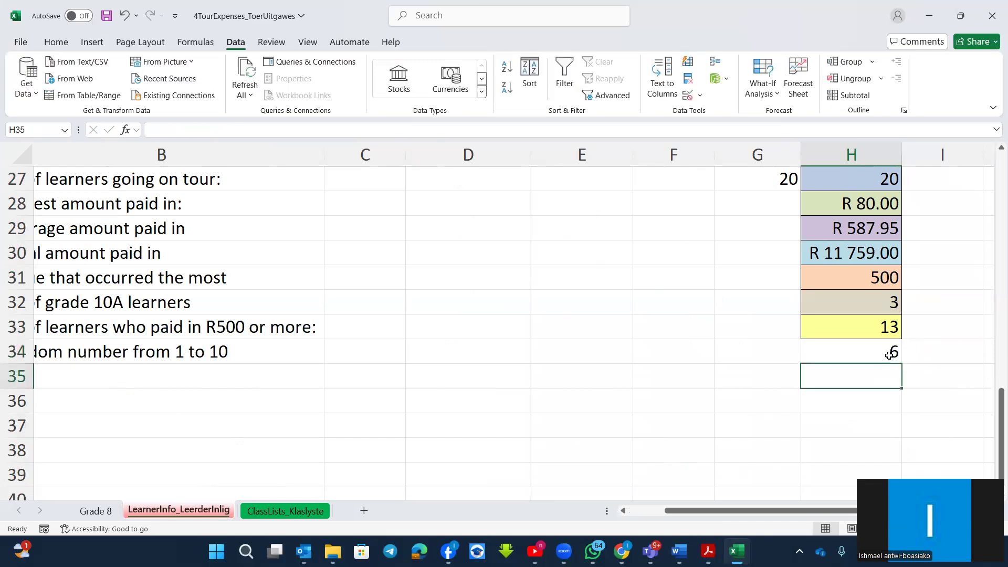
double_click(891, 352)
key("Return")
double_click(884, 355)
key("Return")
double_click(885, 355)
key("Return")
key("Return")
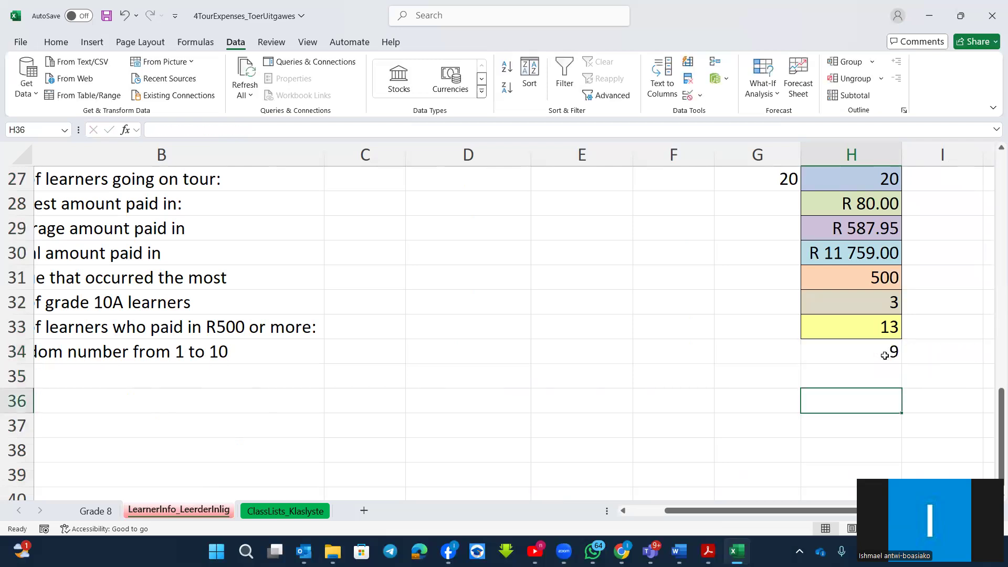